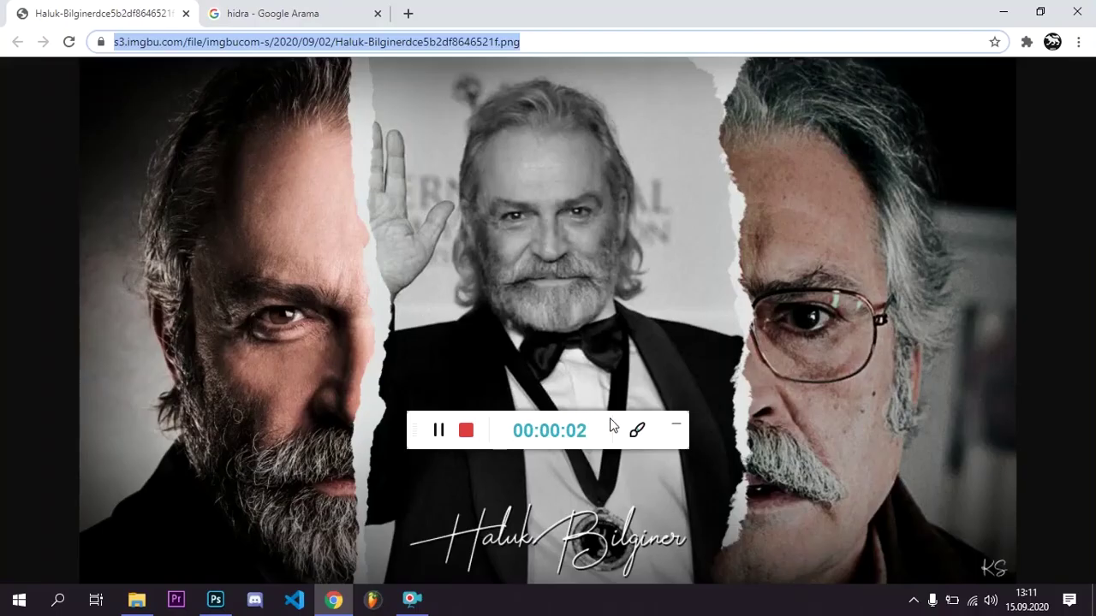
Step: Show the finished three-strip torn-paper portrait collage in Chrome as the reference
left_click_drag(610, 420, 986, 147)
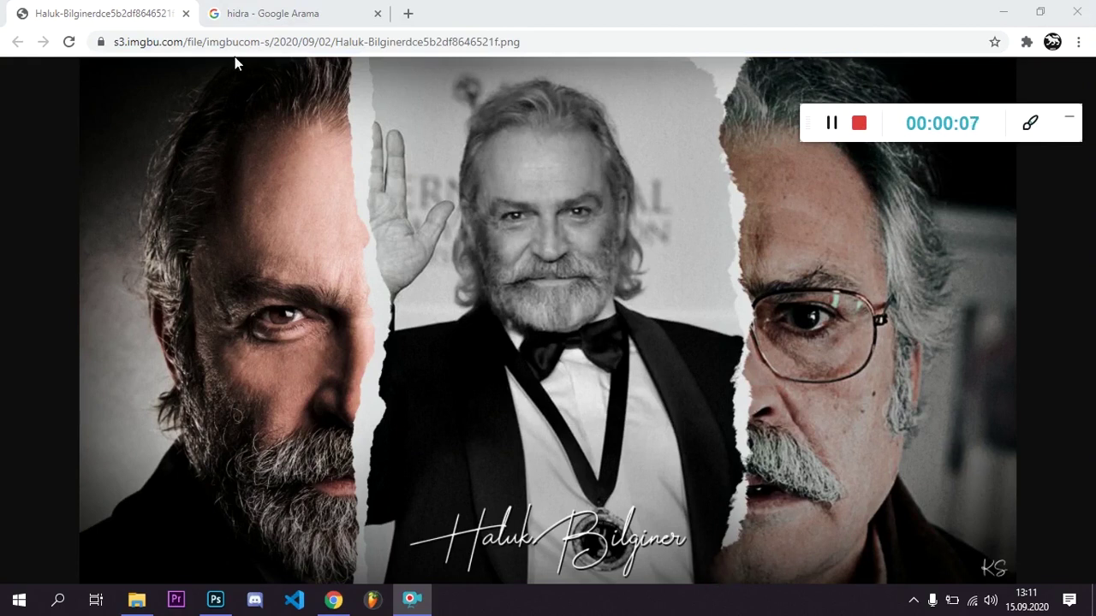
Step: Glance at the 'hidra' image search results, then switch to Photoshop's home screen
left_click(272, 14)
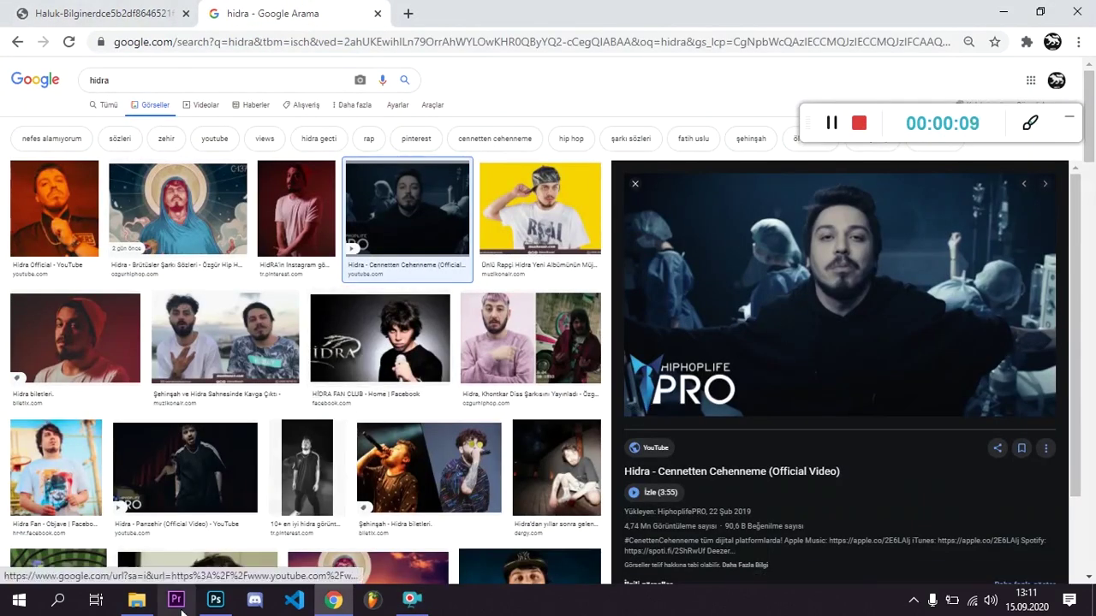
left_click(137, 599)
key("alt+Tab")
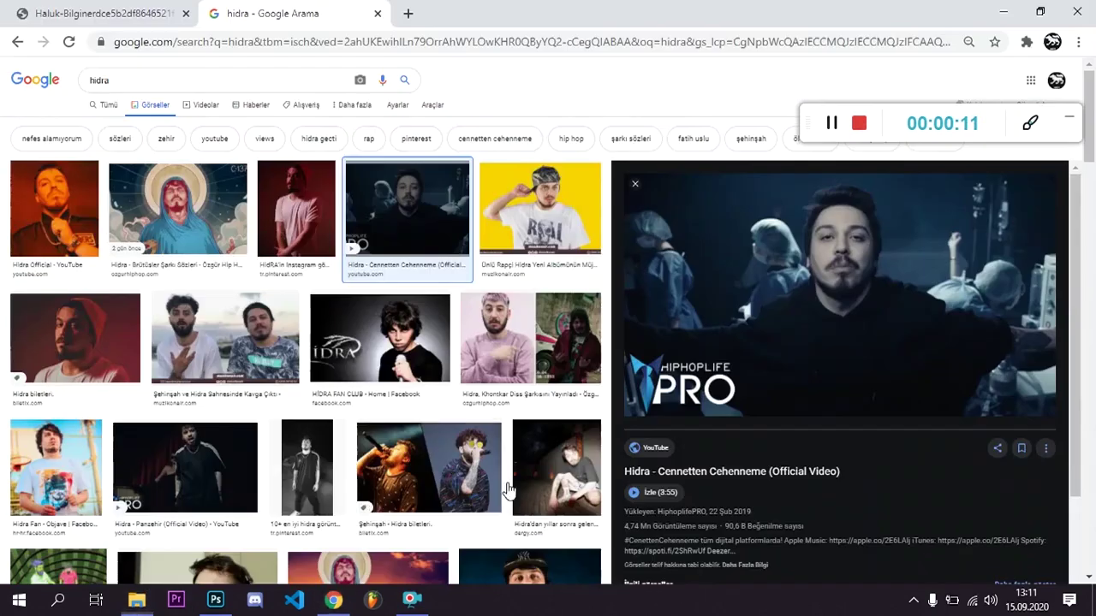
key("alt+Tab")
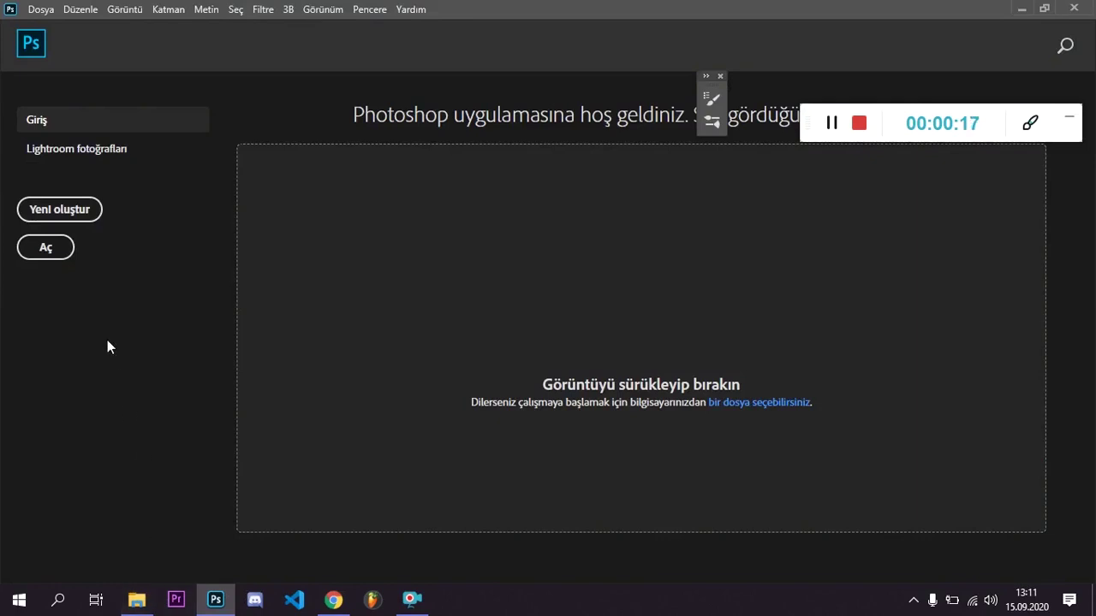
Step: Review the Textures folder's torn-edge PNGs 1–10, crumpled paper textures and .abr brush sets
left_click(137, 599)
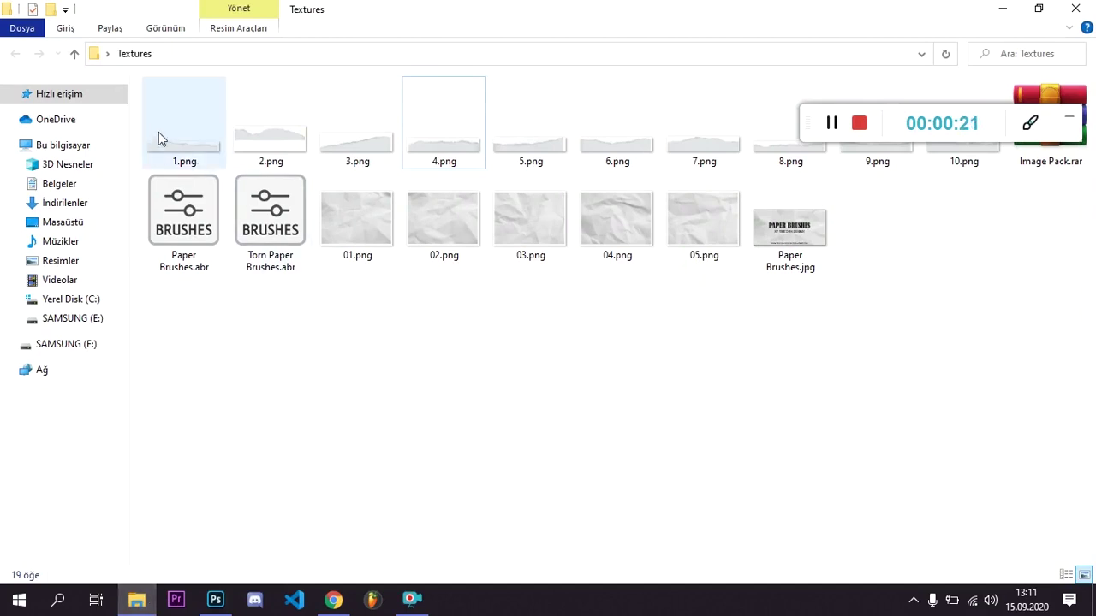
left_click_drag(141, 75, 981, 137)
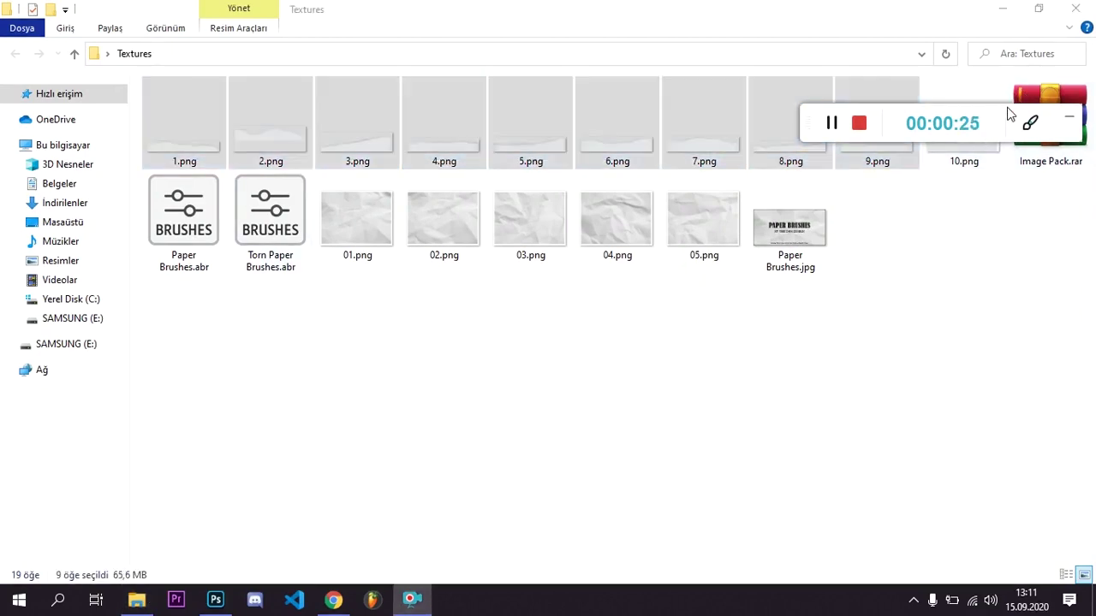
left_click_drag(1010, 112, 1021, 363)
left_click_drag(977, 200, 206, 80)
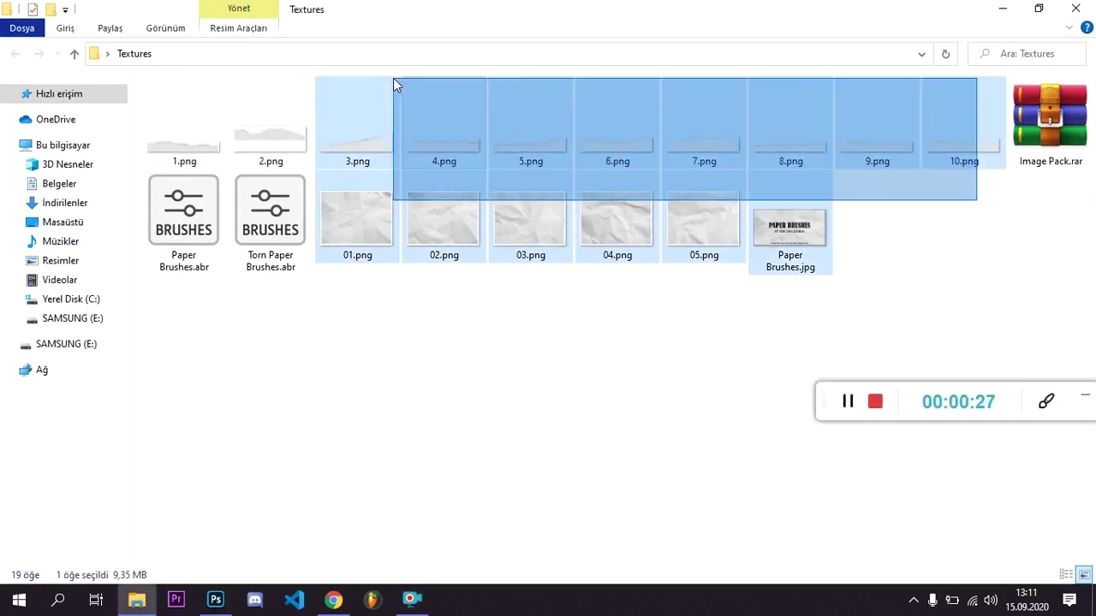
left_click(397, 369)
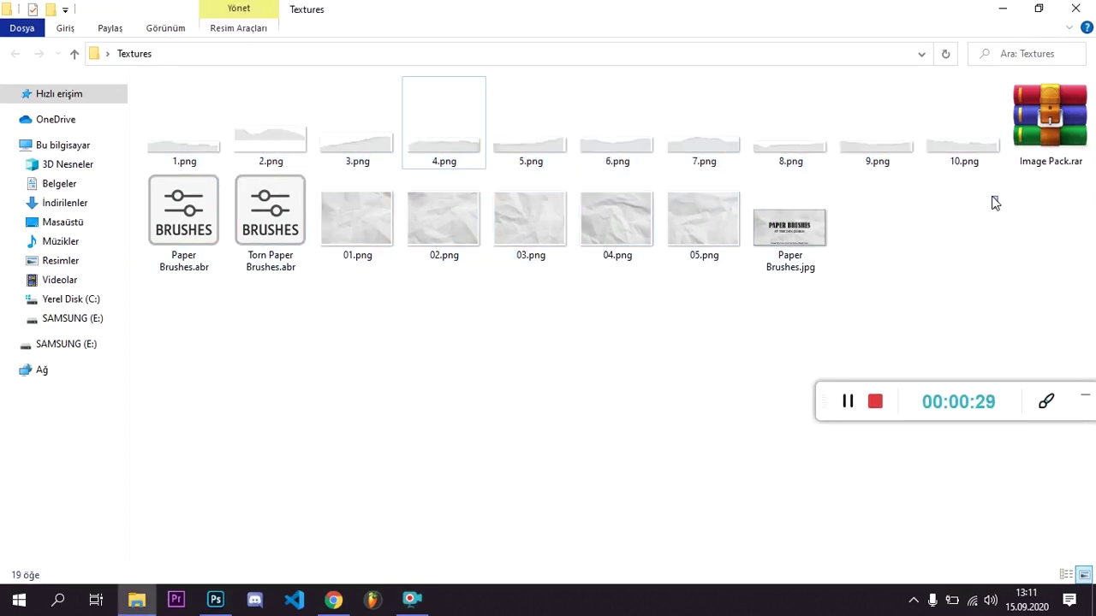
left_click_drag(997, 208, 192, 102)
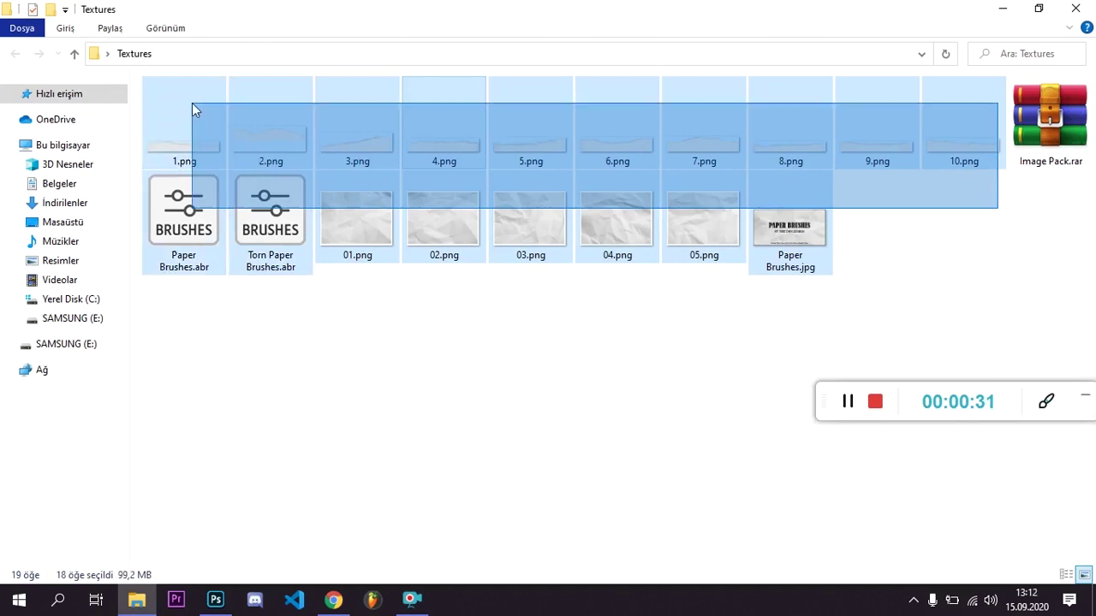
left_click(510, 428)
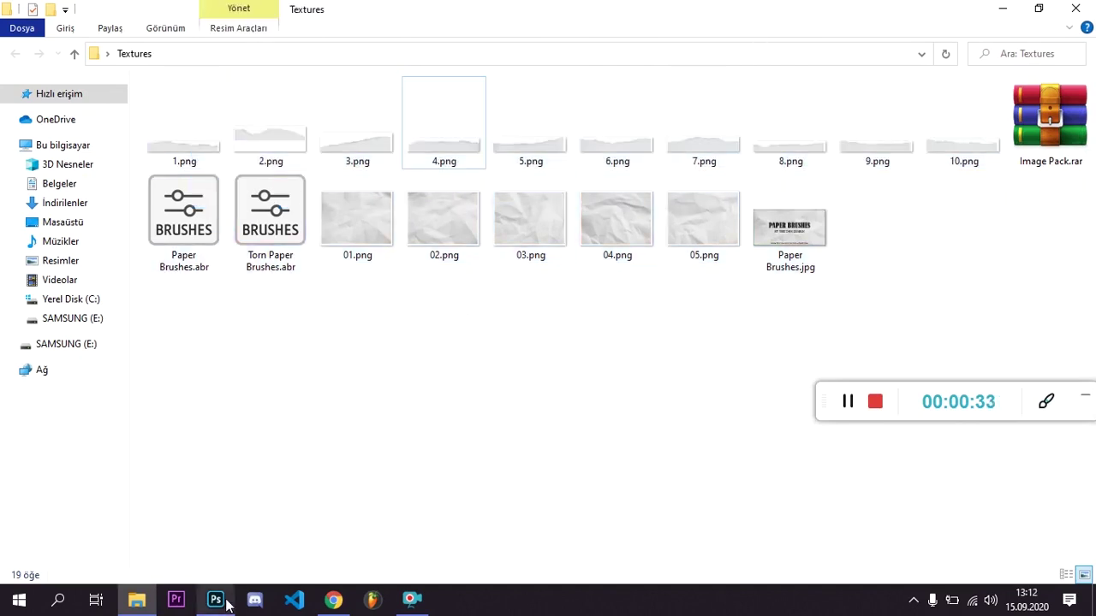
left_click(215, 599)
Step: Copy the large hidra video still from Chrome's image results
left_click(43, 209)
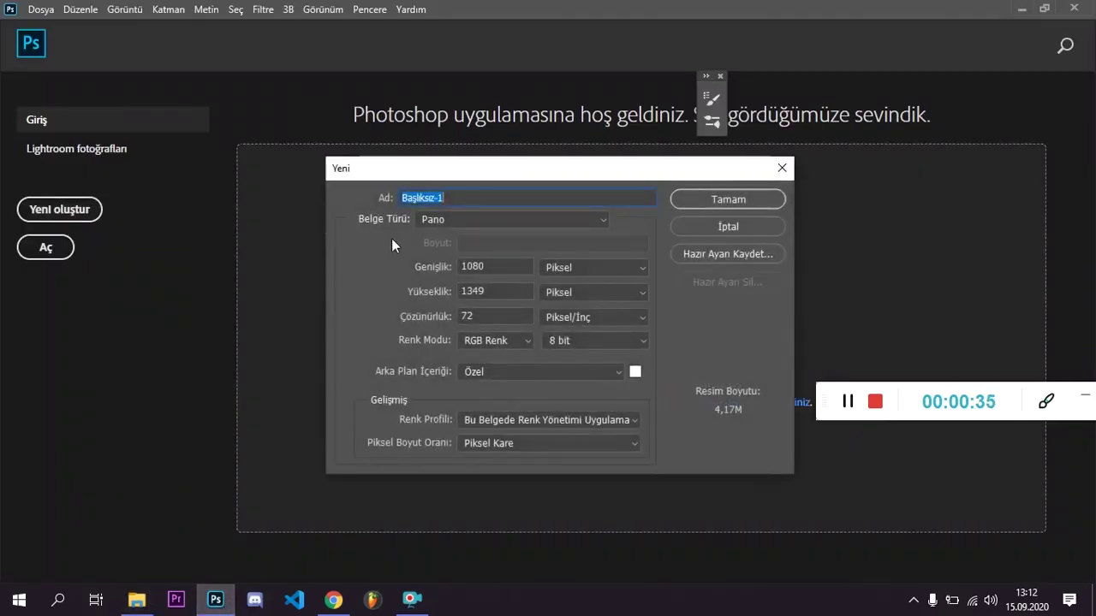
key("alt+Tab")
left_click(331, 600)
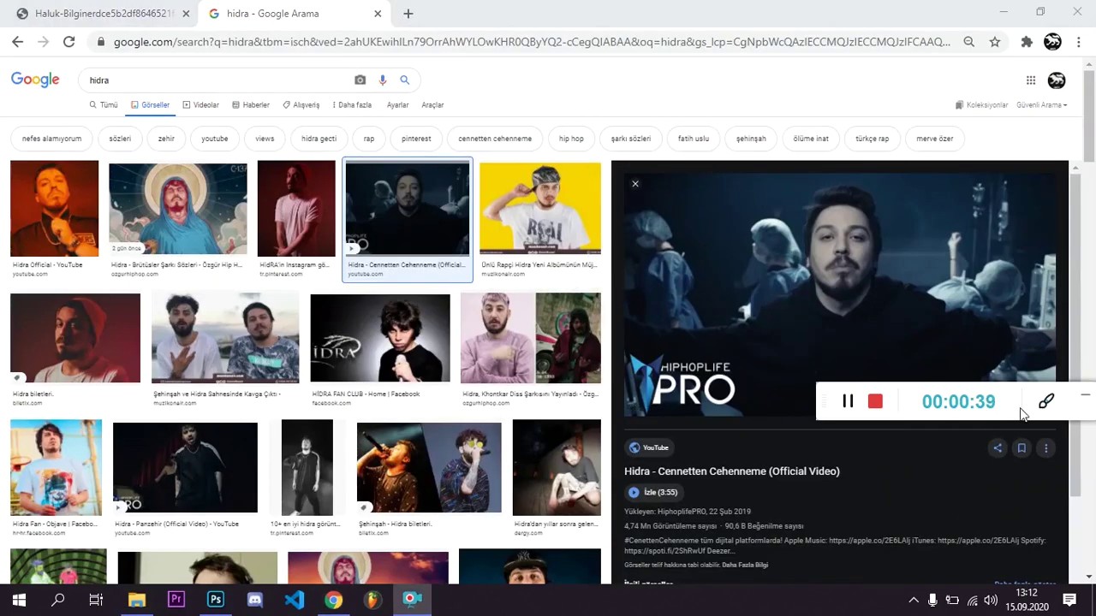
right_click(832, 295)
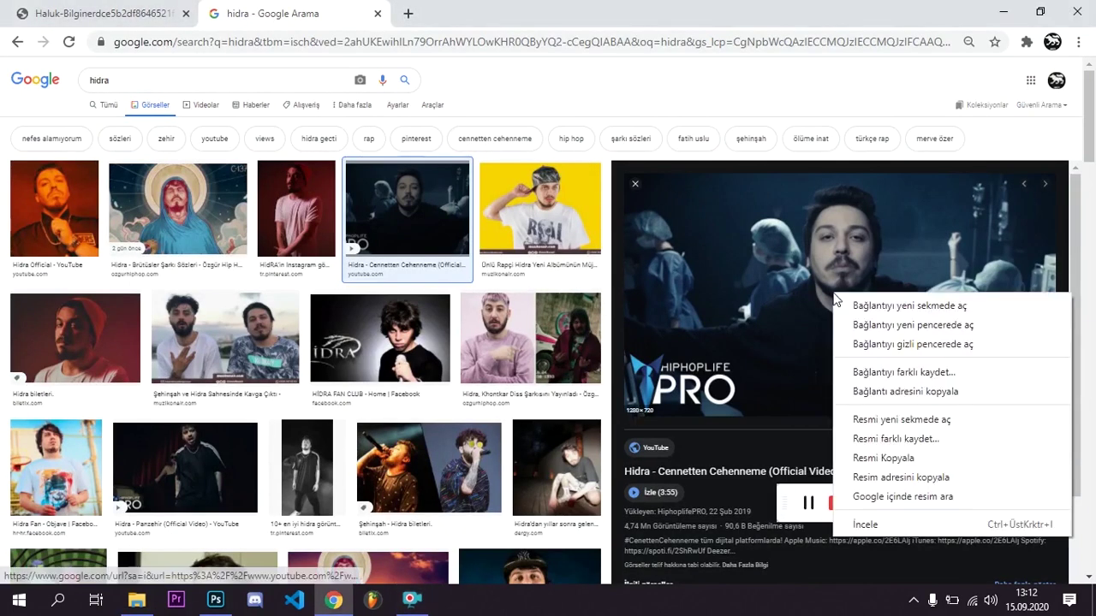
left_click(886, 456)
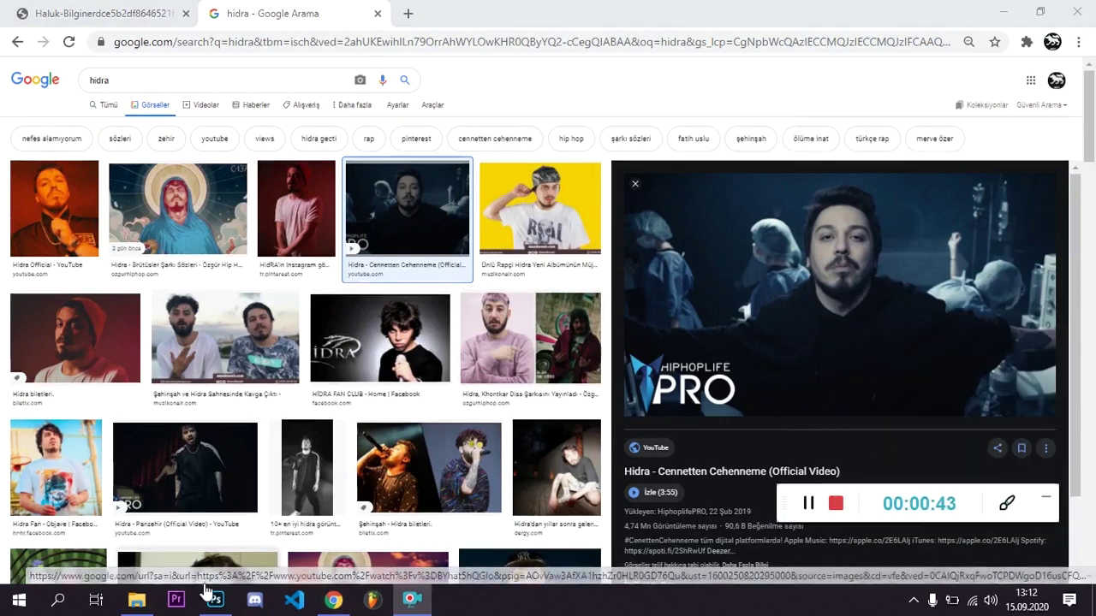
Step: Create a new 1280 × 720 px document sized to the copied still
left_click(205, 583)
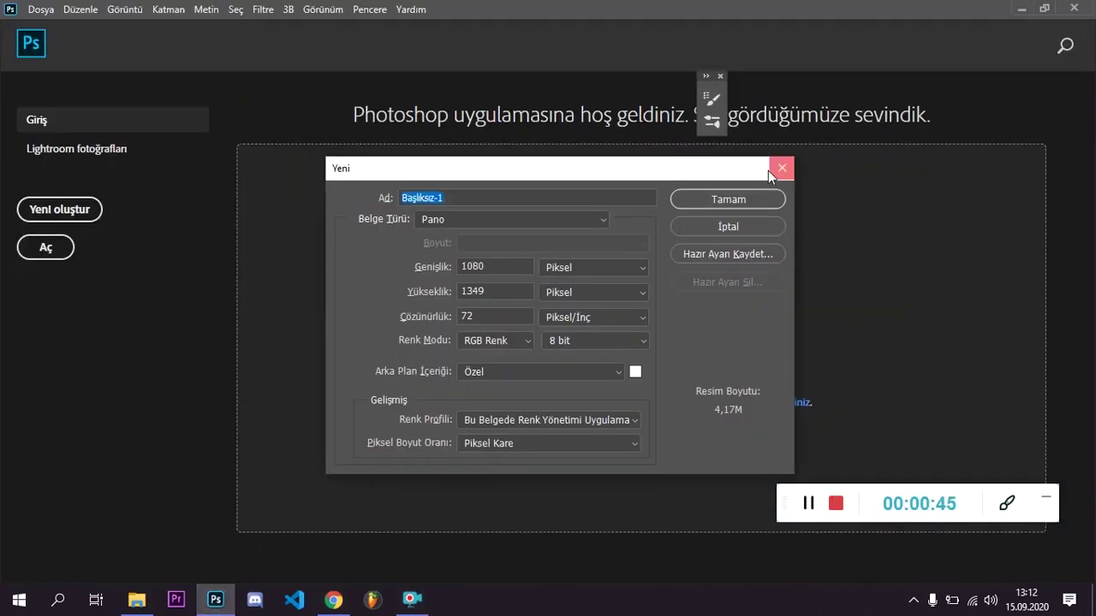
left_click(771, 171)
left_click(59, 210)
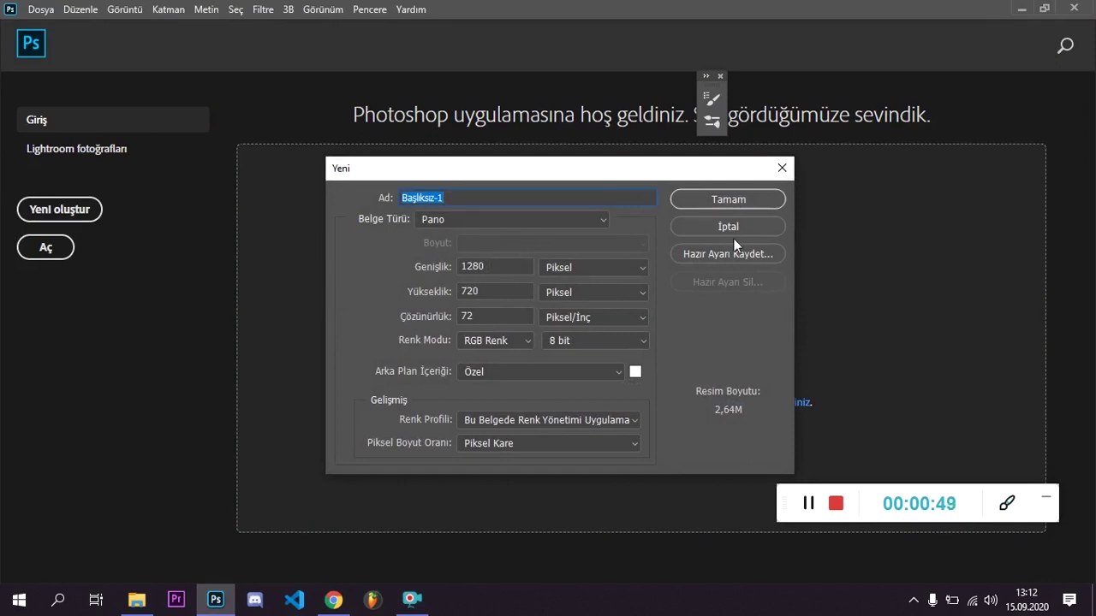
left_click(731, 202)
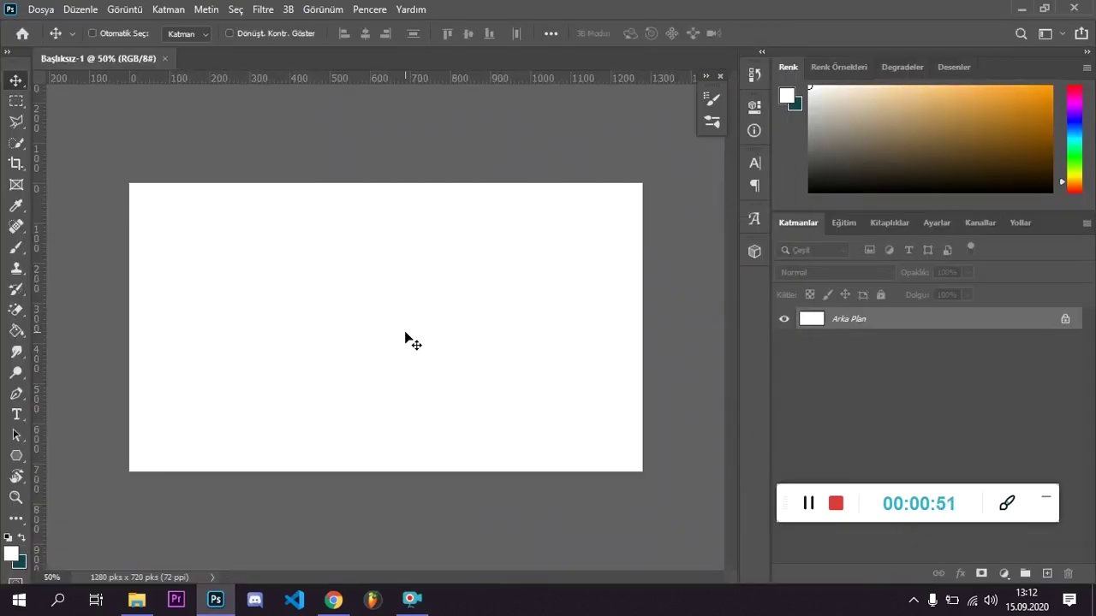
Step: Paste the hidra still as Katman 1, filling the 1280 × 720 canvas
key("ctrl+v")
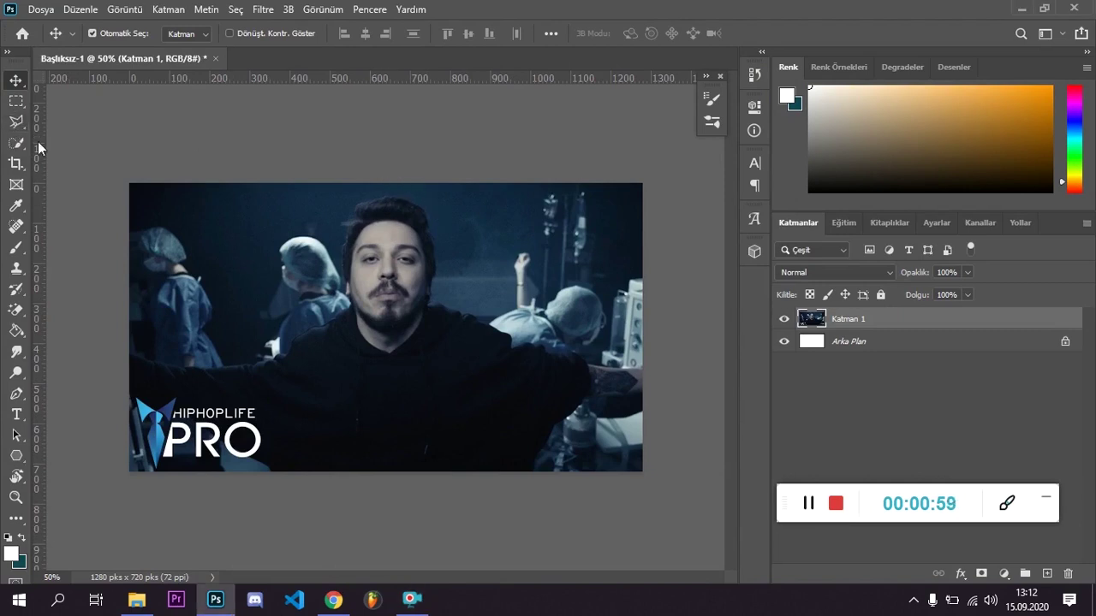
left_click(17, 123)
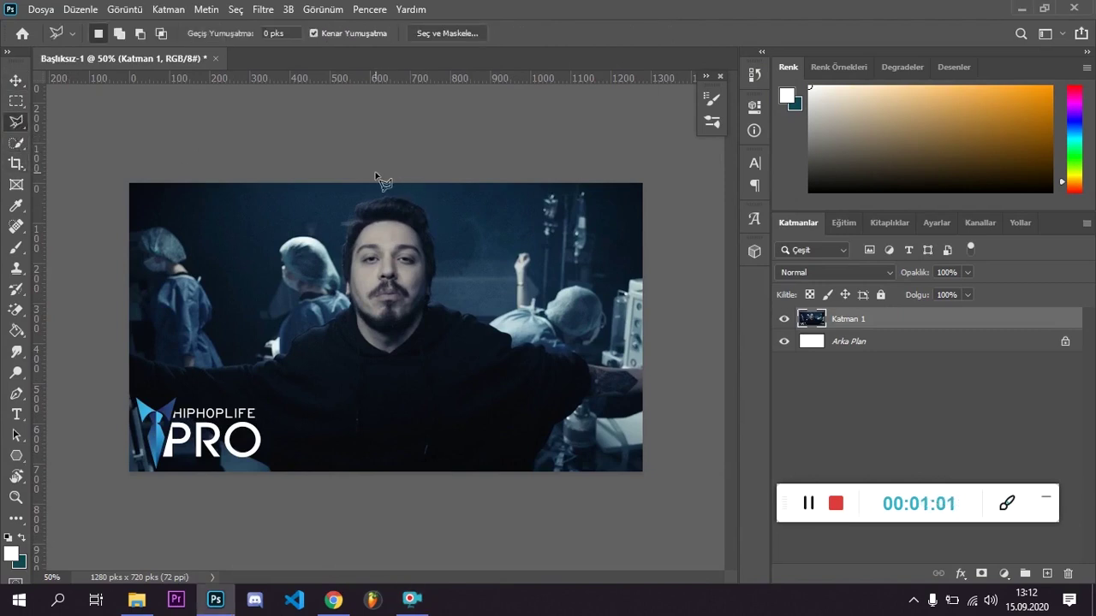
Step: Trace a jagged Polygonal Lasso selection around the photo's left half, cutting through the face
left_click(383, 197)
left_click(374, 161)
left_click(399, 266)
left_click(383, 306)
left_click(393, 396)
left_click(411, 453)
left_click(358, 505)
left_click(261, 515)
left_click(123, 515)
left_click(78, 418)
left_click(117, 184)
left_click(148, 144)
left_click(235, 135)
left_click(289, 138)
left_click(374, 160)
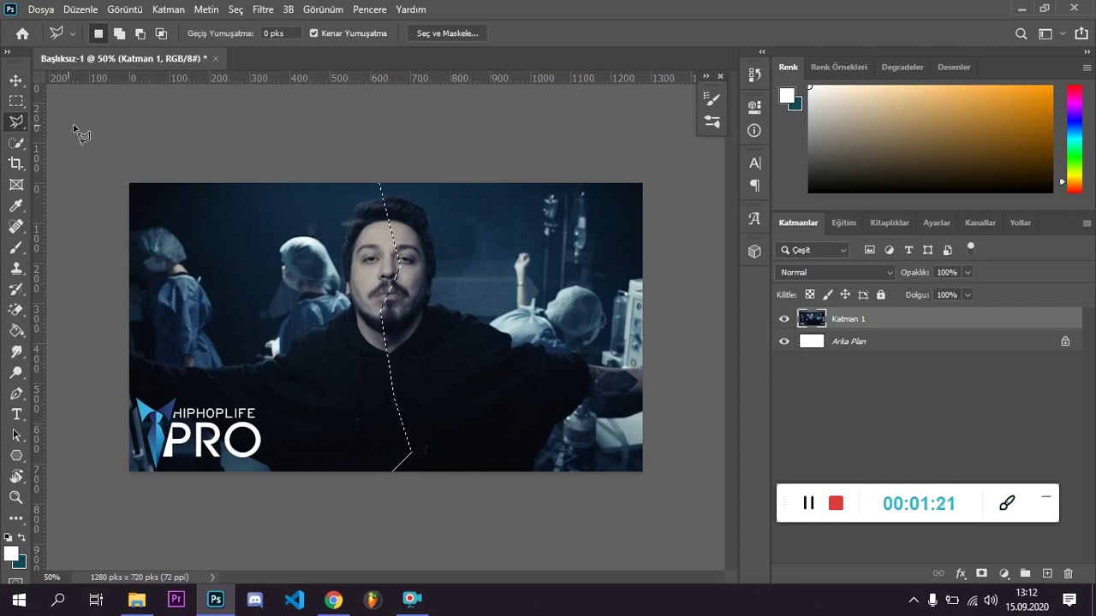
Step: Shift the selected left half leftward with Free Transform, then deselect
left_click(14, 80)
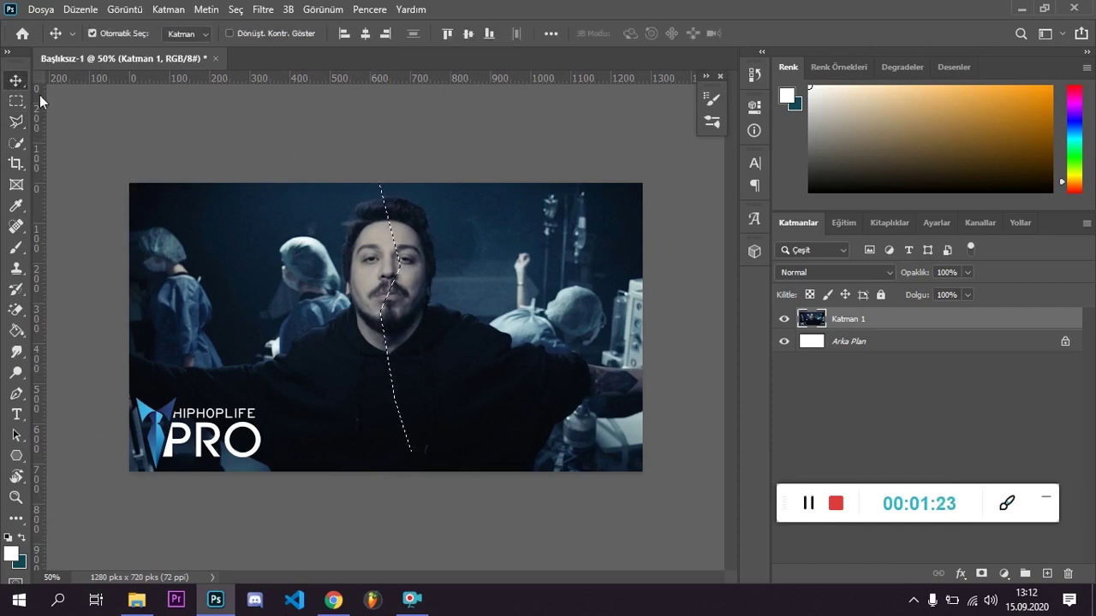
key("ctrl+t")
left_click_drag(347, 335, 298, 336)
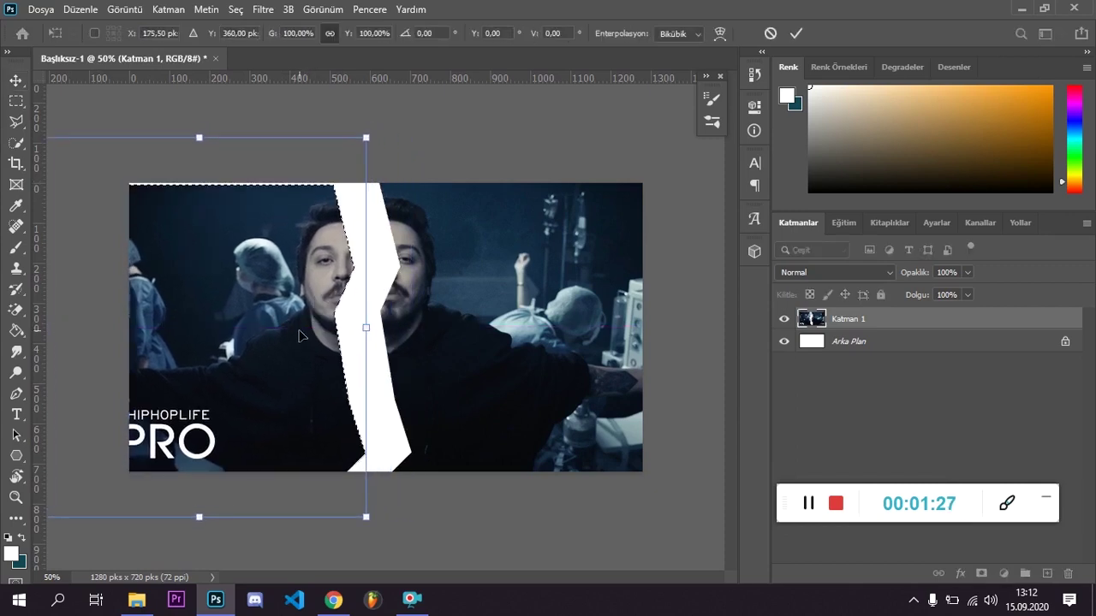
key("Up")
key("Up")
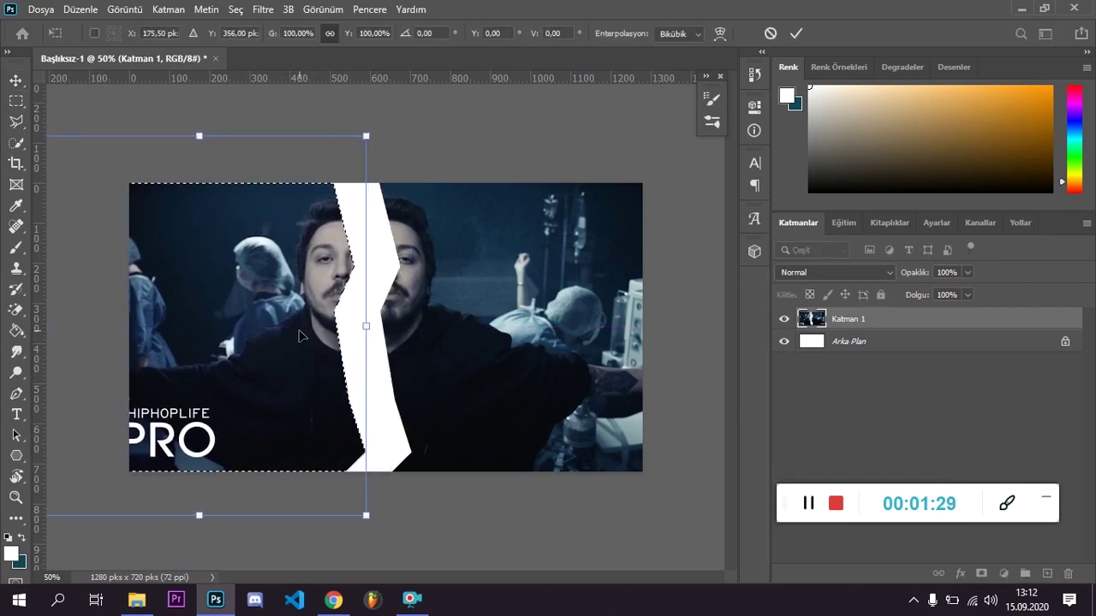
left_click_drag(288, 334, 258, 330)
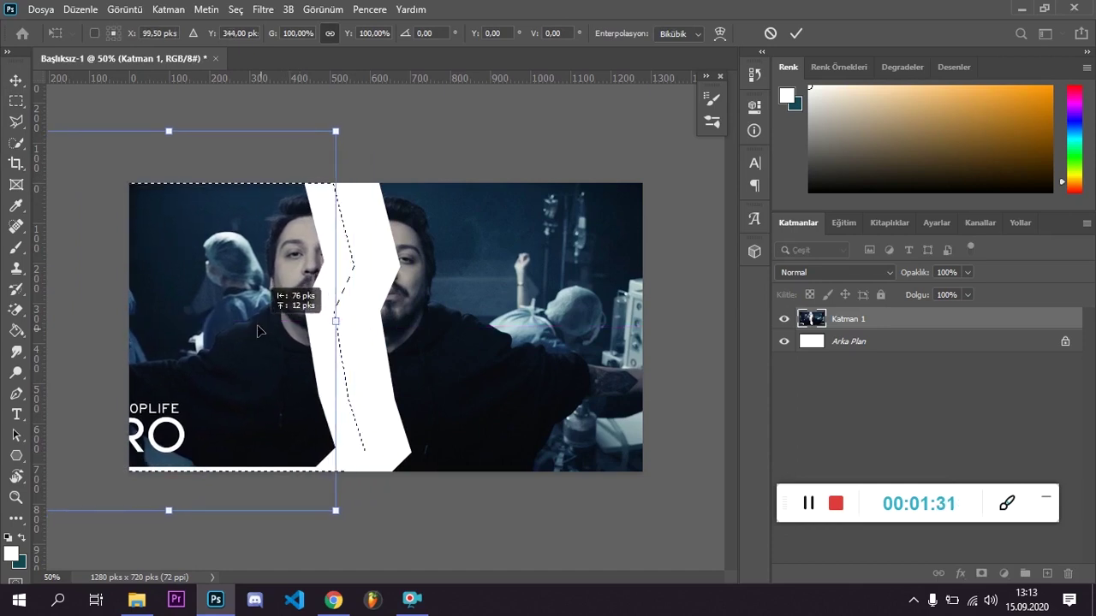
key("Down")
key("Down")
key("Down")
key("Down")
key("Down")
key("Down")
key("Down")
key("Down")
key("Down")
key("Down")
key("Down")
key("Down")
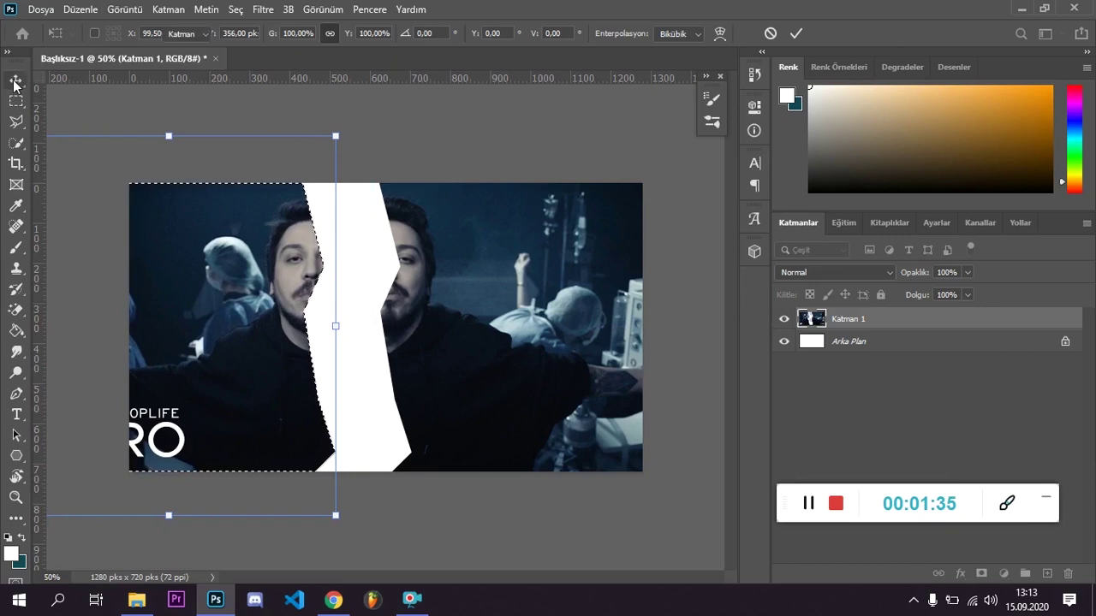
left_click(17, 80)
key("ctrl+d")
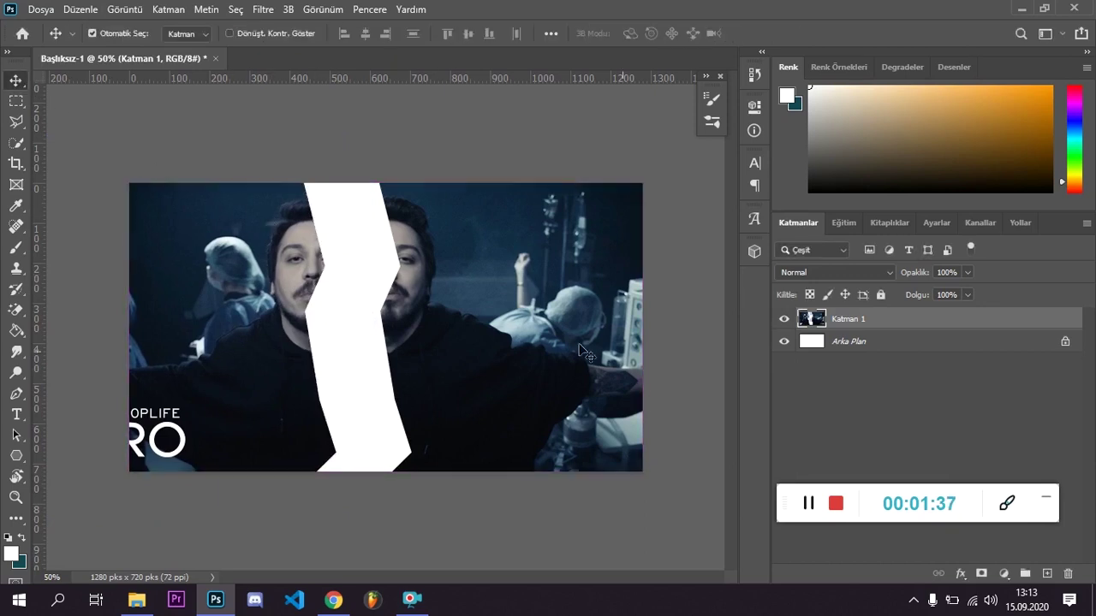
Step: Hide the white background, select the photo's right part and nudge it further right
left_click_drag(512, 304, 561, 318)
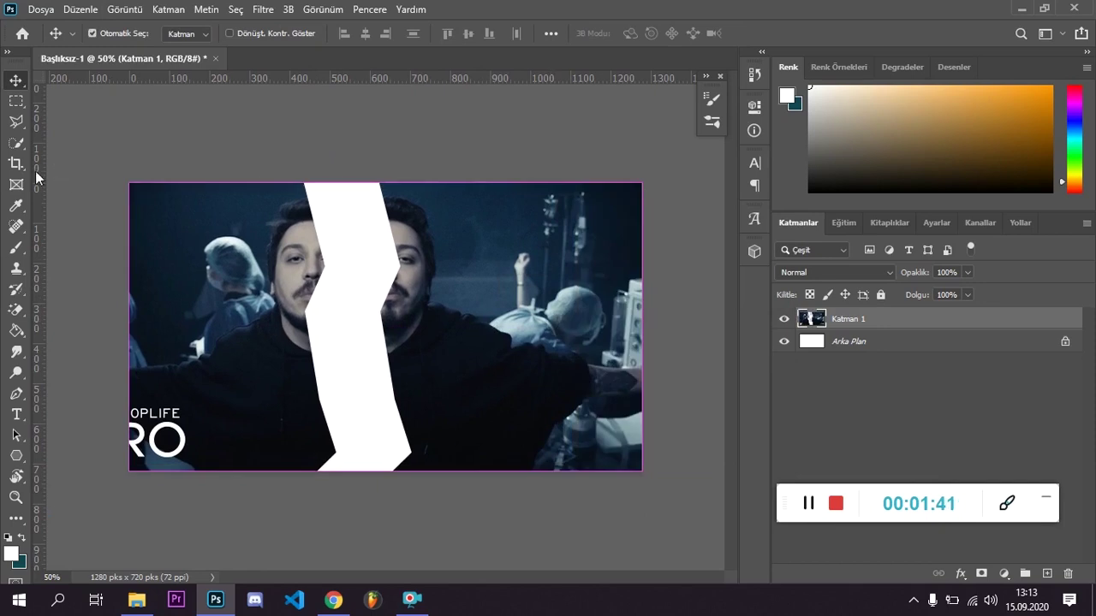
left_click(16, 122)
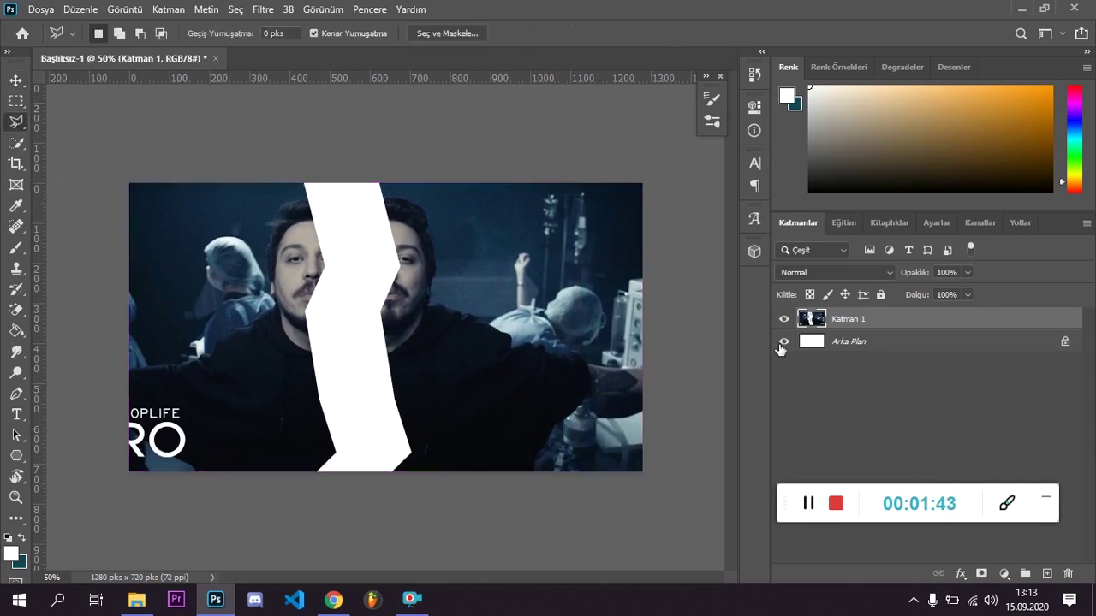
left_click(782, 344)
left_click(366, 180)
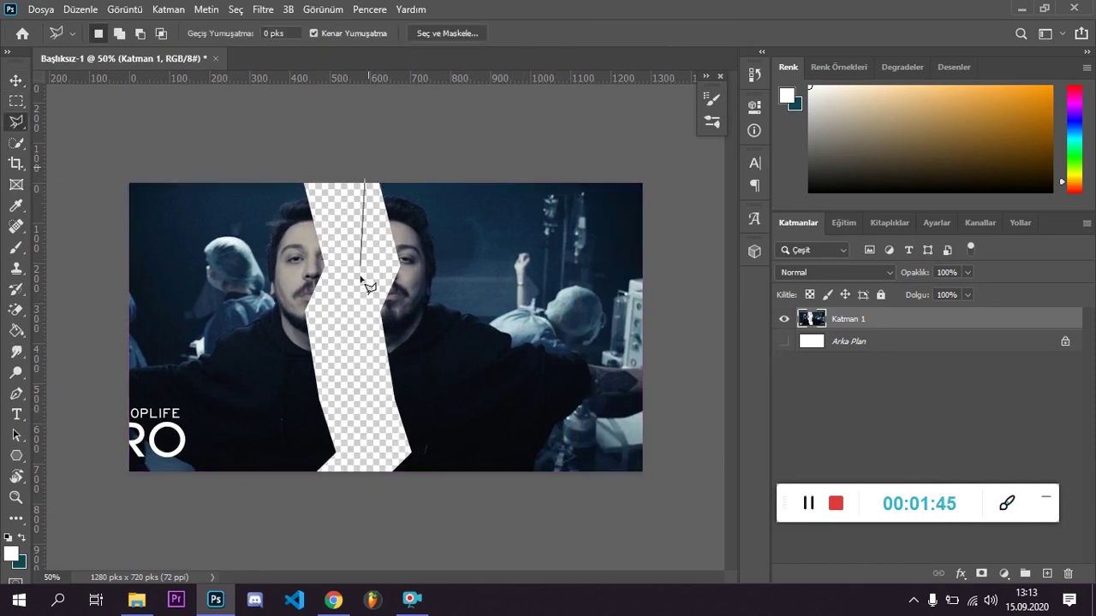
left_click(367, 437)
left_click(377, 492)
left_click(515, 512)
left_click(642, 520)
left_click(671, 493)
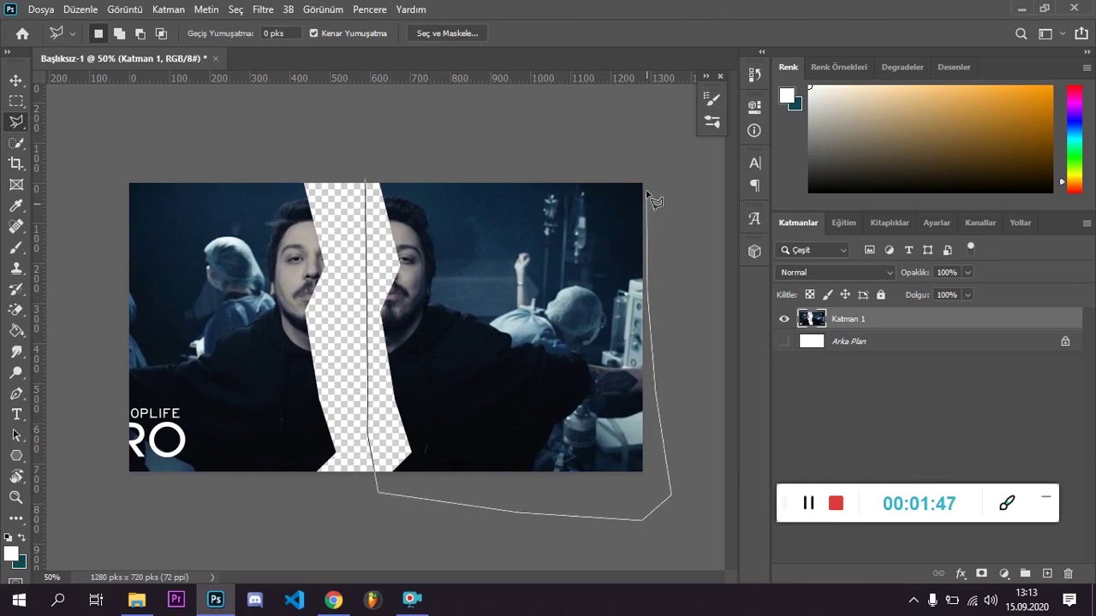
left_click(366, 182)
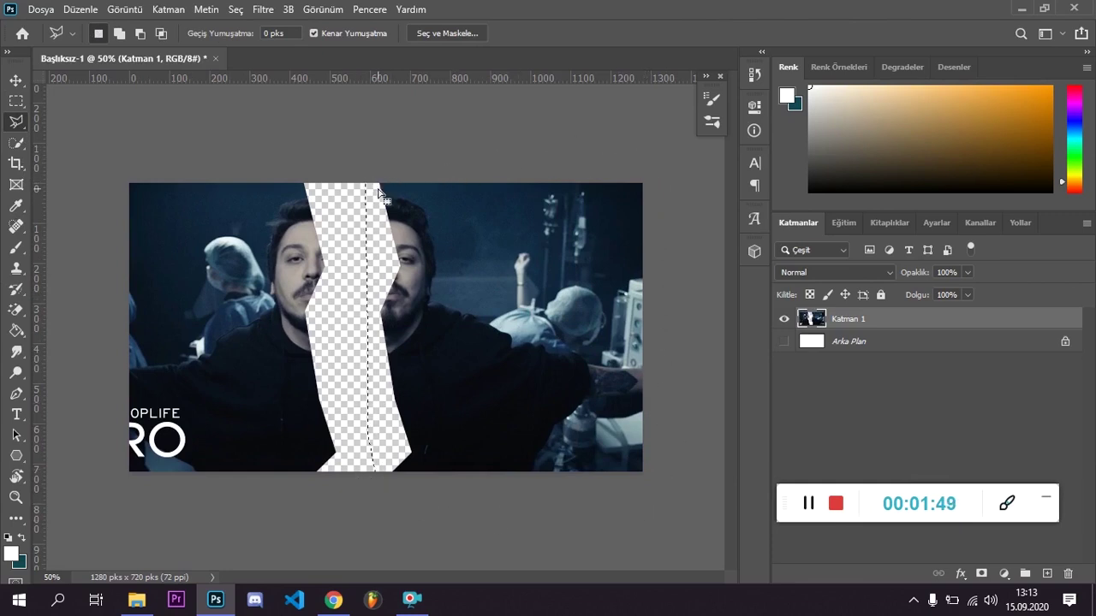
left_click(15, 80)
key("ctrl+t")
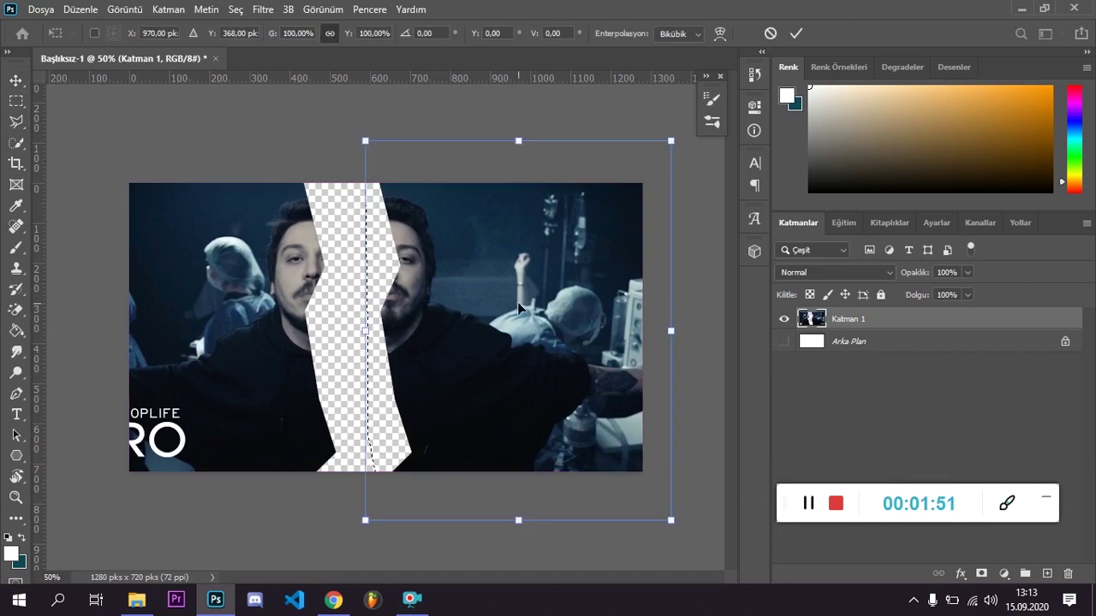
key("shift+Right")
key("shift+Right")
key("shift+Right")
key("shift+Right")
key("shift+Right")
key("shift+Right")
key("shift+Right")
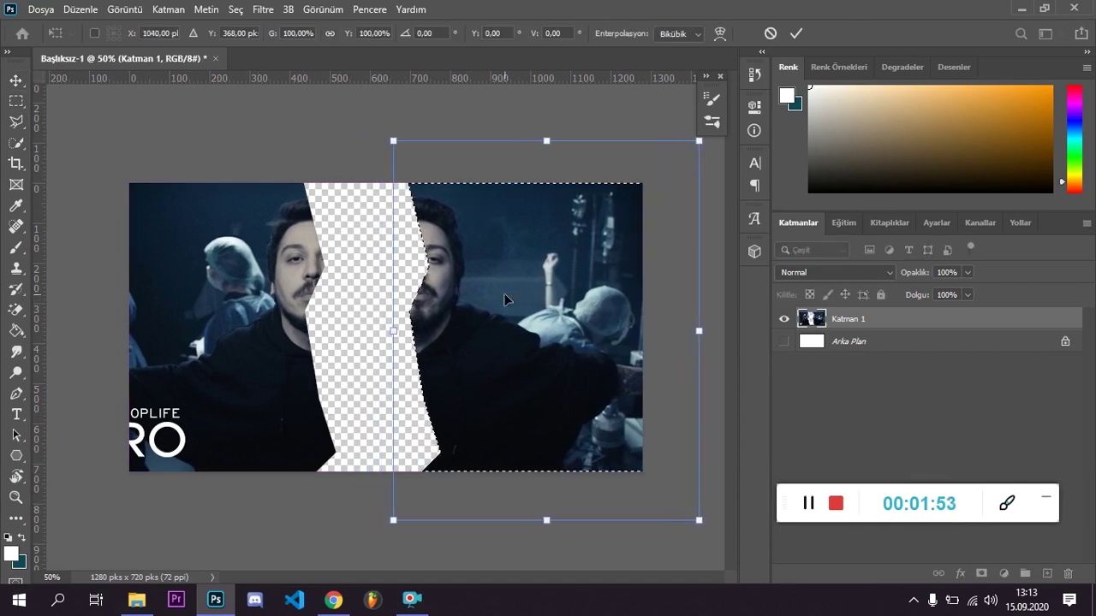
key("shift+Right")
key("shift+Right")
key("shift+Right")
key("shift+Right")
key("shift+Right")
key("shift+Right")
key("shift+Right")
key("shift+Right")
key("shift+Right")
key("shift+Right")
key("shift+Right")
key("shift+Right")
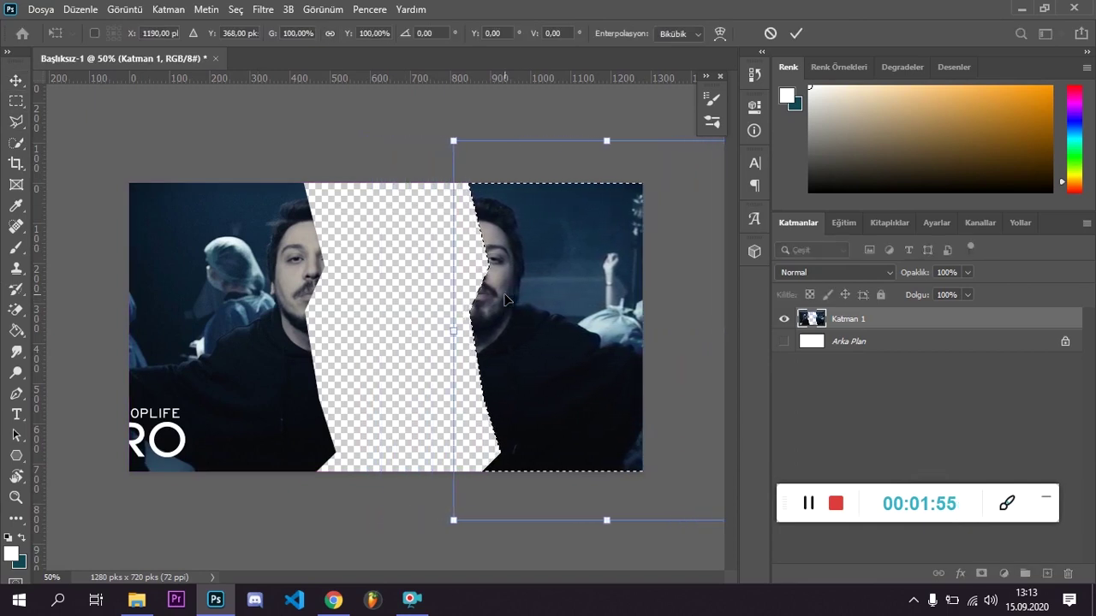
key("Return")
key("ctrl+d")
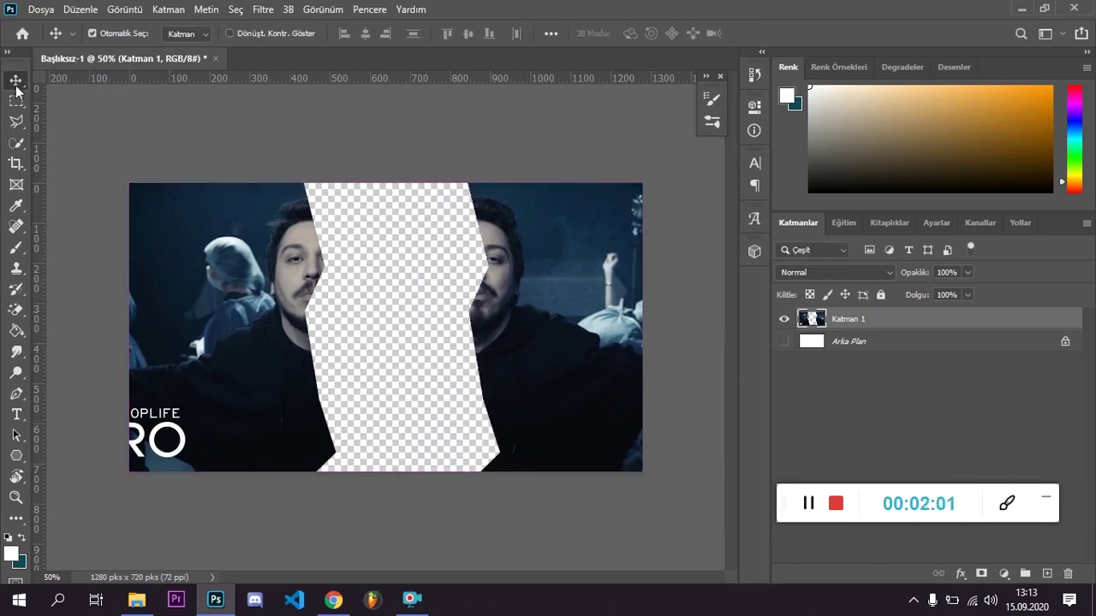
Step: Select the photo's left part and nudge it further left, then deselect
left_click(16, 122)
left_click(397, 425)
left_click(352, 134)
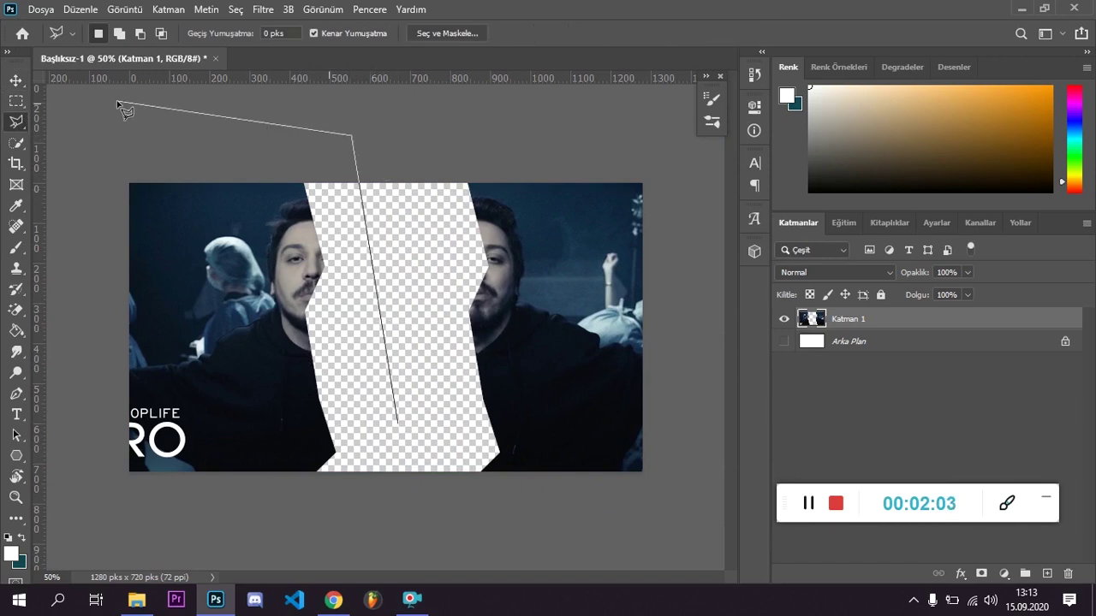
left_click(117, 101)
left_click(78, 214)
left_click(78, 442)
left_click(194, 535)
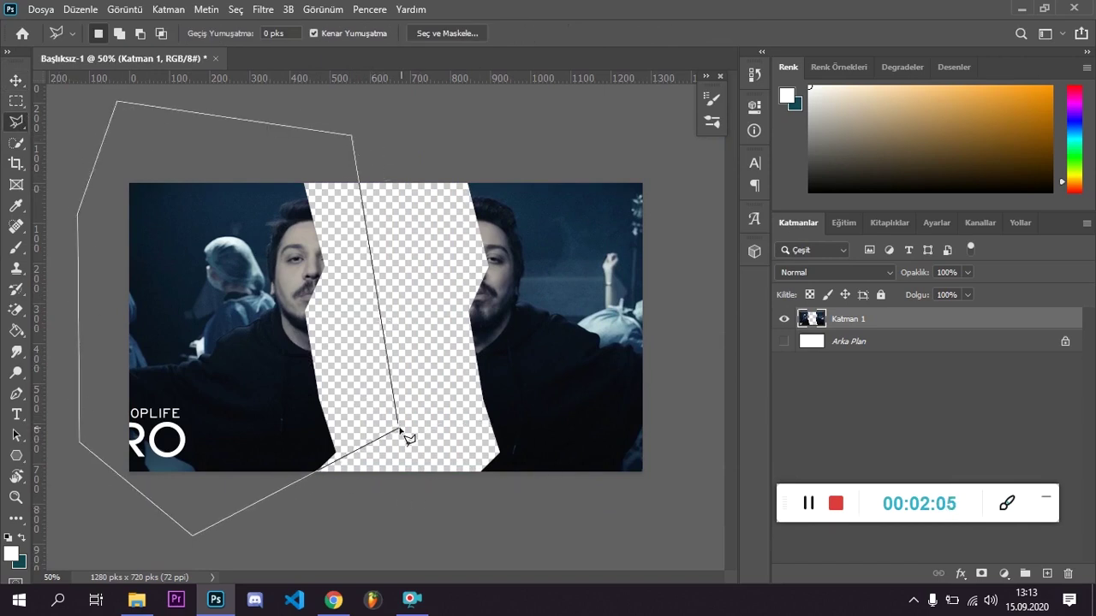
left_click(410, 495)
left_click(398, 427)
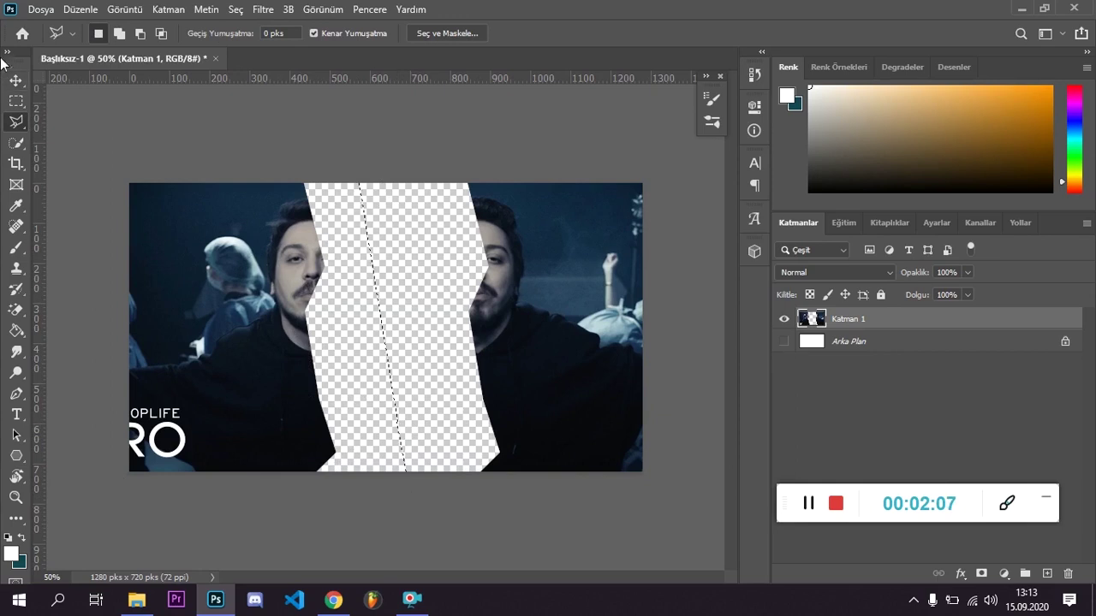
left_click(16, 80)
key("ctrl+t")
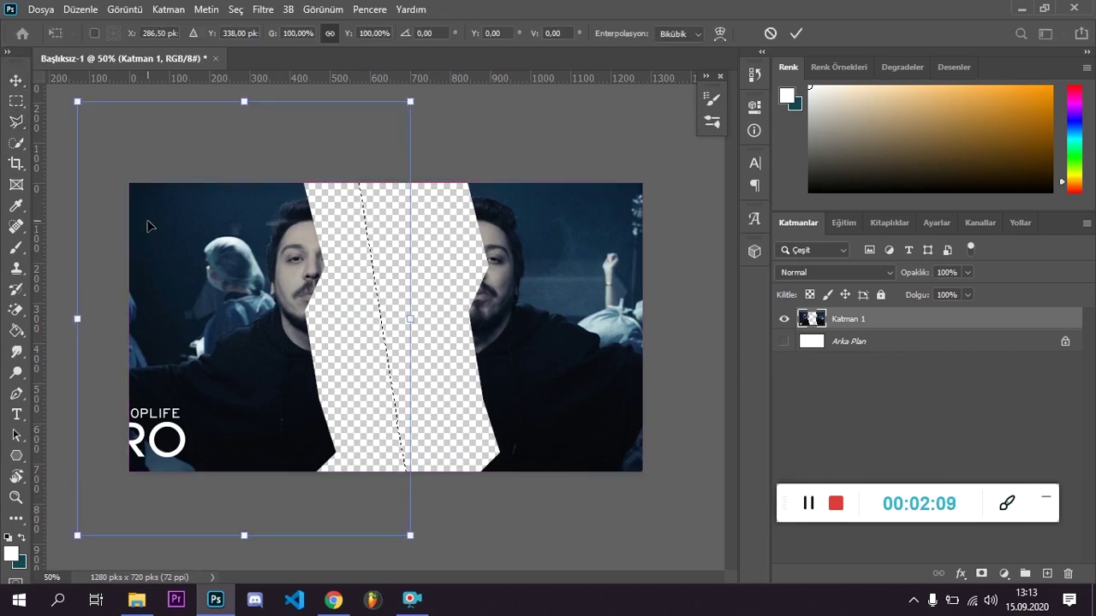
key("shift+Left")
key("shift+Left")
key("shift+Left")
key("shift+Left")
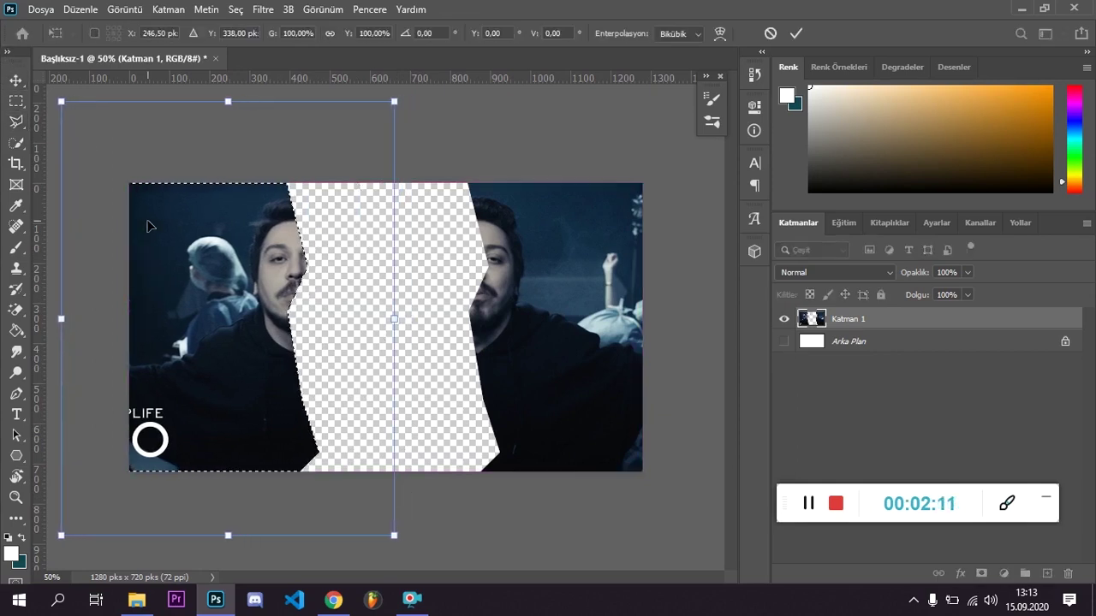
key("Return")
key("ctrl+d")
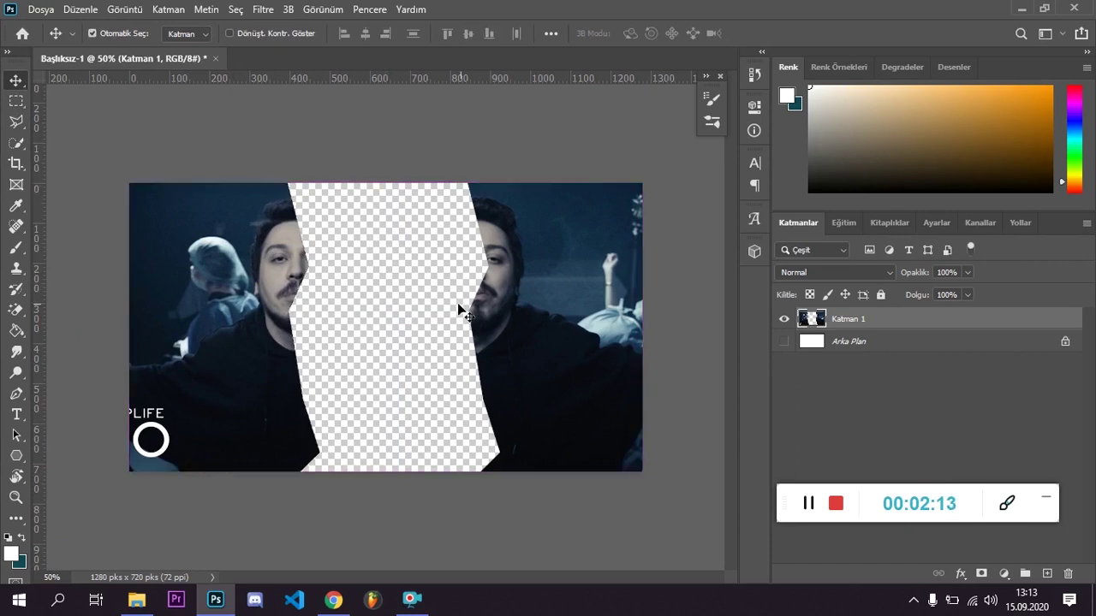
Step: Import Torn Paper Brushes.abr from the Textures folder and use its 01 brush at 745 px
scroll(291, 256, "up", 1)
scroll(292, 325, "down", 1)
key("b")
right_click(301, 301)
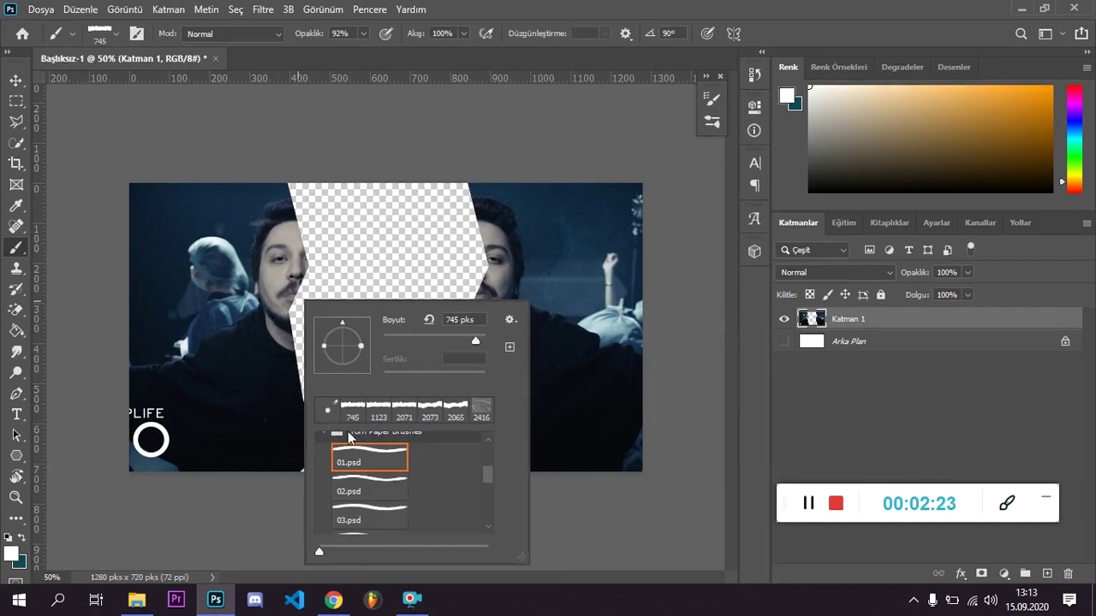
scroll(358, 464, "up", 1)
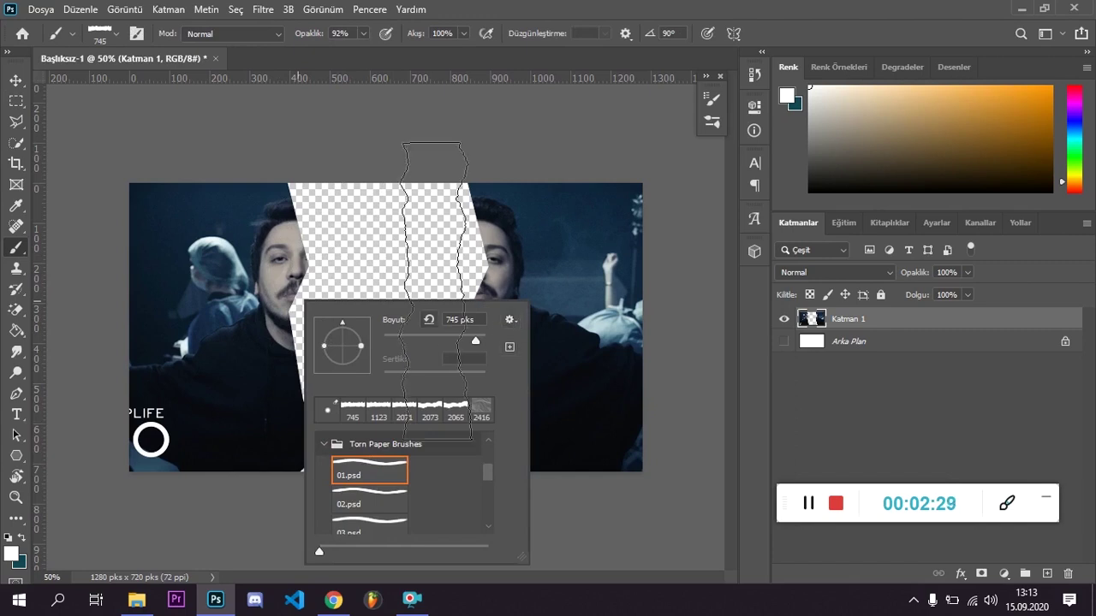
right_click(377, 238)
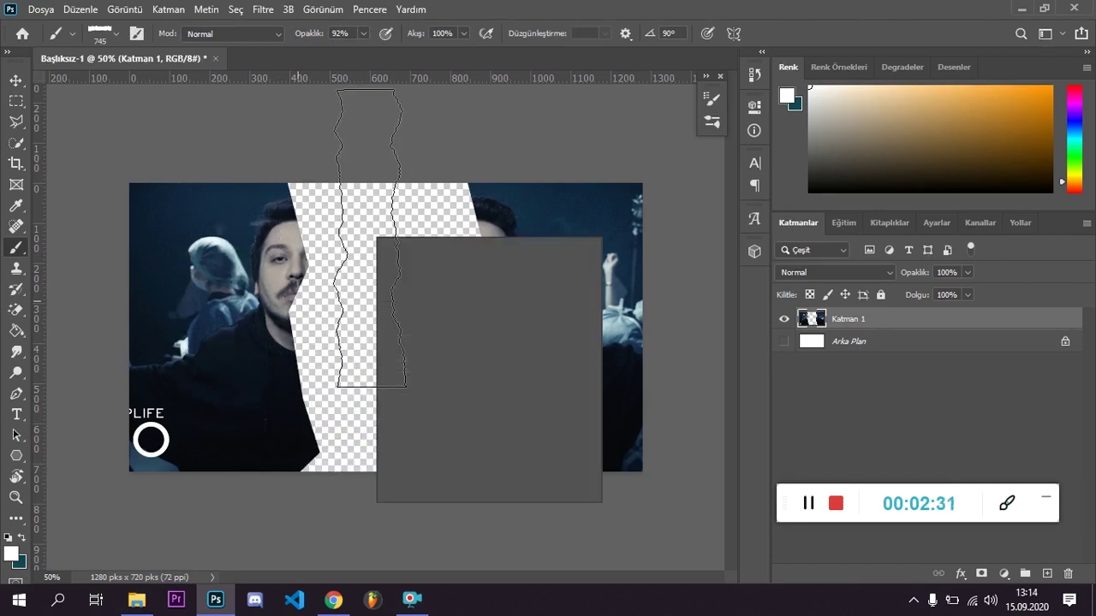
left_click(586, 255)
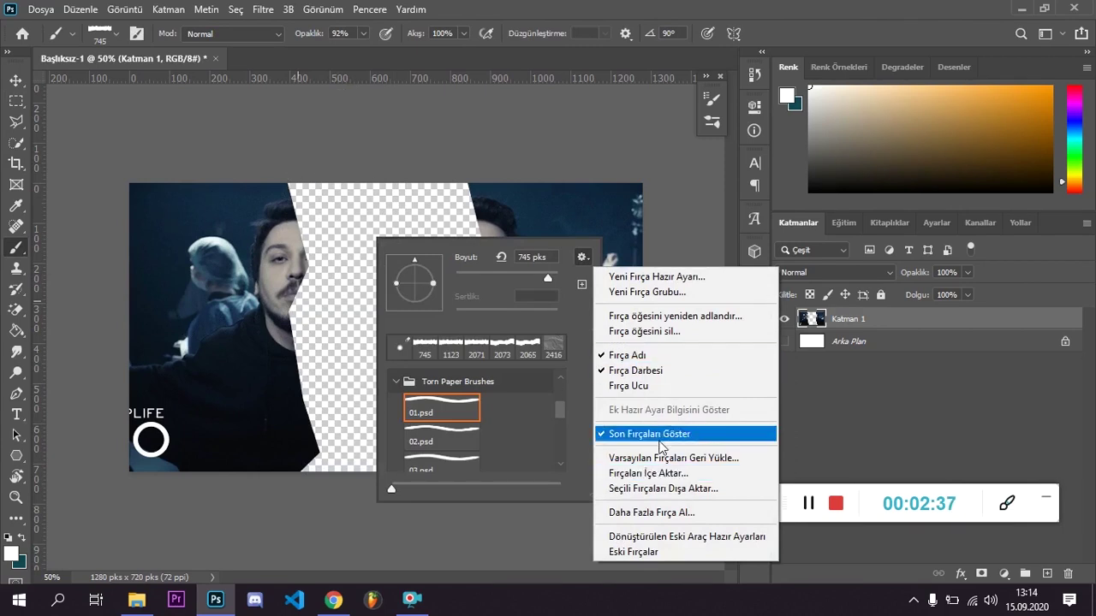
left_click(655, 475)
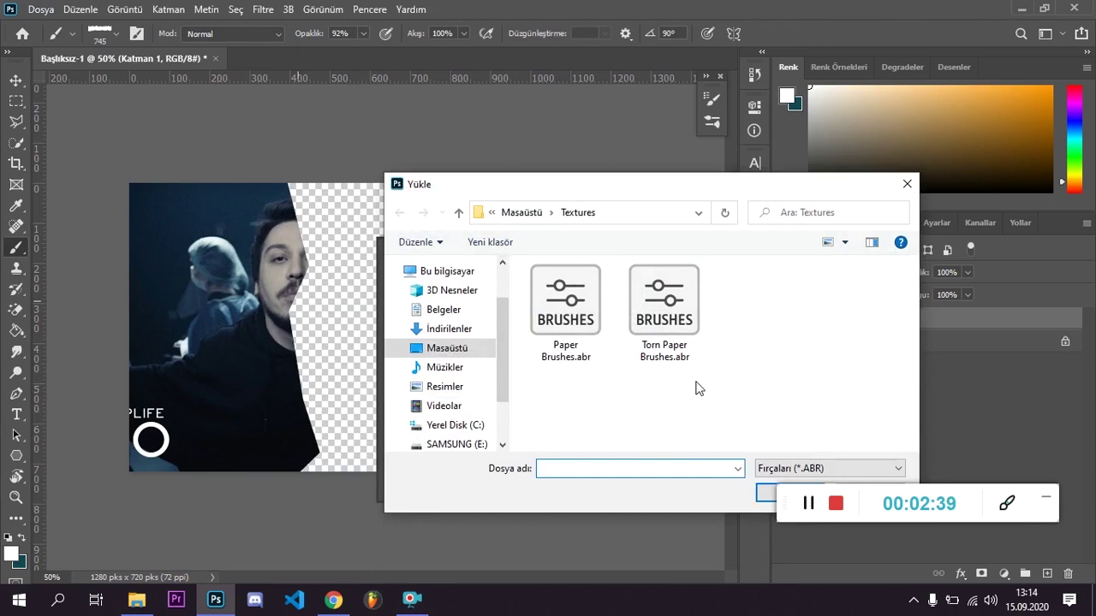
double_click(653, 311)
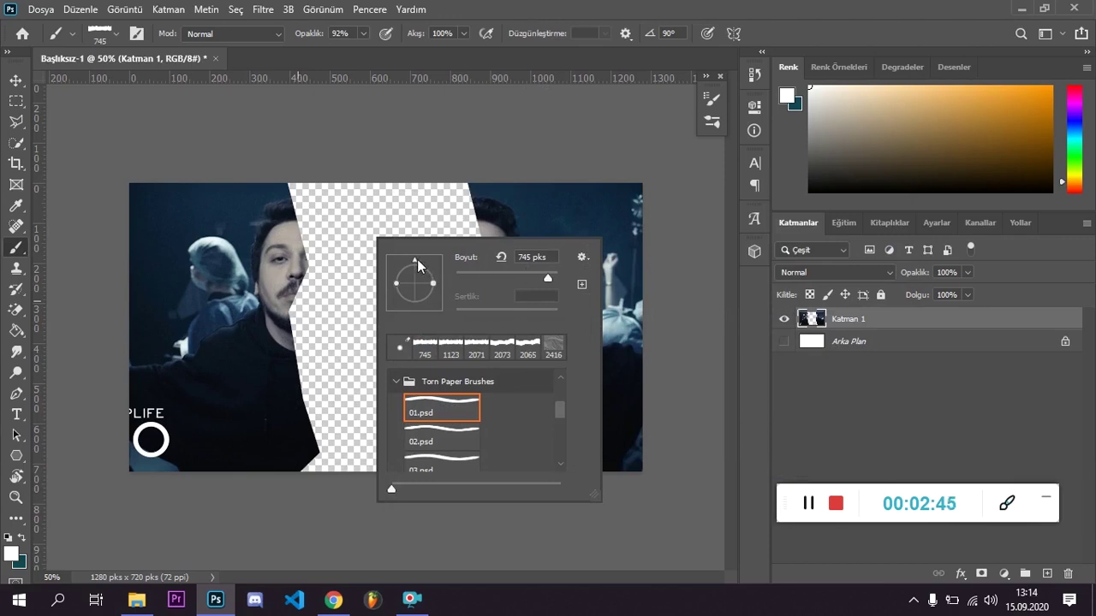
Step: Set the torn-paper brush angle to 87° and stamp white torn edges on both gap sides
left_click_drag(416, 259, 445, 282)
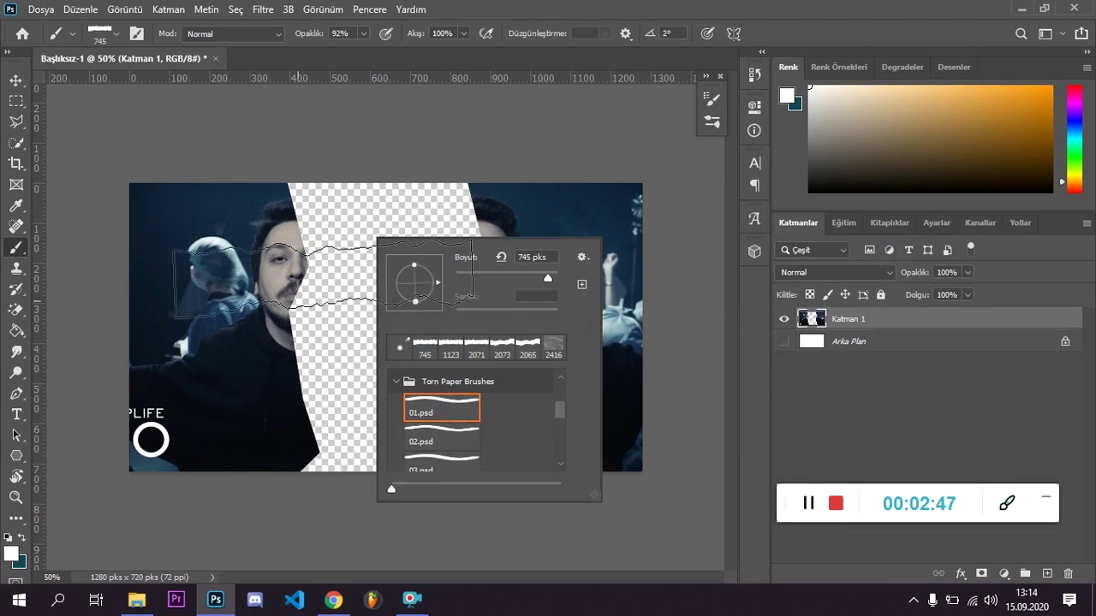
left_click_drag(440, 280, 419, 208)
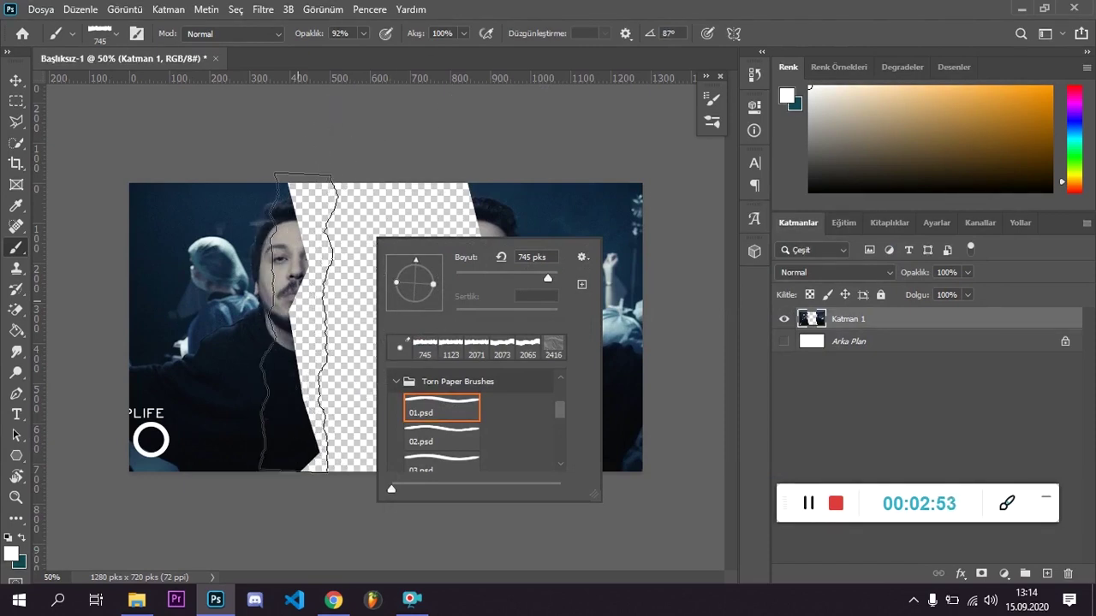
left_click(310, 326)
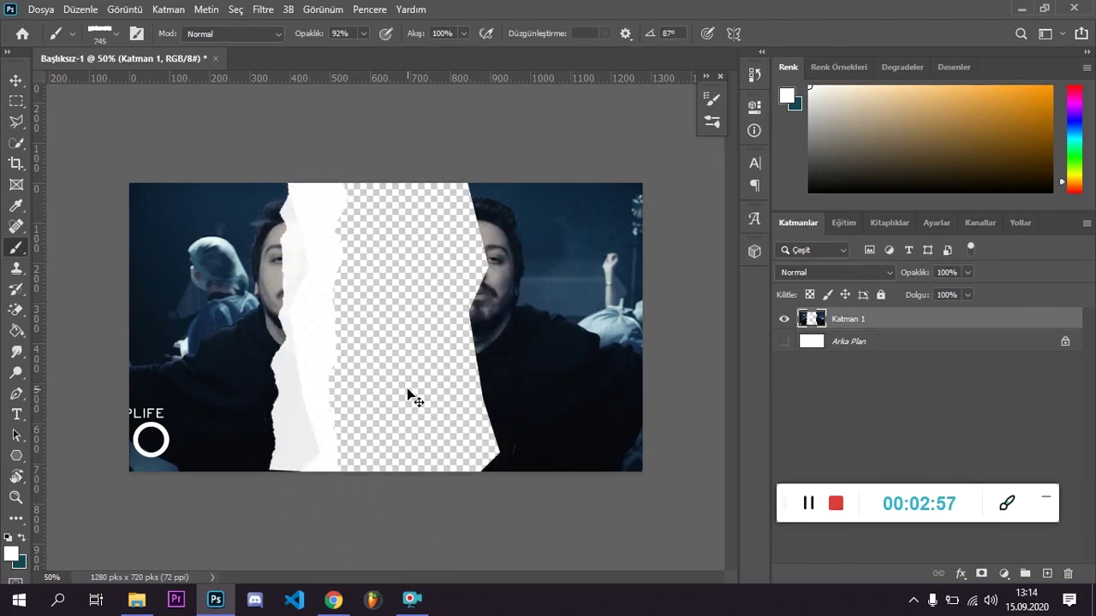
key("ctrl+z")
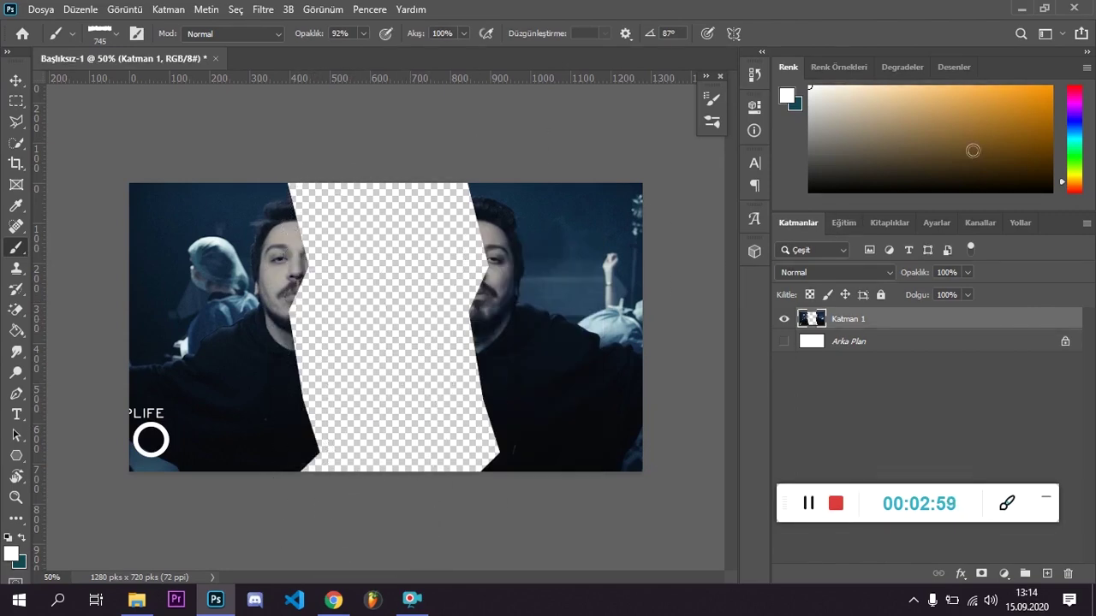
left_click_drag(1074, 133, 1072, 85)
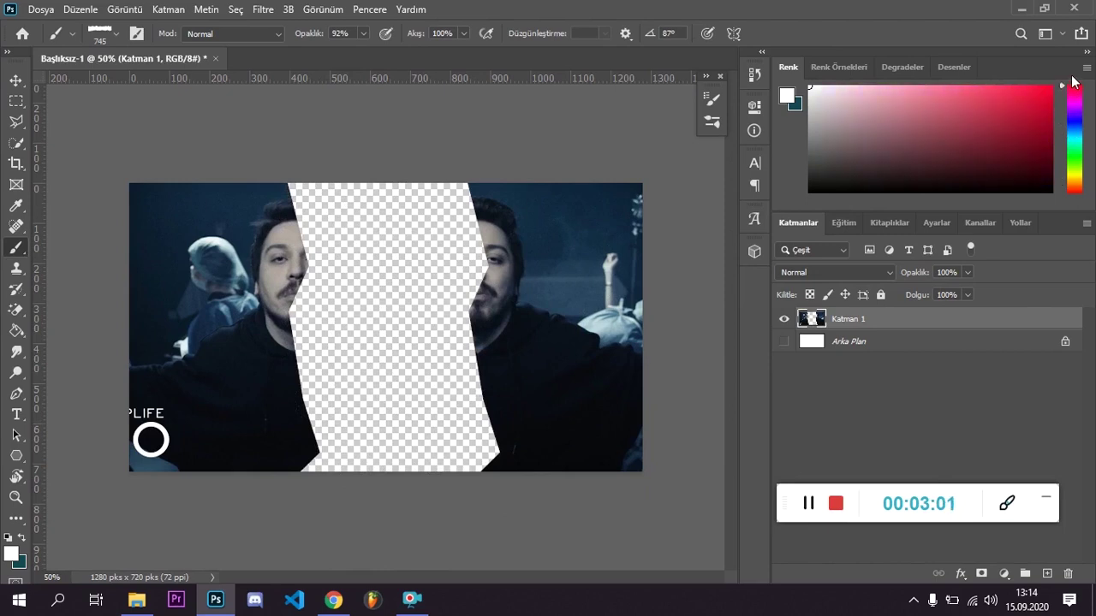
left_click(308, 323)
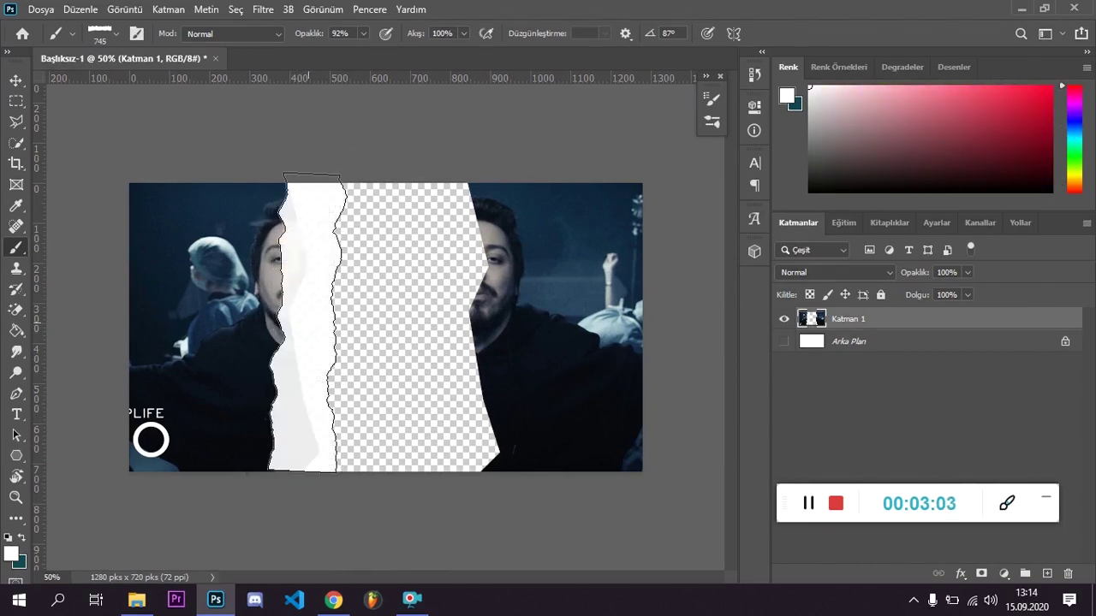
key("ctrl+z")
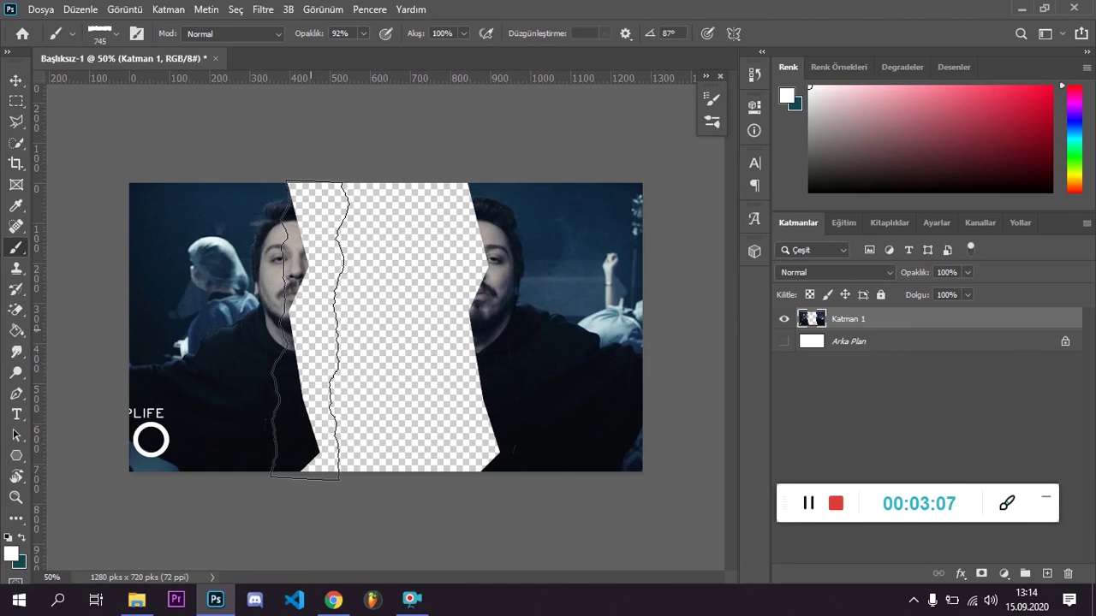
left_click(308, 330)
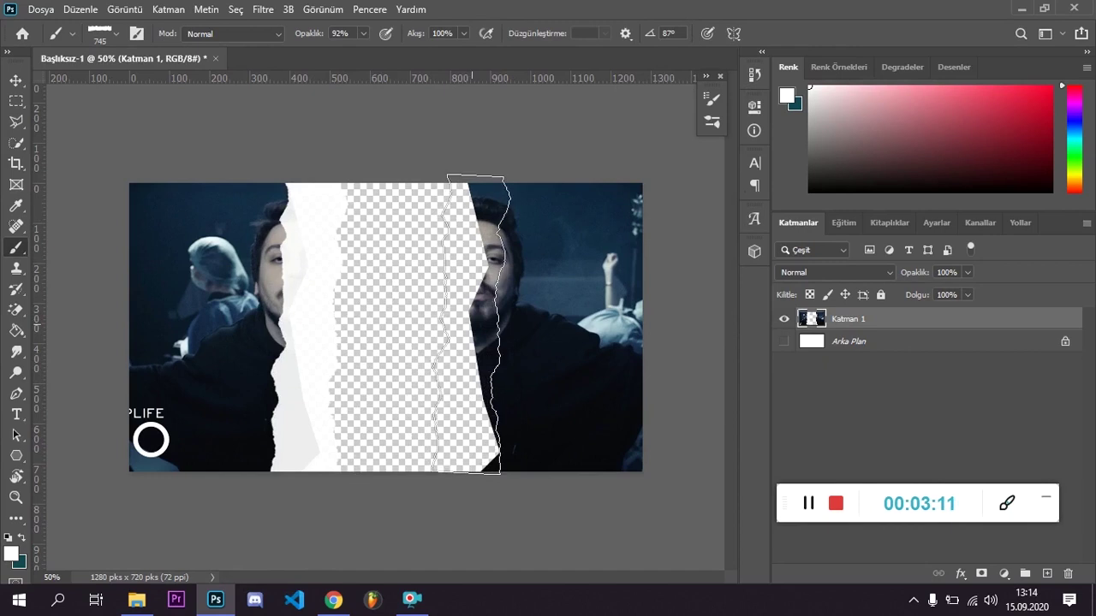
left_click(470, 325)
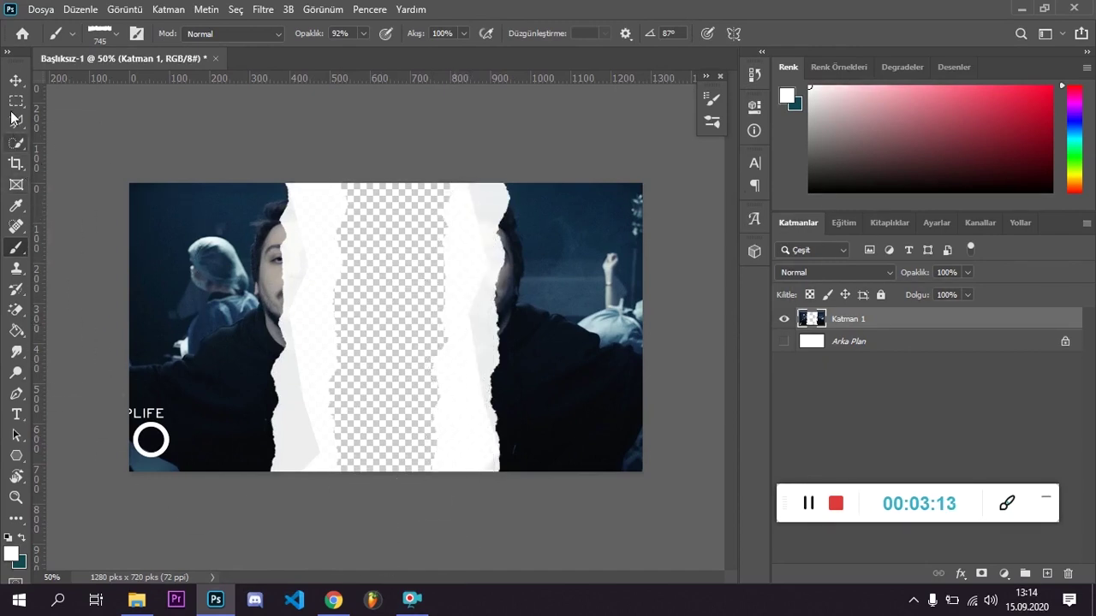
left_click(15, 81)
Step: Clear the white strips on both sides of the gap with the Magic Eraser
left_click(16, 310)
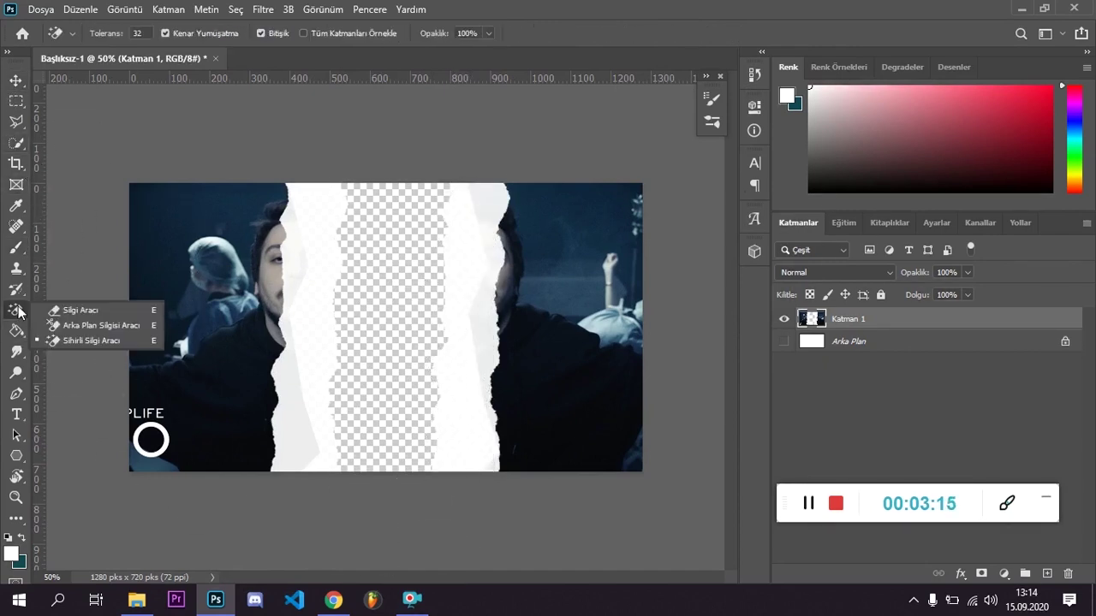
left_click(69, 342)
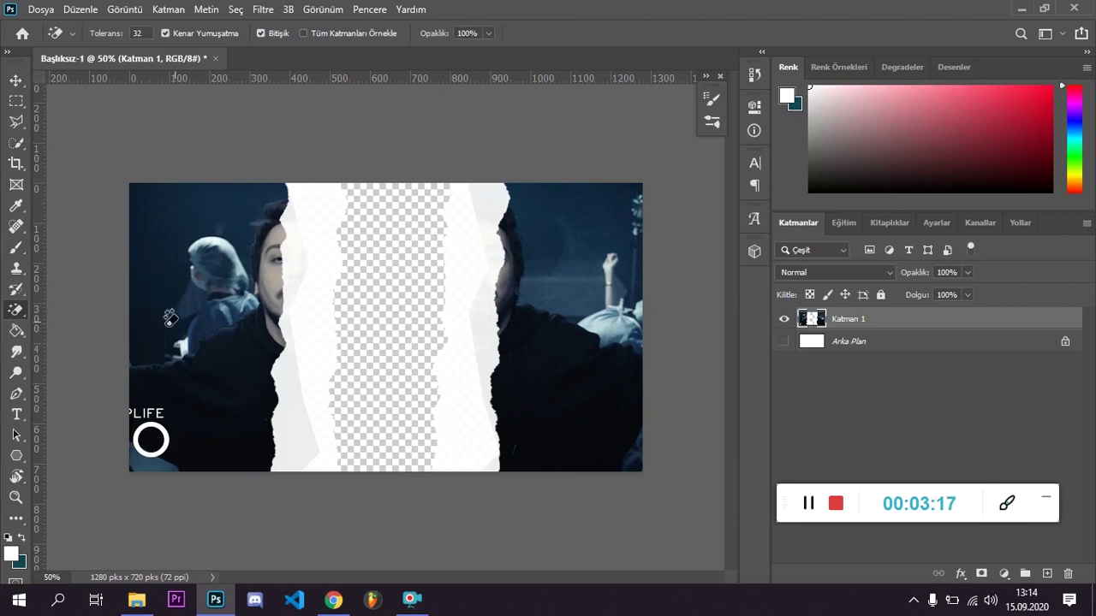
left_click(317, 305)
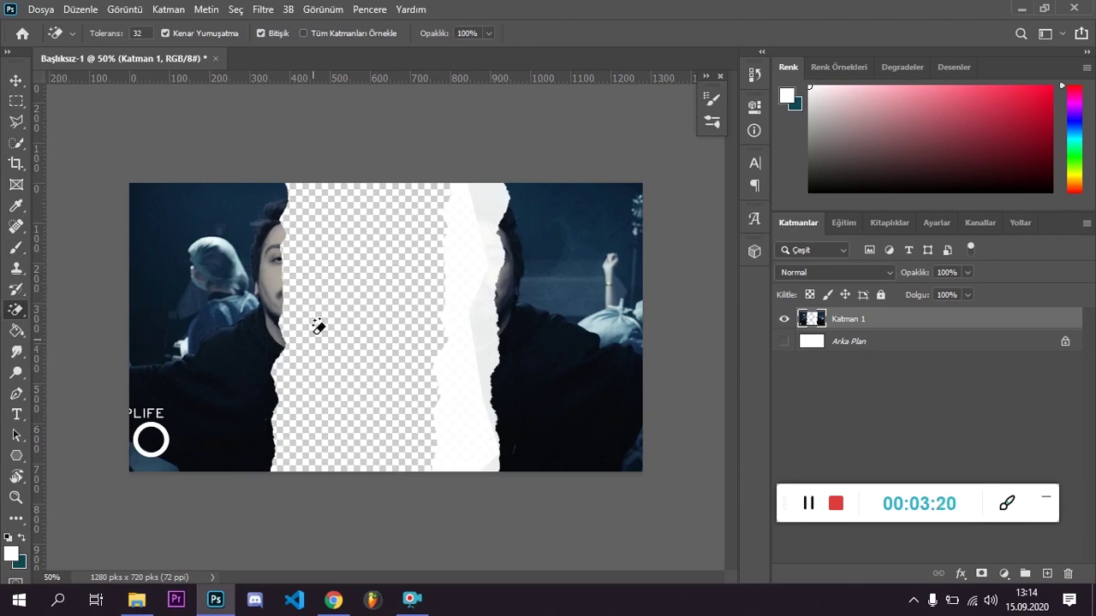
left_click(476, 329)
left_click(15, 81)
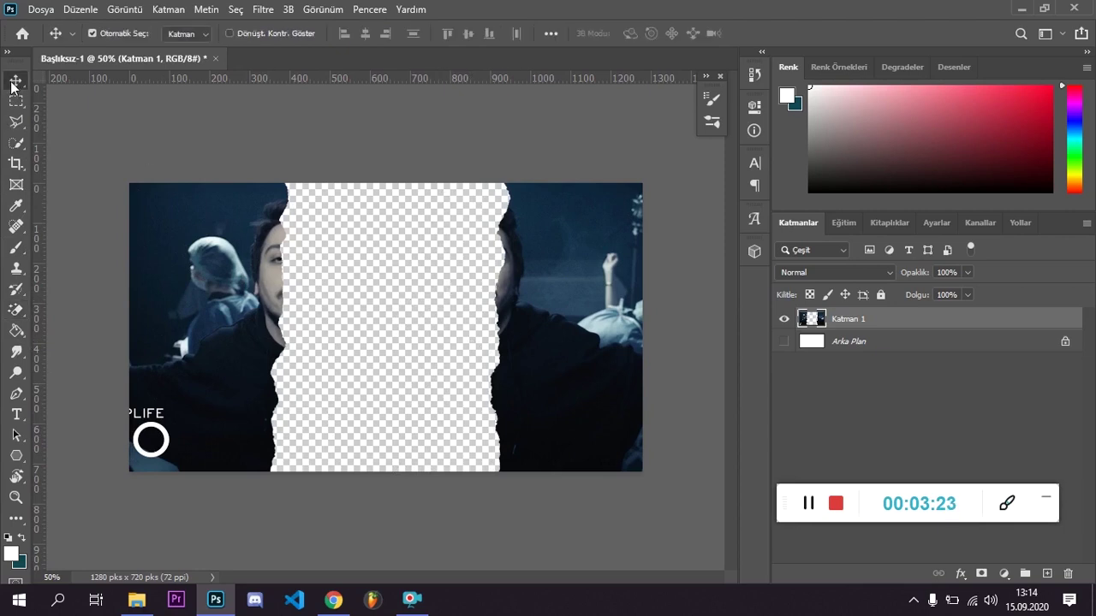
scroll(383, 318, "up", 3)
scroll(338, 264, "down", 1)
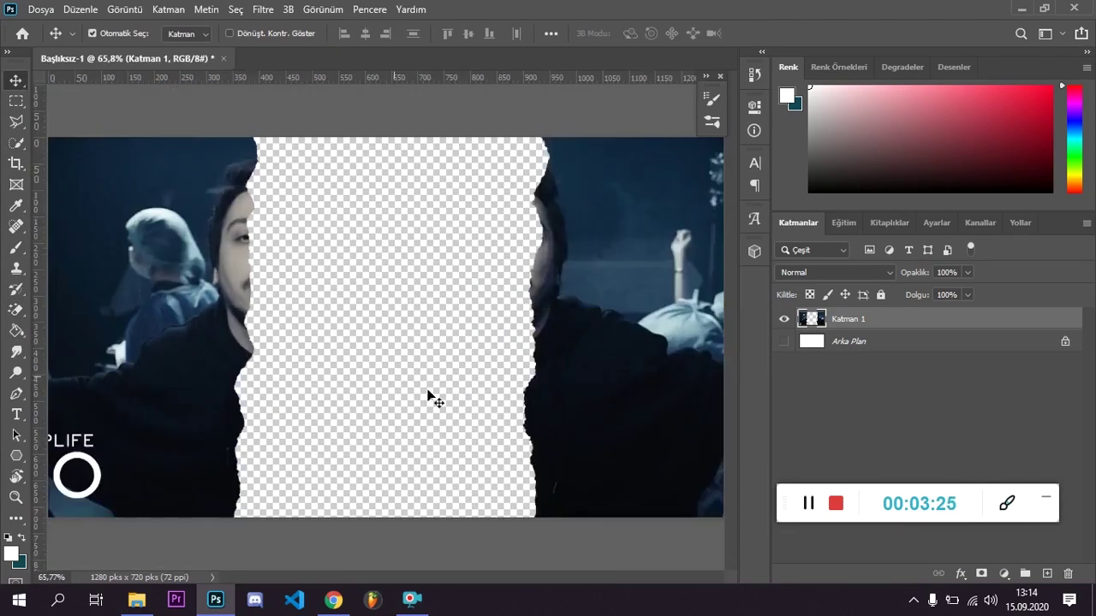
scroll(353, 313, "down", 3)
scroll(319, 325, "up", 2)
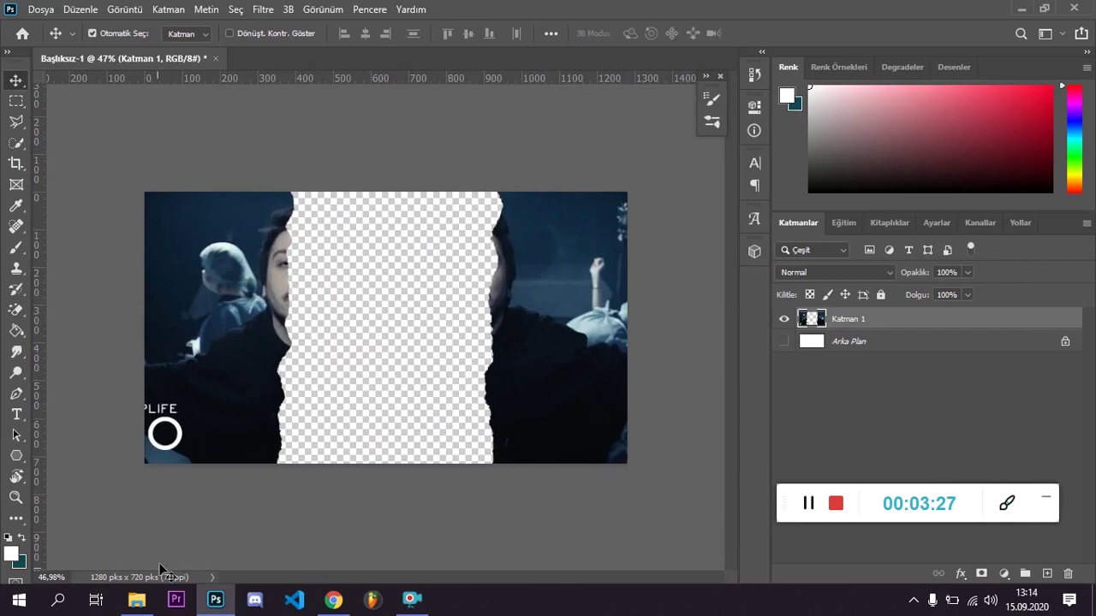
left_click(136, 599)
Step: Place 4.png on the canvas, turned upright at 90° and moved onto the left tear
mouse_move(469, 139)
left_mouse_down()
mouse_move(445, 206)
mouse_move(335, 385)
left_mouse_up()
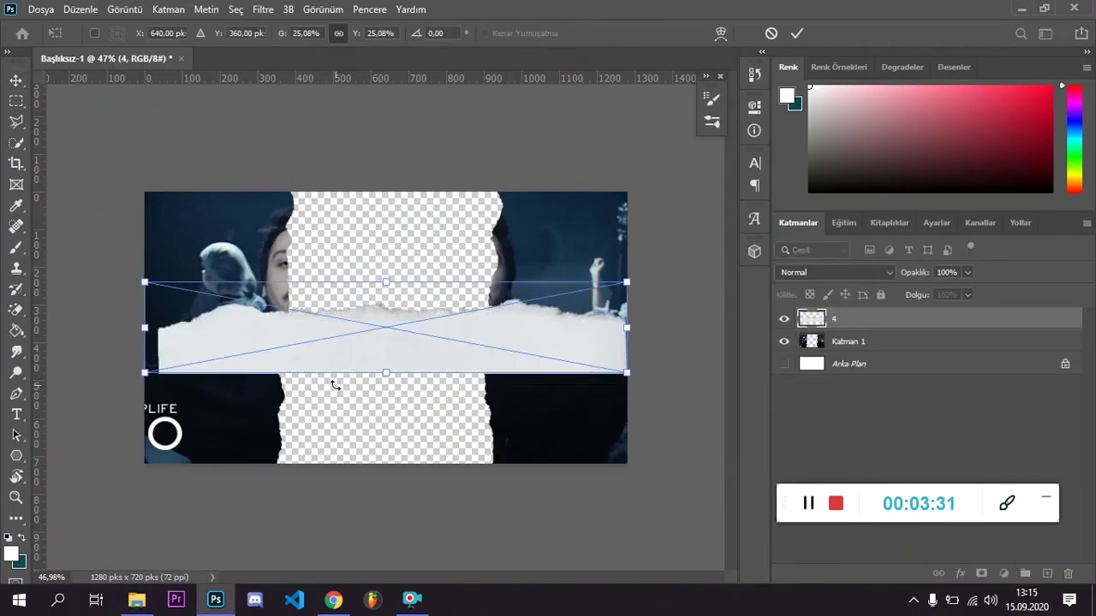
left_click_drag(388, 271, 393, 272)
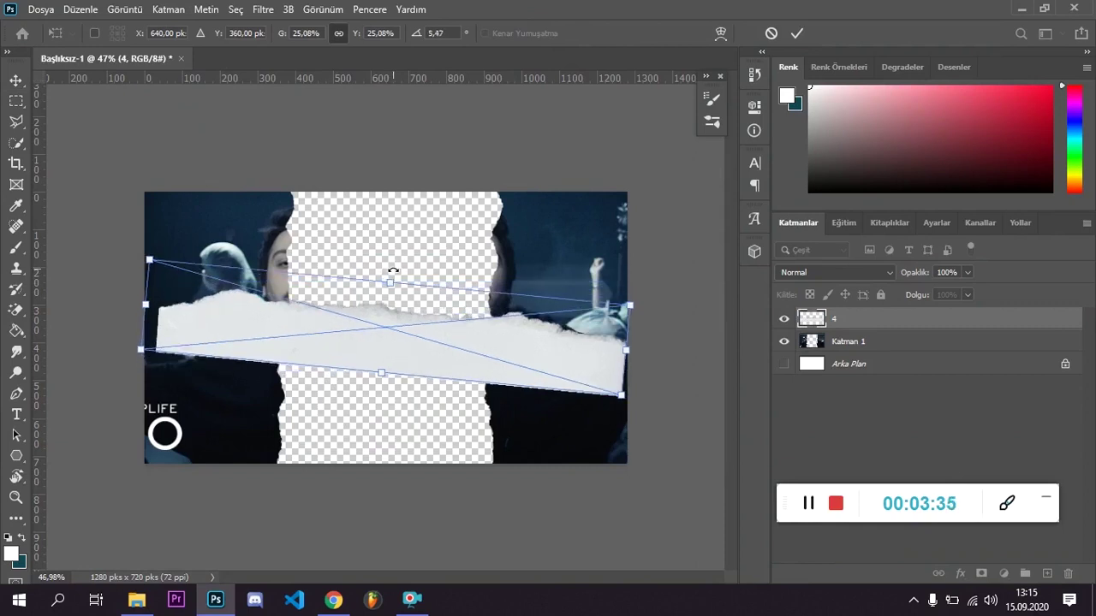
left_click_drag(393, 271, 445, 322)
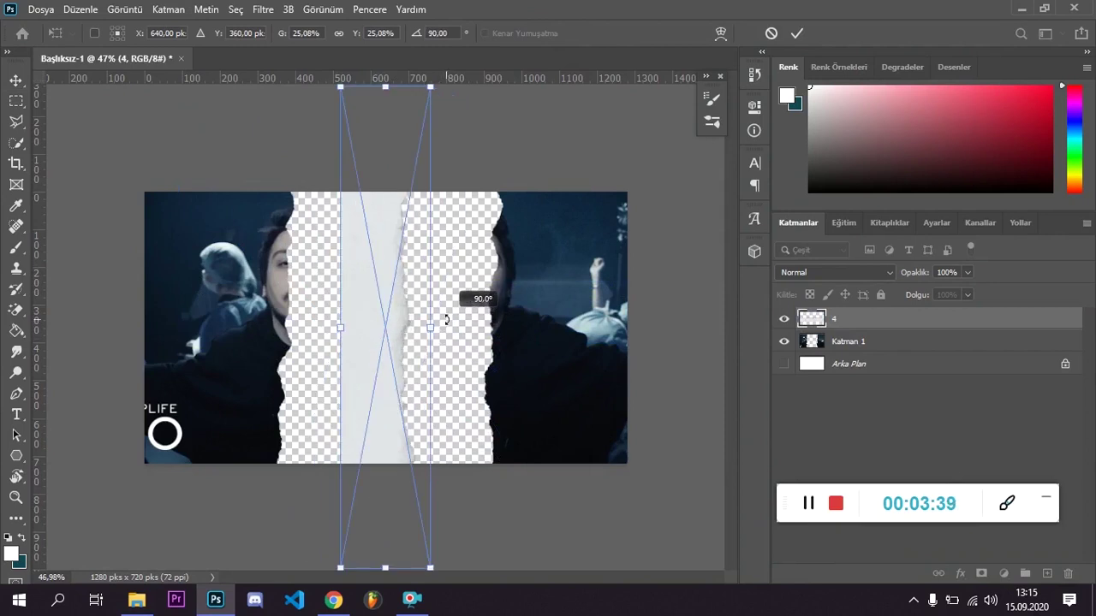
left_click_drag(445, 320, 445, 320)
left_click_drag(368, 311, 266, 313)
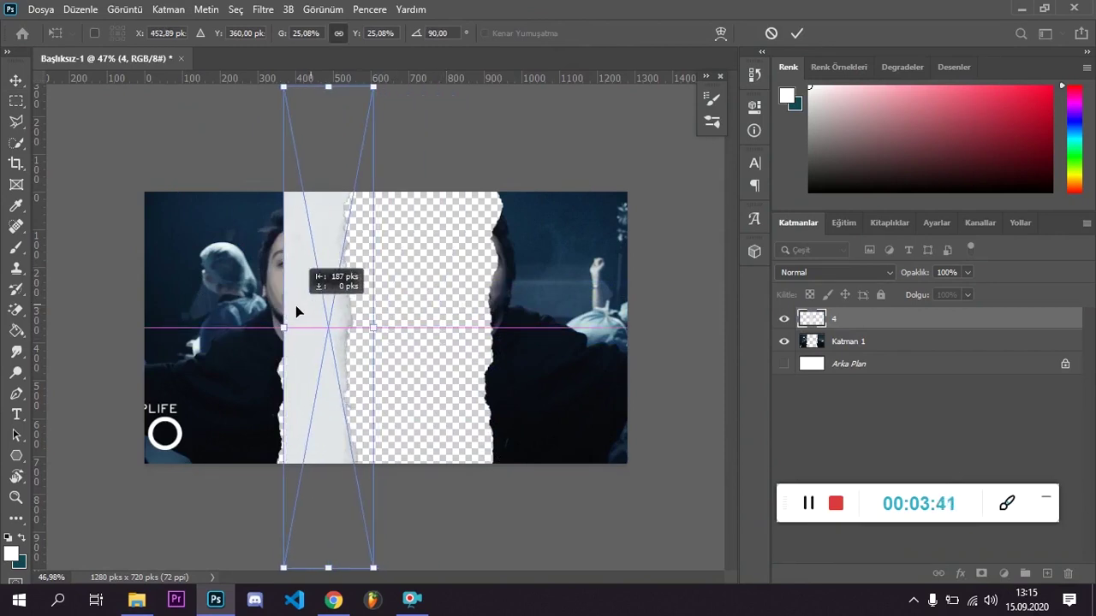
left_click_drag(265, 309, 258, 309)
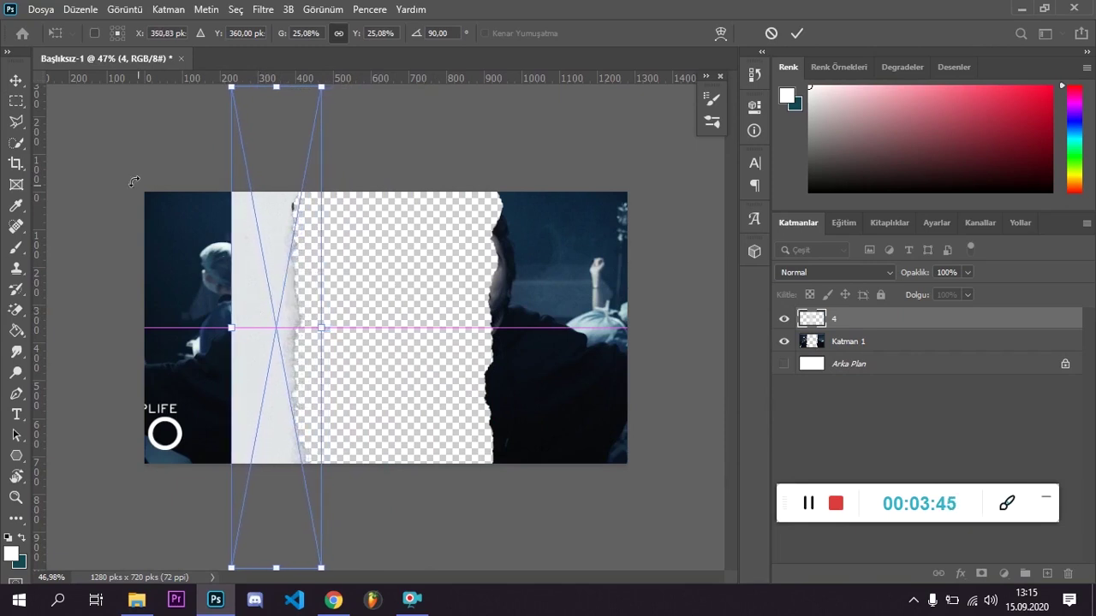
Step: Commit the paper strip, nudge it right, and Alt-drag a copy toward the right tear
left_click(16, 80)
left_click_drag(270, 280, 280, 278)
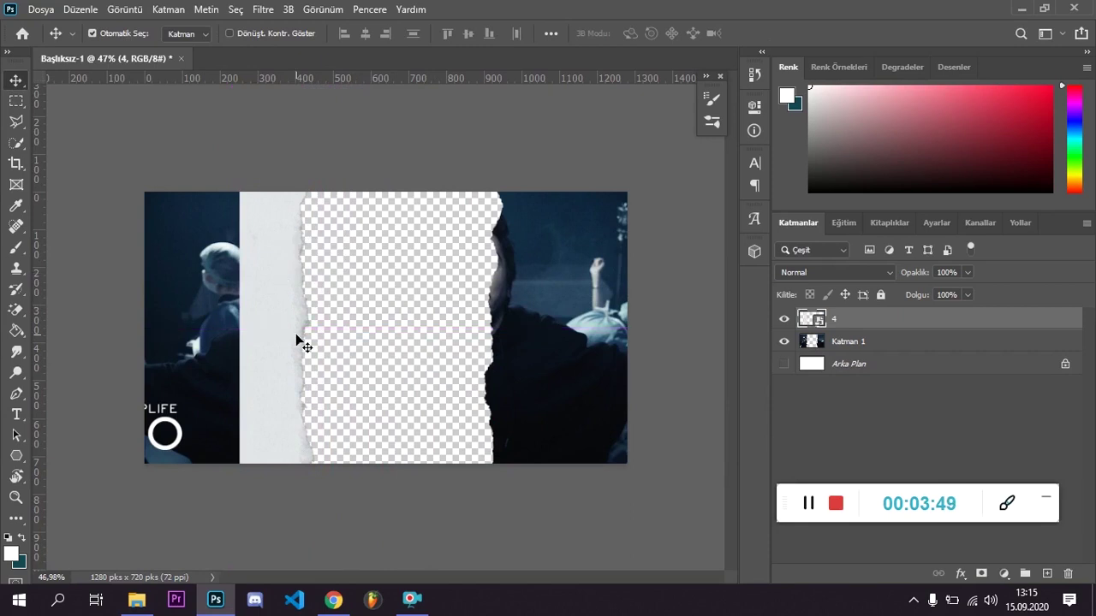
left_click_drag(263, 326, 468, 334, "alt")
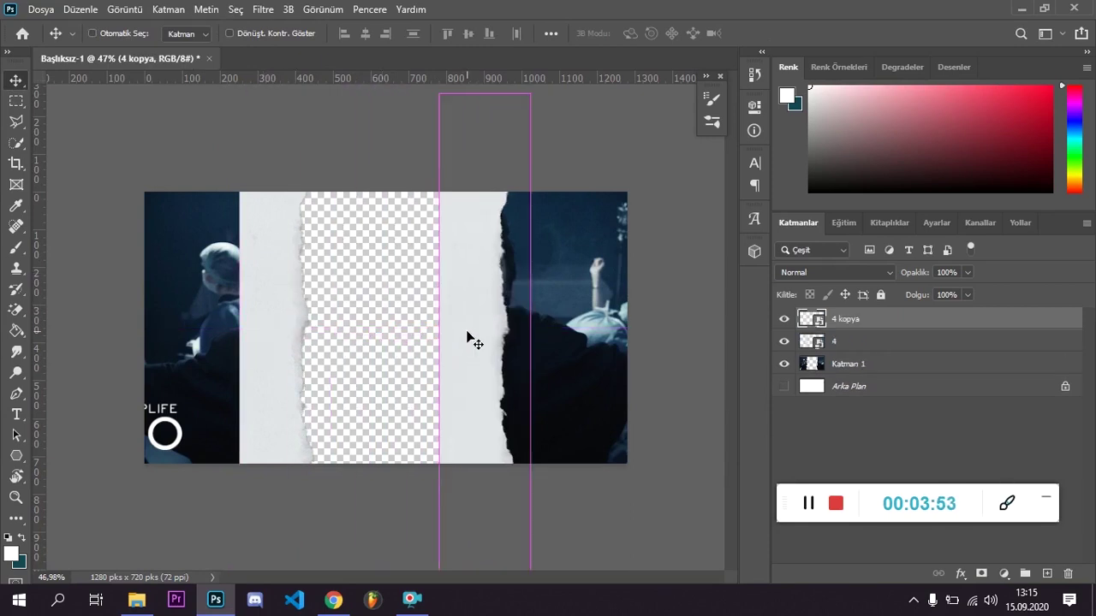
Step: Rotate the '4 kopya' strip to -90° so it faces the opposite way
key("ctrl+t")
mouse_move(551, 348)
left_mouse_down()
mouse_move(385, 344)
mouse_move(387, 360)
left_mouse_up()
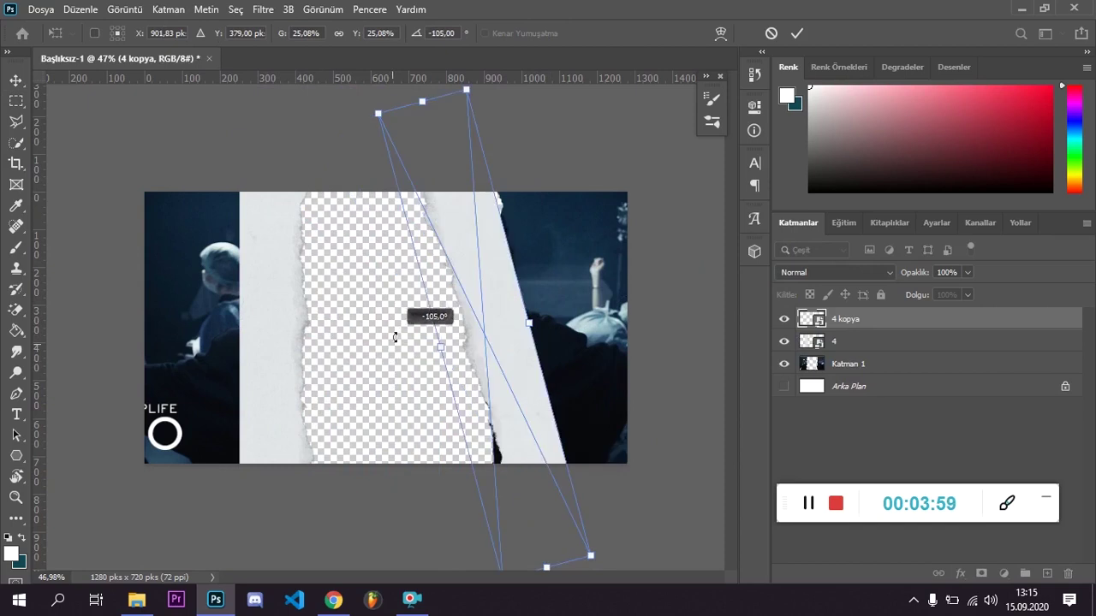
left_click_drag(388, 360, 391, 310)
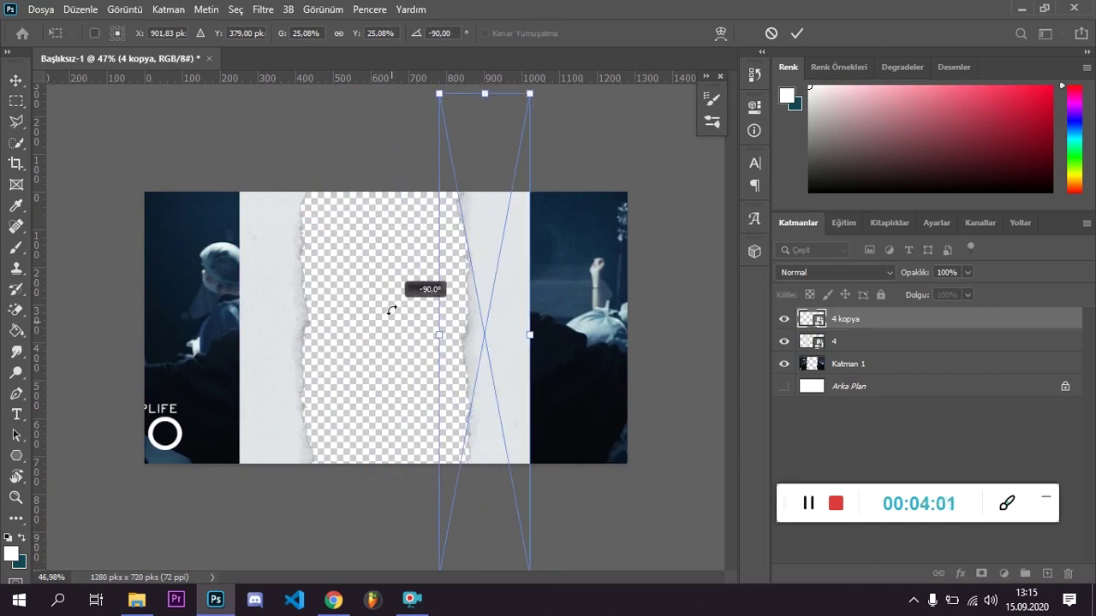
left_click(16, 81)
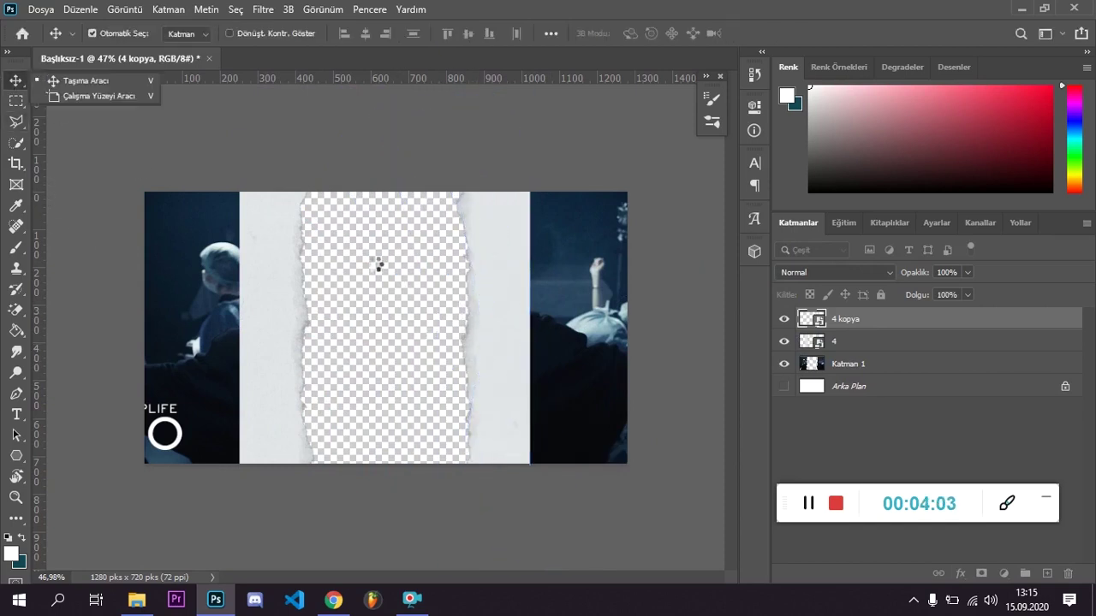
Step: Slide '4 kopya' onto the right tear and move layers 4 and 4 kopya below 'Katman 1'
mouse_move(479, 305)
left_mouse_down()
mouse_move(512, 305)
mouse_move(498, 305)
left_mouse_up()
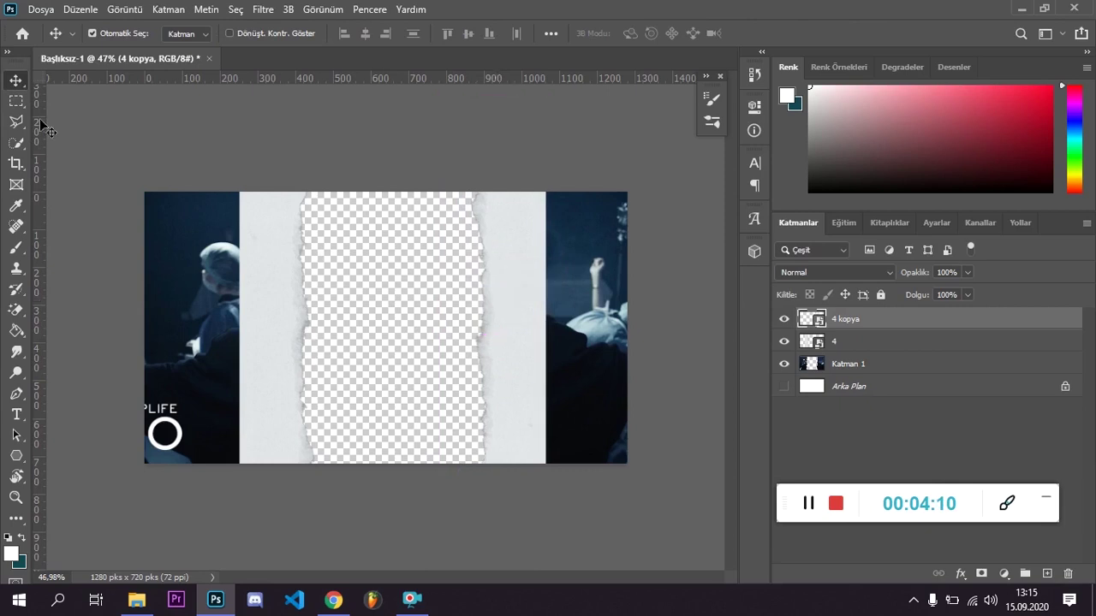
left_click(844, 345, "shift")
left_click_drag(847, 323, 849, 374)
Step: Zoom in and reposition the torn-paper strips along the tears using smart guides
scroll(287, 318, "up", 3)
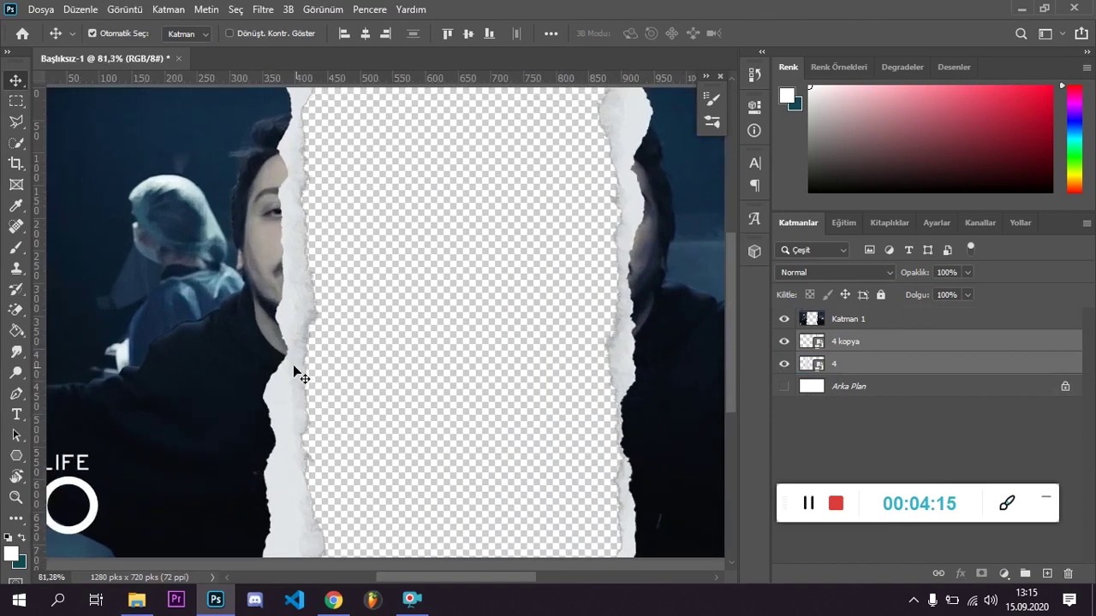
left_click_drag(298, 380, 292, 385)
scroll(495, 374, "down", 1)
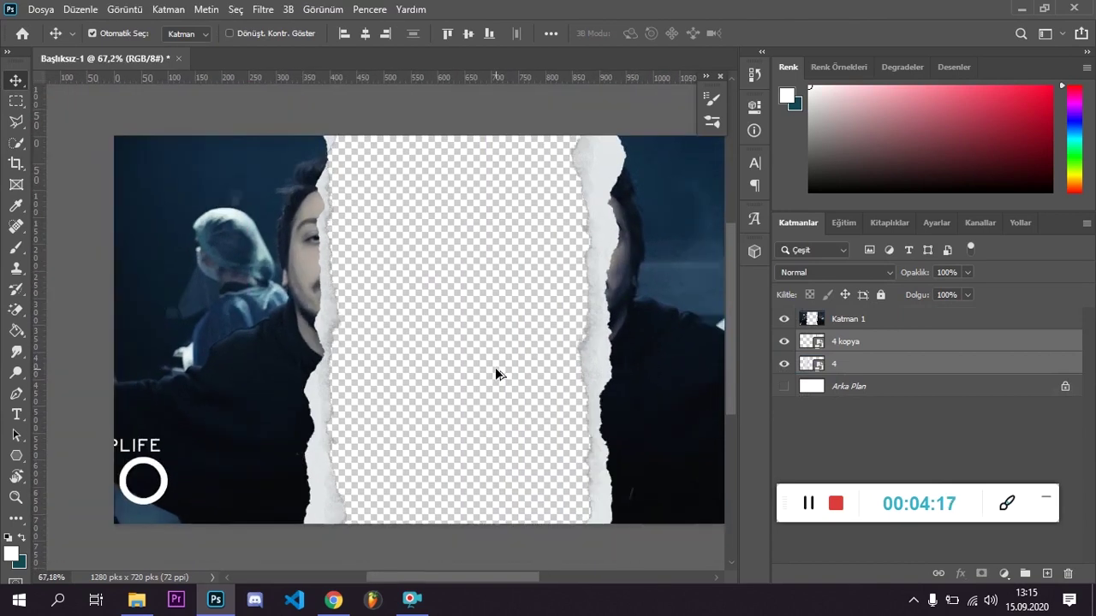
left_click_drag(591, 209, 601, 207)
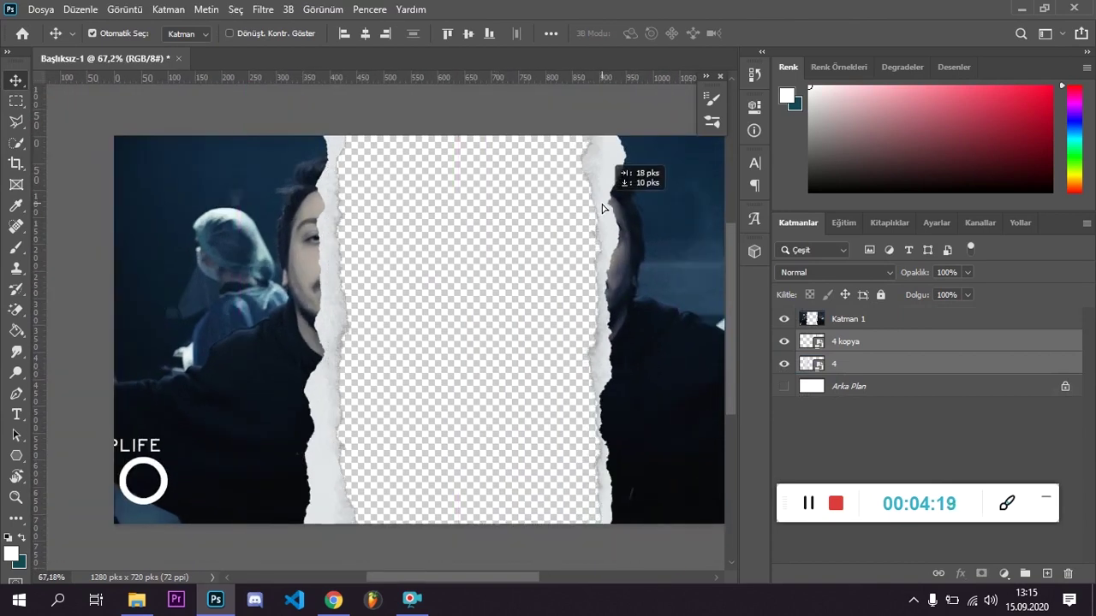
left_click_drag(601, 208, 594, 191)
Step: Nudge '4 kopya' about 12 px right along the right tear and shift strip '4' slightly
left_click(802, 318)
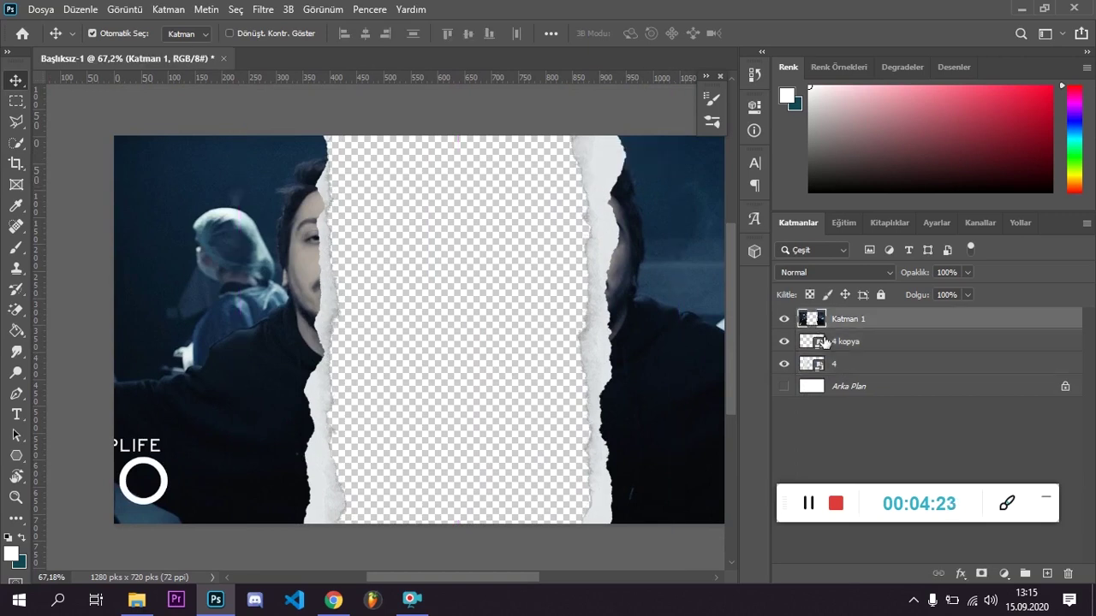
left_click(836, 342)
left_click_drag(617, 247, 603, 214)
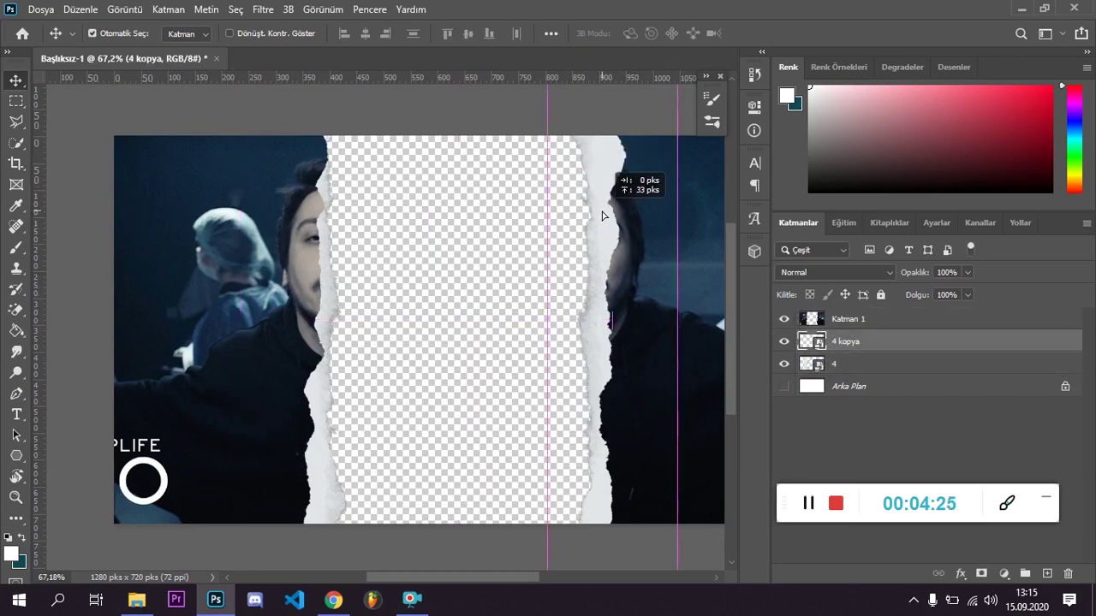
left_click_drag(602, 214, 615, 290)
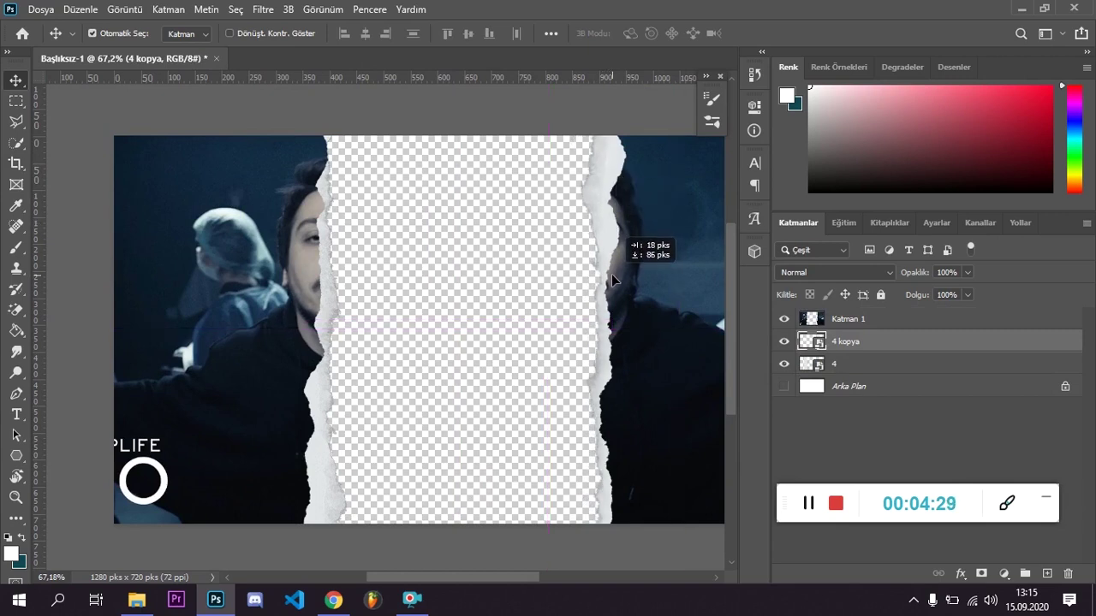
left_click_drag(329, 270, 328, 245)
key("ctrl+t")
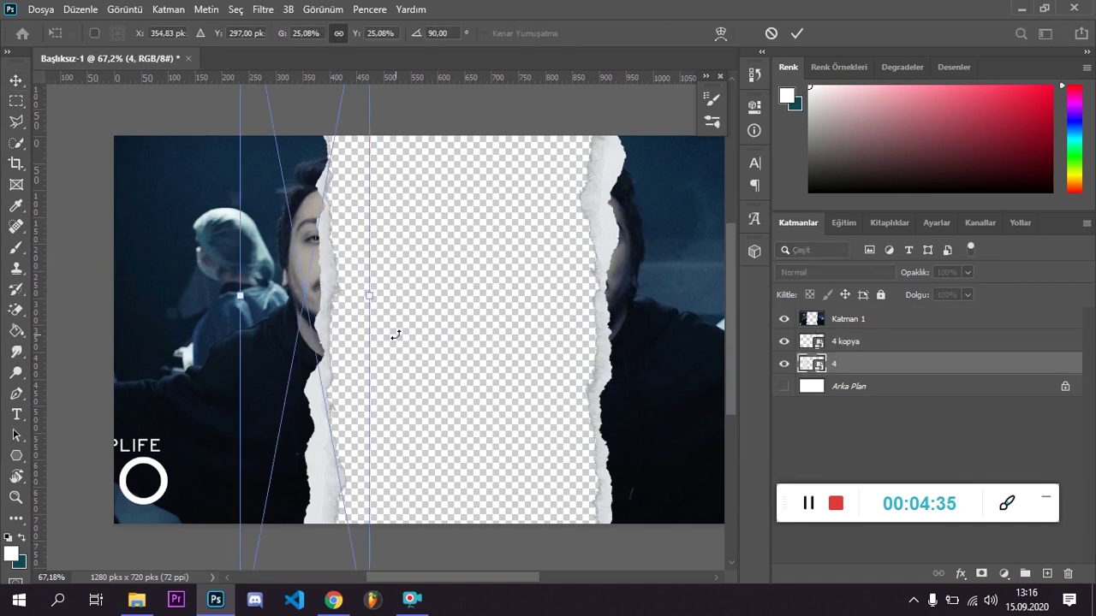
Step: Tilt strip '4' to about 94.9° to follow the left tear
left_click_drag(383, 288, 352, 265)
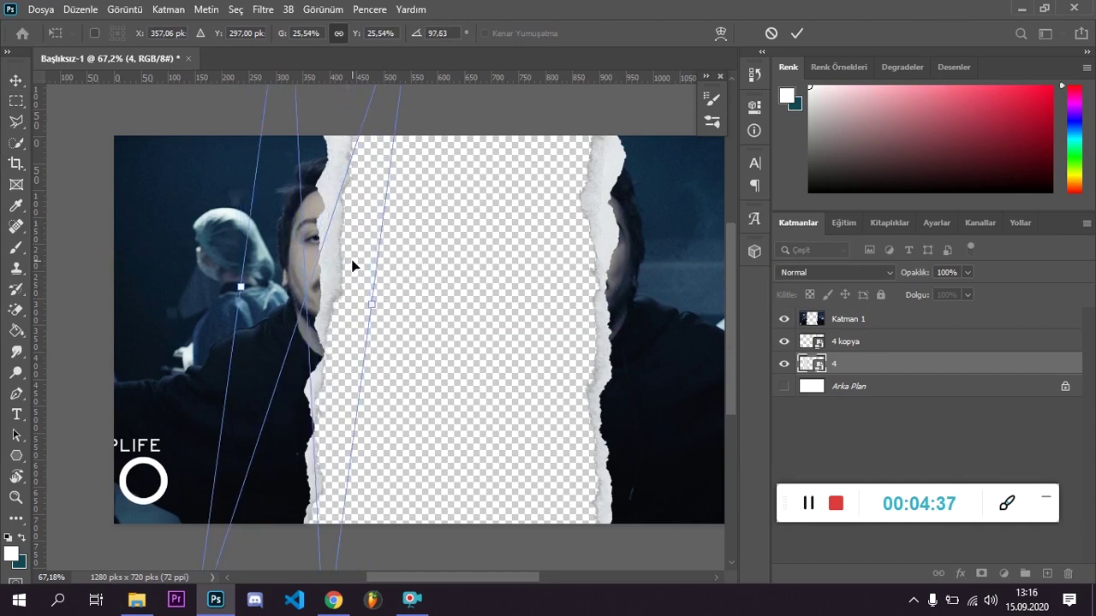
mouse_move(382, 312)
left_mouse_down()
mouse_move(385, 283)
mouse_move(375, 298)
mouse_move(387, 305)
left_mouse_up()
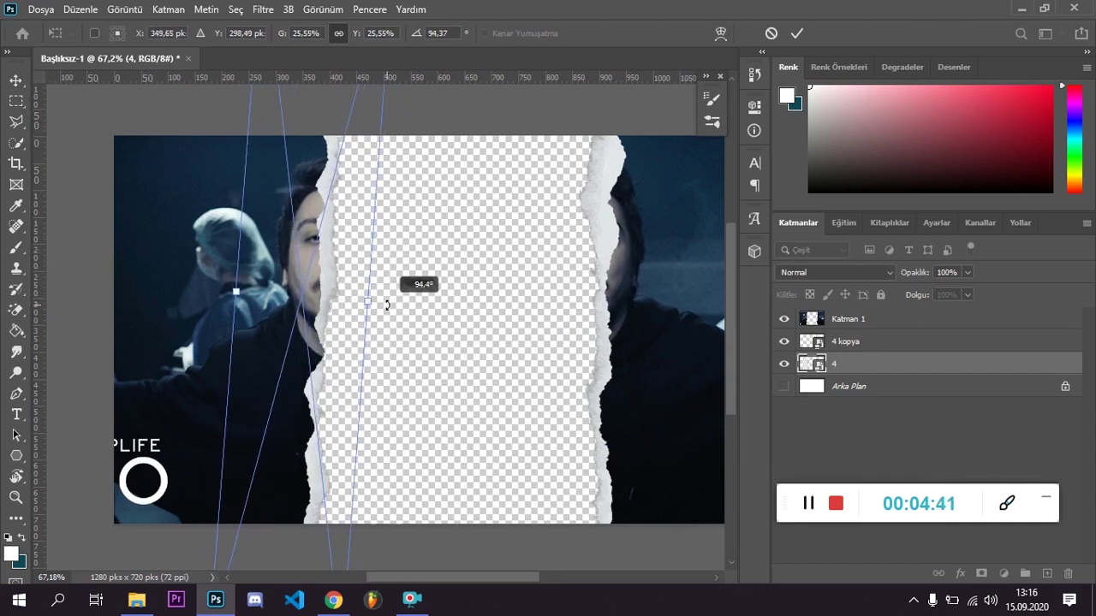
key("Return")
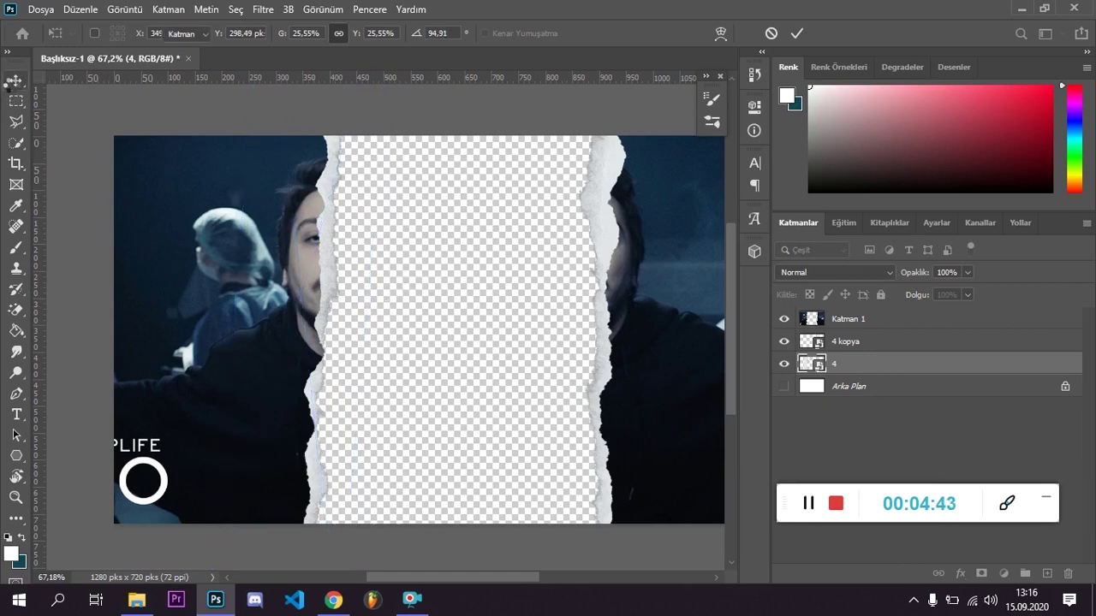
Step: Zoom out and nudge the '4 kopya' strip slightly into place
scroll(280, 288, "down", 1)
scroll(386, 282, "down", 1)
left_click_drag(497, 246, 502, 247)
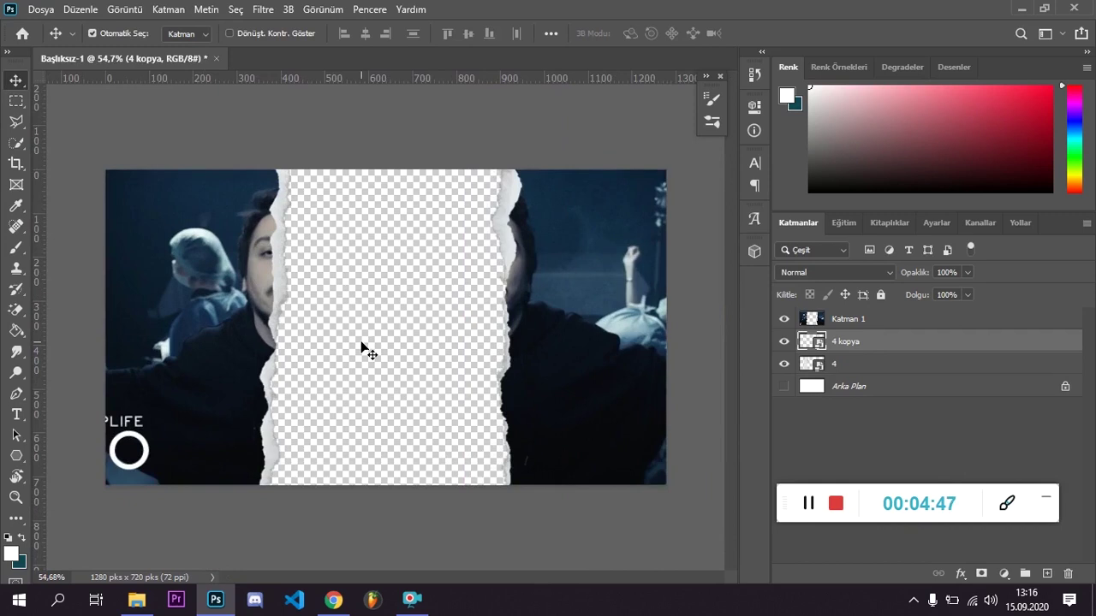
left_click_drag(505, 257, 497, 254)
Step: Switch to Chrome's Google Images results for hidra and preview the red-lit Pinterest photo
key("alt+Tab")
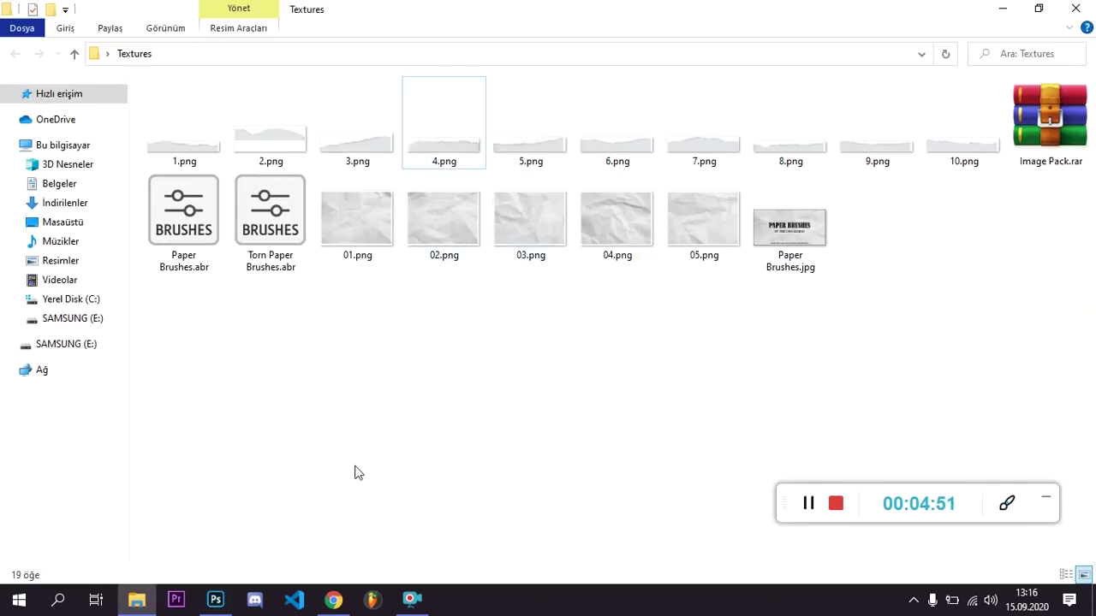
left_click(333, 599)
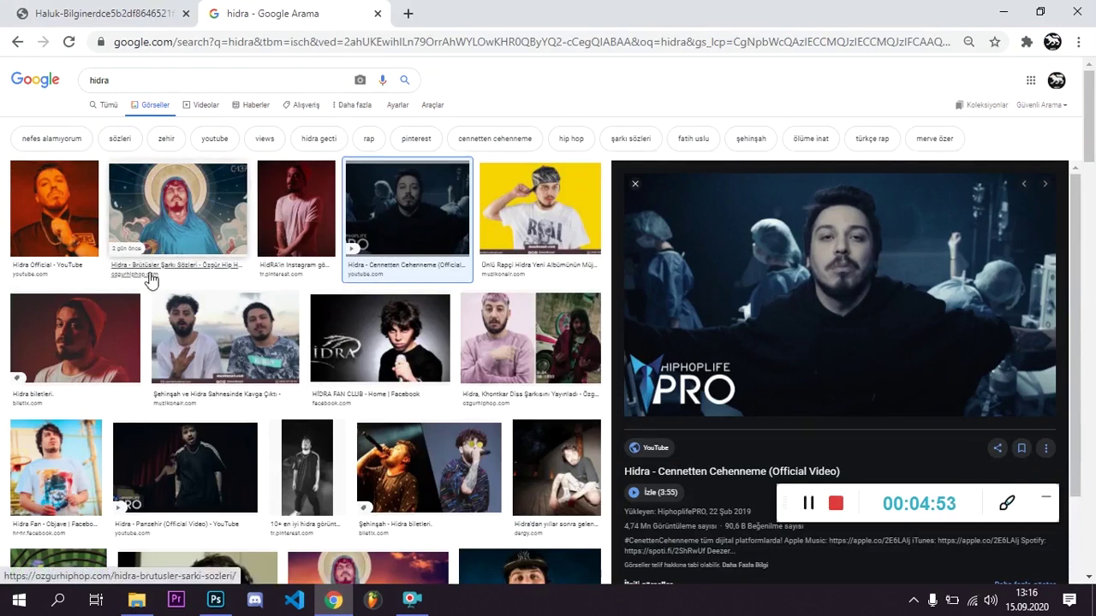
scroll(341, 232, "down", 4)
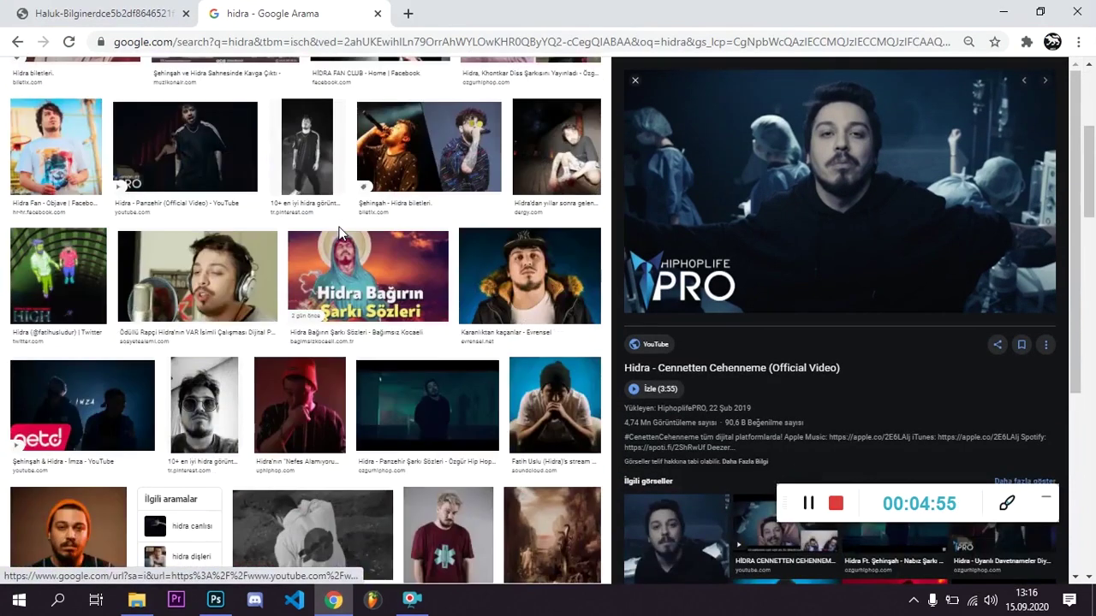
scroll(341, 233, "up", 5)
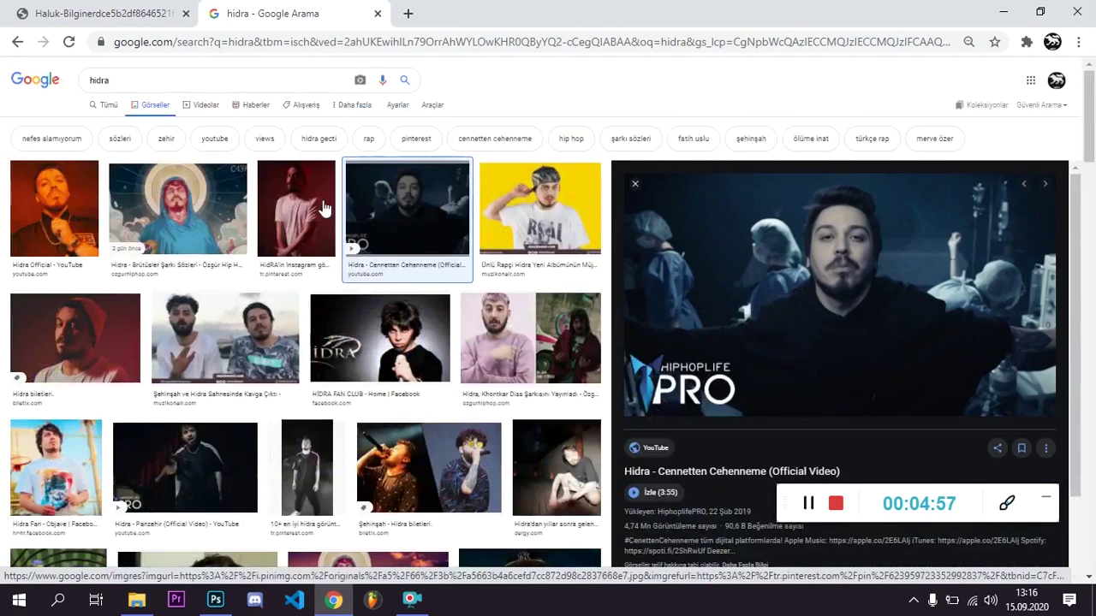
left_click(317, 214)
Step: Copy the preview image with Resim Kopyala and return to Photoshop
scroll(831, 371, "down", 2)
scroll(829, 247, "down", 4)
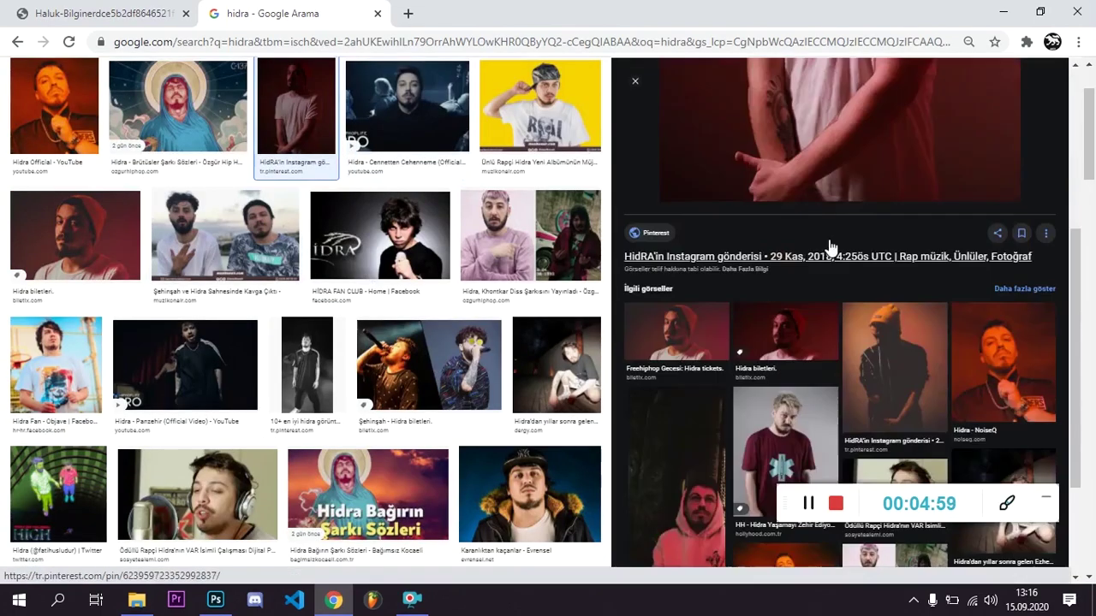
right_click(794, 77)
left_click(878, 238)
key("alt+Tab")
left_click(224, 599)
Step: Paste the red portrait as Katman 2 and scale it to about 57% in the centre strip
key("ctrl+v")
key("ctrl+t")
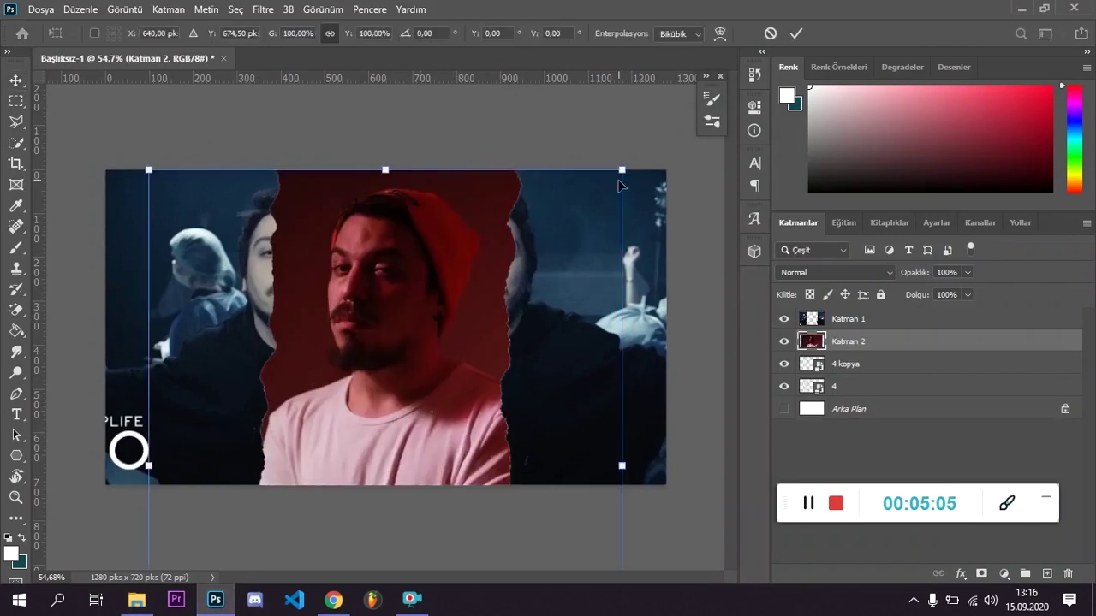
left_click_drag(623, 169, 507, 310)
left_click_drag(368, 438, 403, 315)
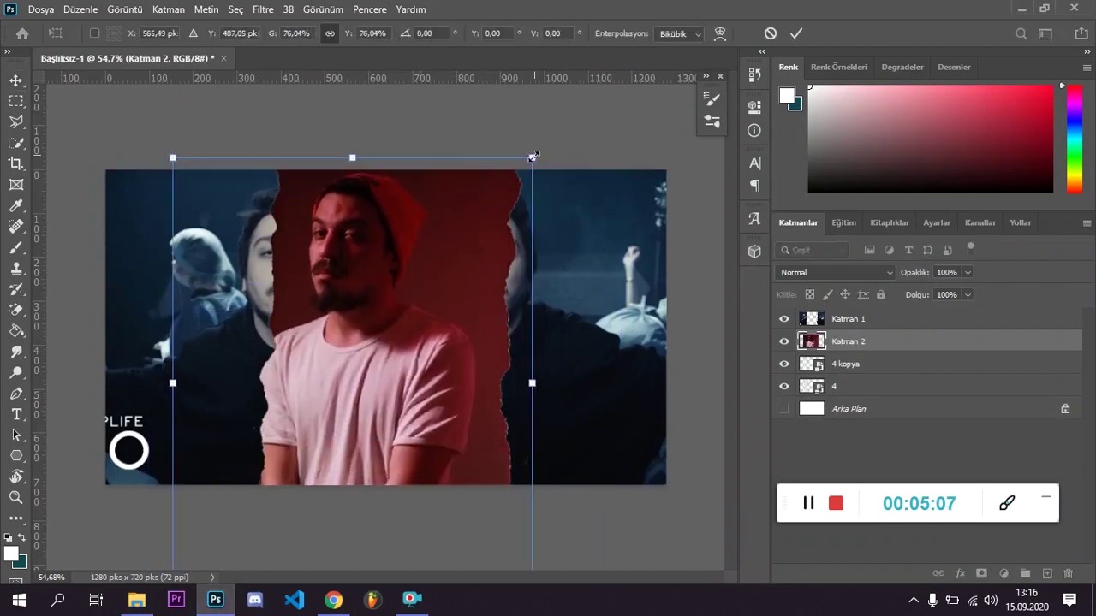
left_click_drag(534, 183, 447, 298)
mouse_move(416, 237)
left_mouse_down()
mouse_move(400, 272)
mouse_move(419, 254)
mouse_move(410, 255)
left_mouse_up()
left_click(16, 80)
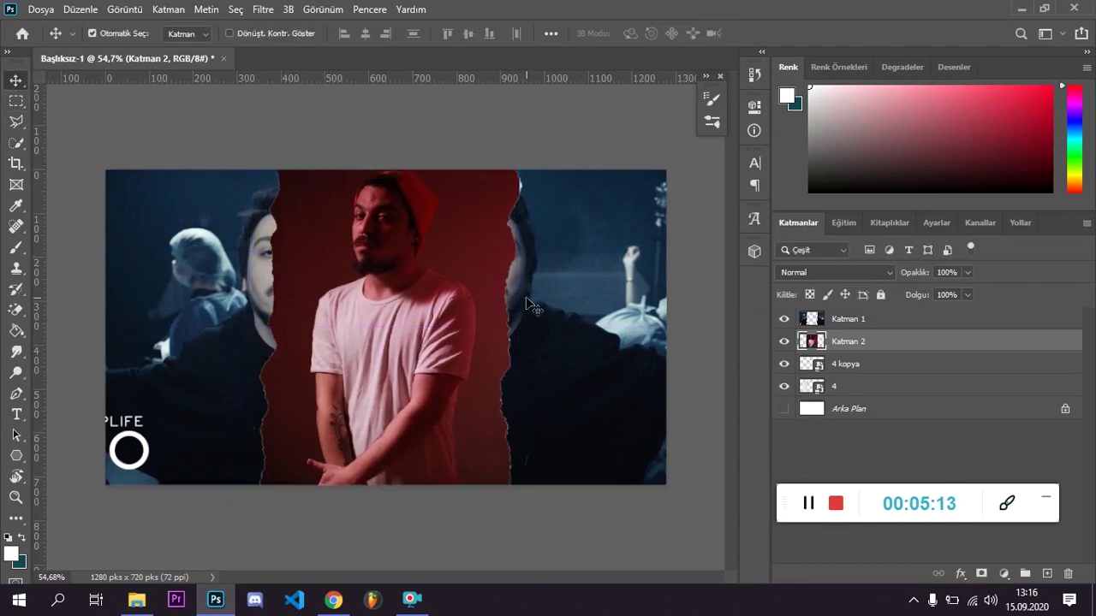
Step: Drag Katman 2 beneath the torn-paper layers and select '4 kopya'
left_click_drag(845, 343, 845, 392)
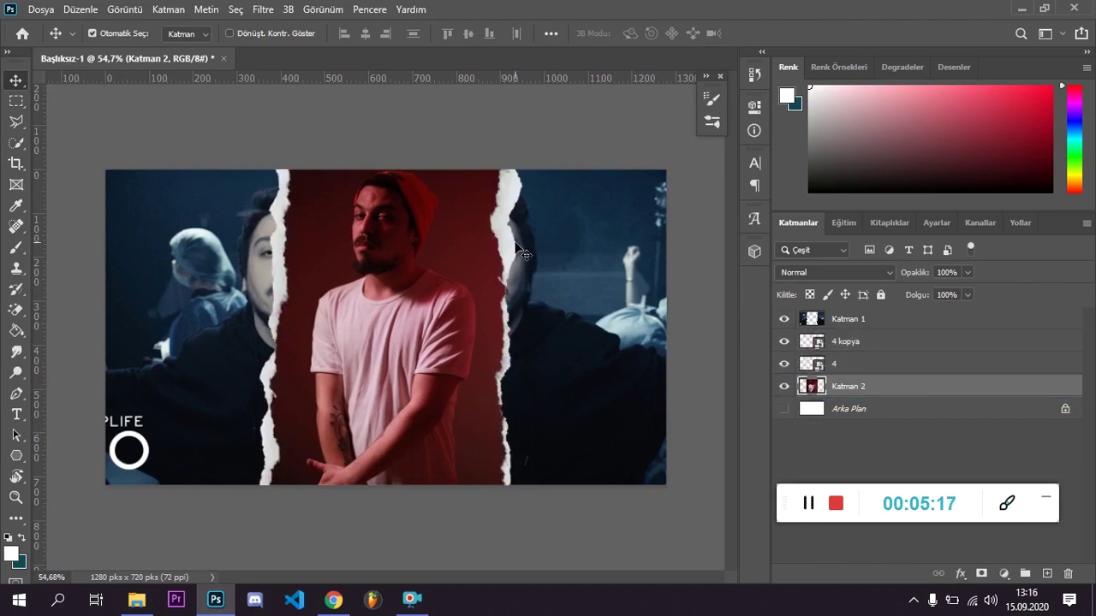
scroll(488, 261, "up", 5)
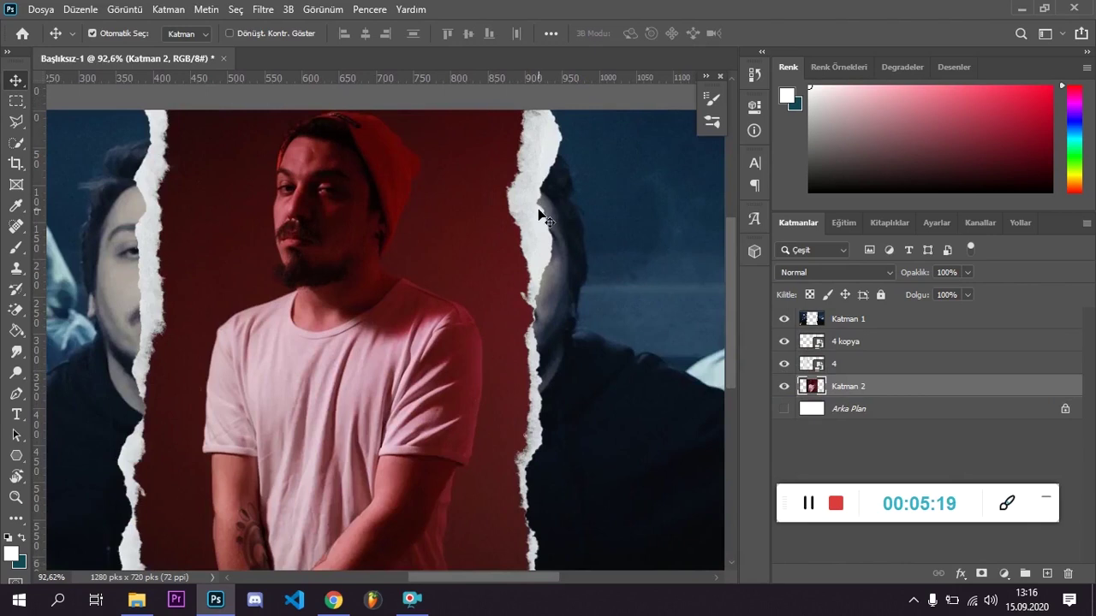
left_click(838, 344)
key("ctrl+0")
Step: Rotate the '4 kopya' strip to -88°
key("ctrl+t")
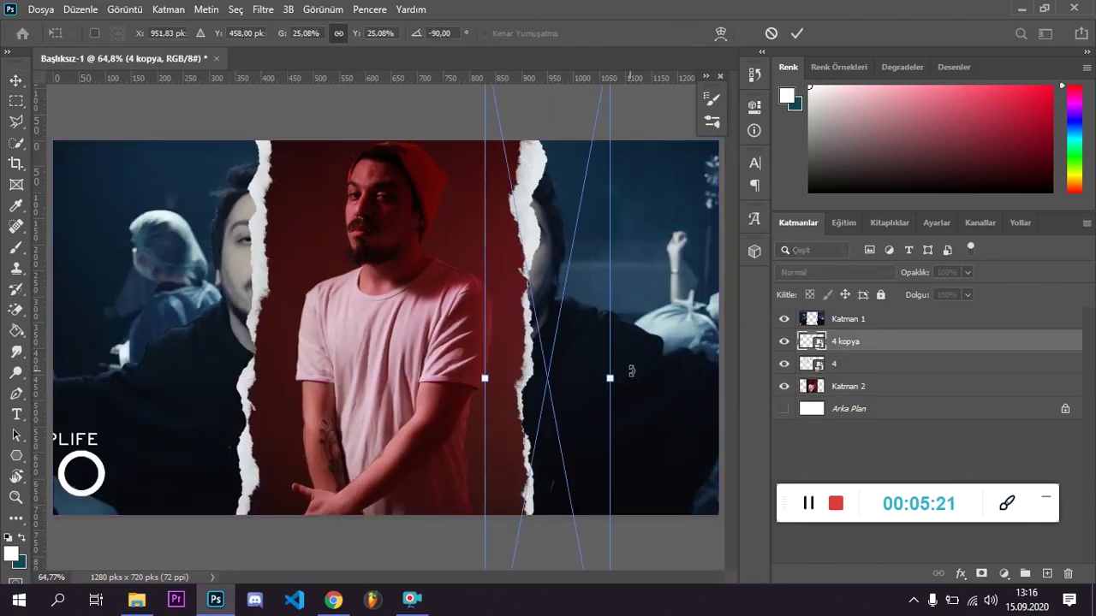
left_click_drag(638, 380, 640, 381)
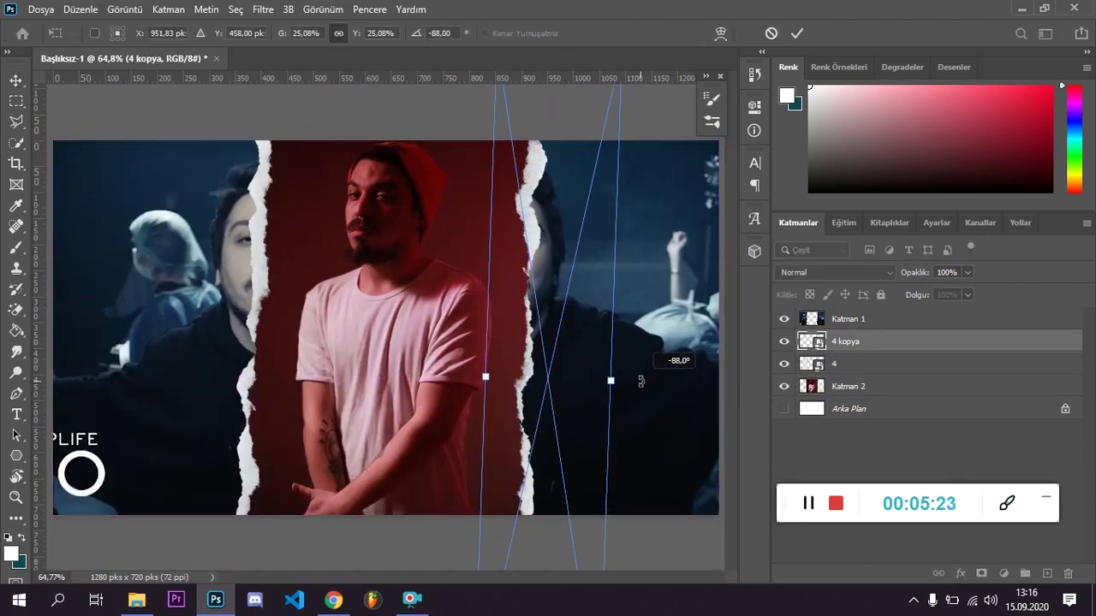
key("Return")
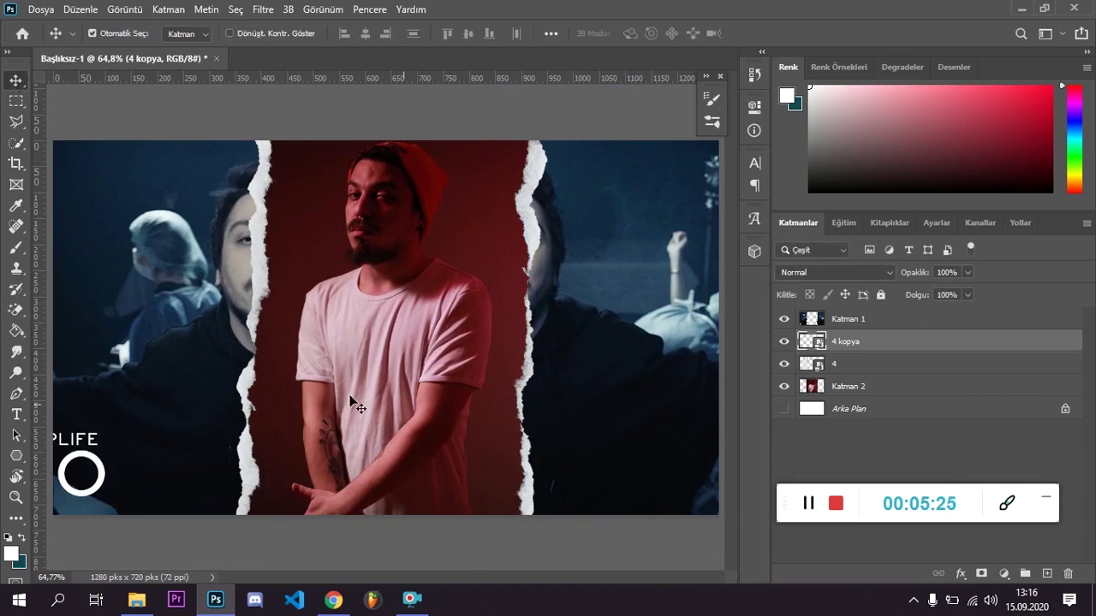
scroll(242, 365, "up", 1)
scroll(243, 366, "down", 2)
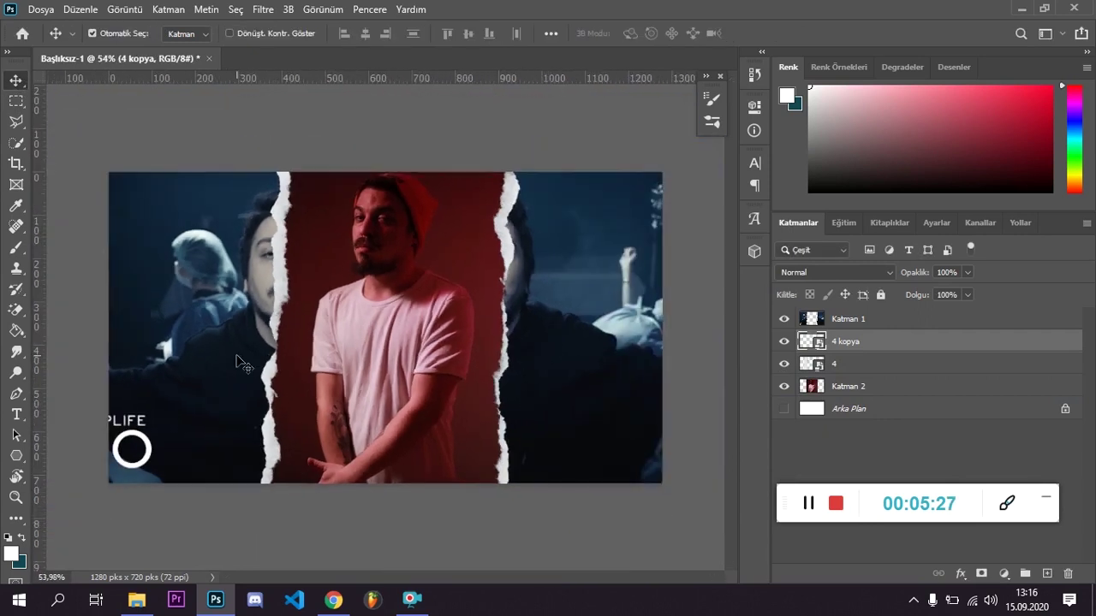
Step: Rotate strip '4' to about 94° and nudge it right against the portrait
left_click(853, 367)
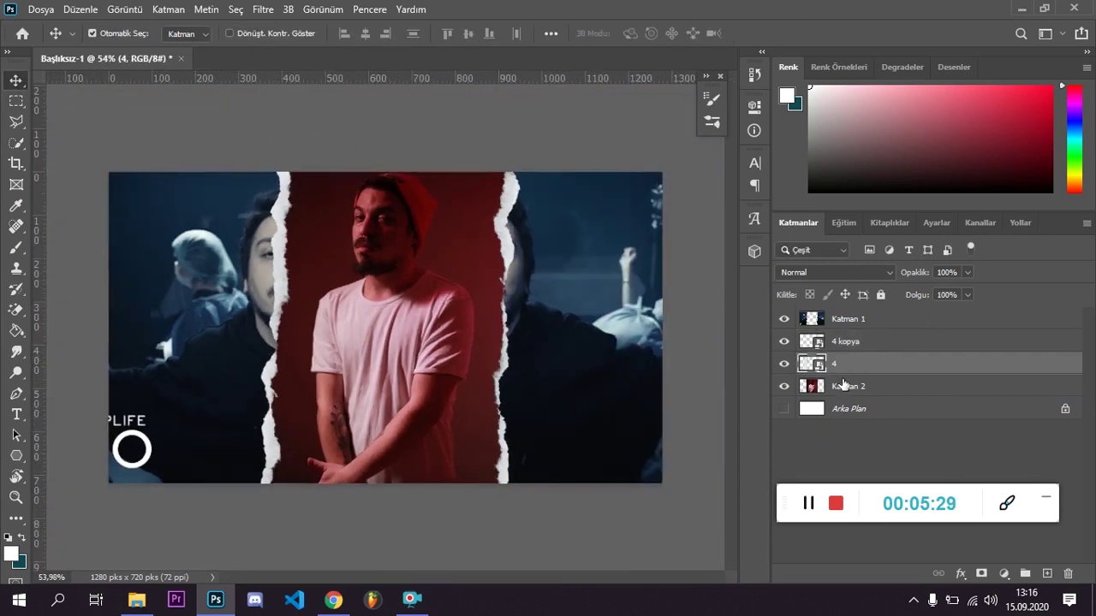
key("ctrl+t")
left_click_drag(343, 304, 288, 290)
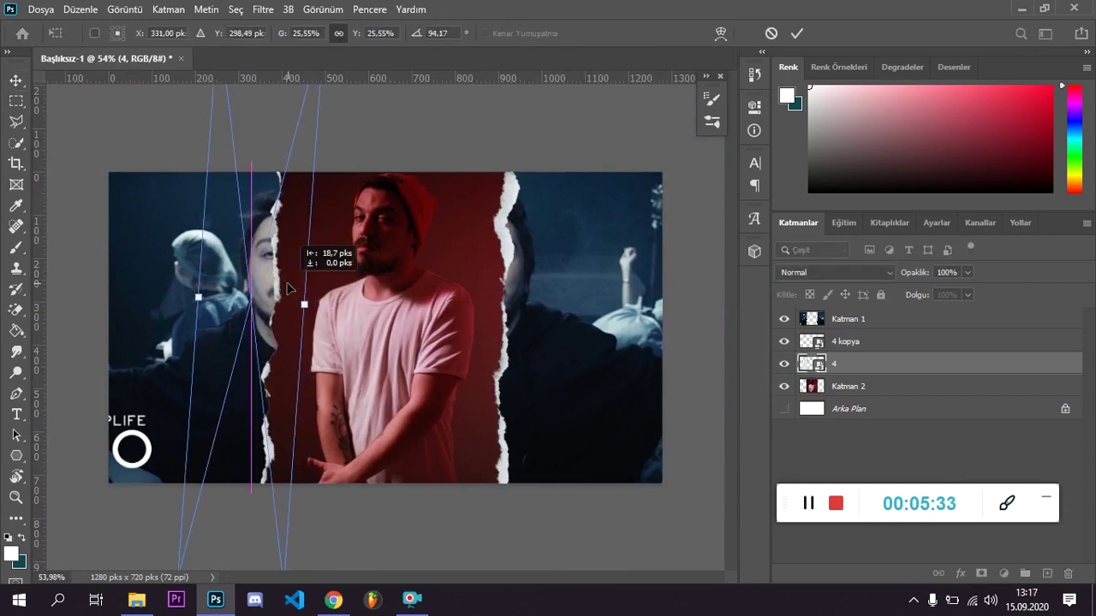
left_click_drag(288, 288, 290, 289)
key("Right")
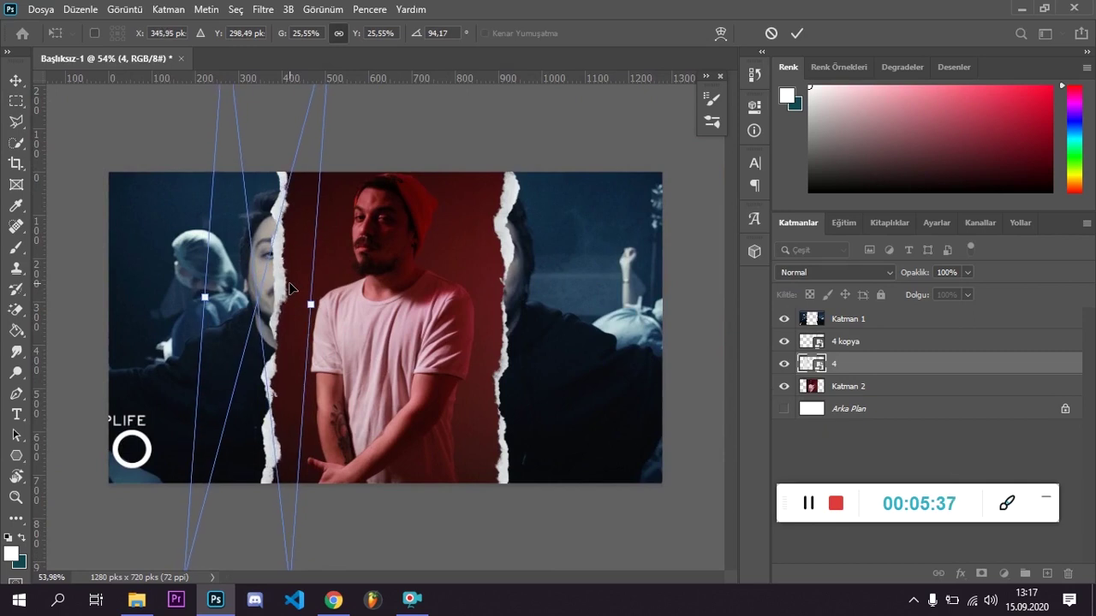
left_click(15, 81)
Step: Switch to the Textures folder in File Explorer and select the crumpled paper texture
scroll(307, 325, "down", 3)
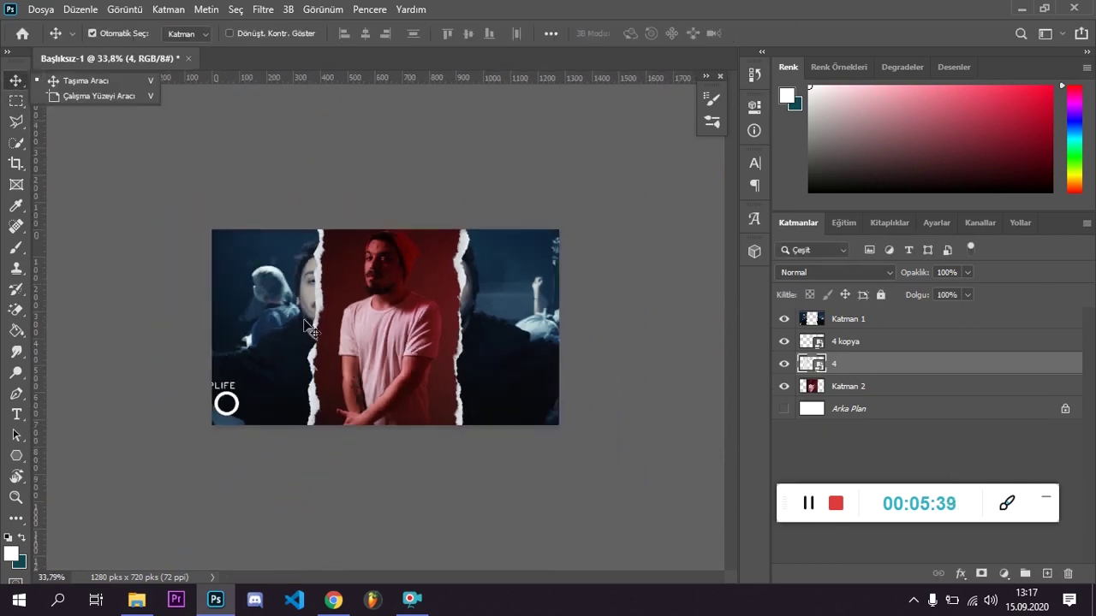
scroll(306, 326, "up", 2)
scroll(310, 328, "up", 1)
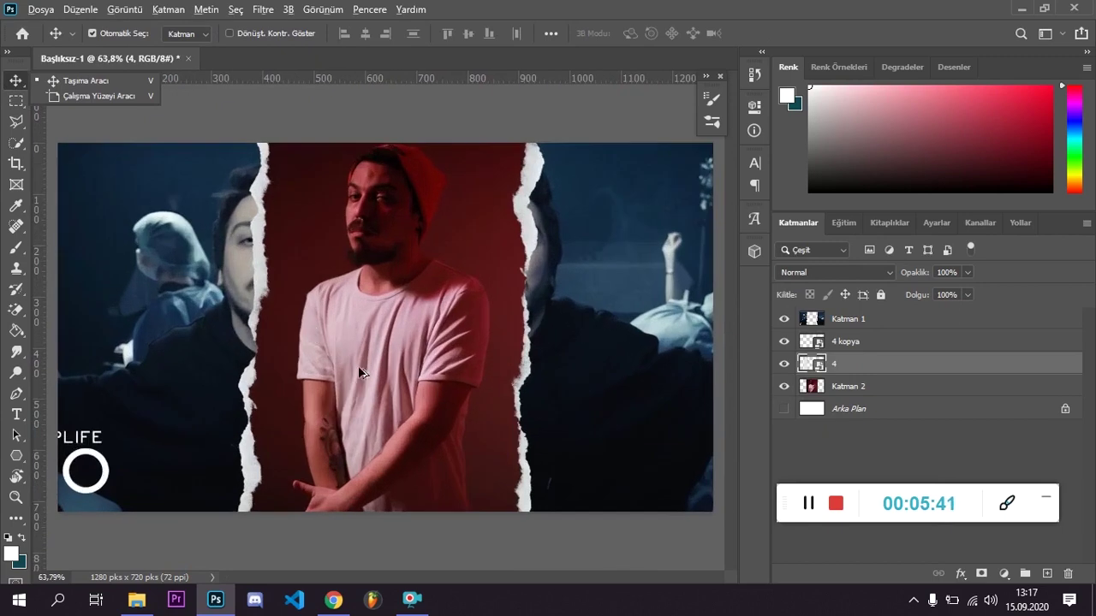
key("alt+Tab")
left_click(607, 244)
Step: Drag 03.png into Photoshop, which opens it as a separate document, then close it
left_click_drag(608, 244, 847, 363)
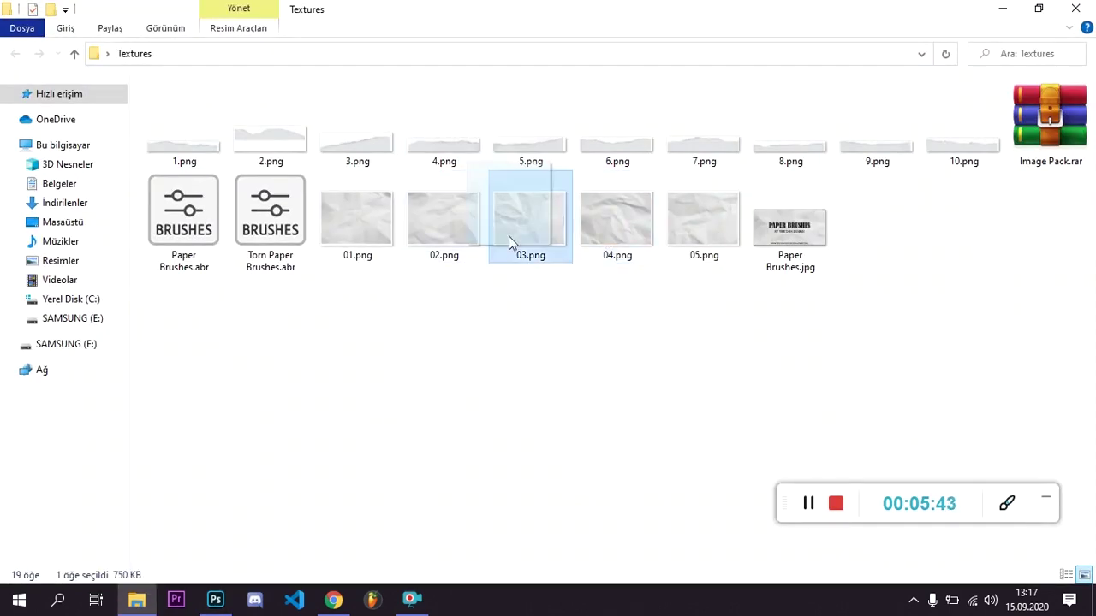
key("alt+Tab")
left_click_drag(849, 319, 847, 321)
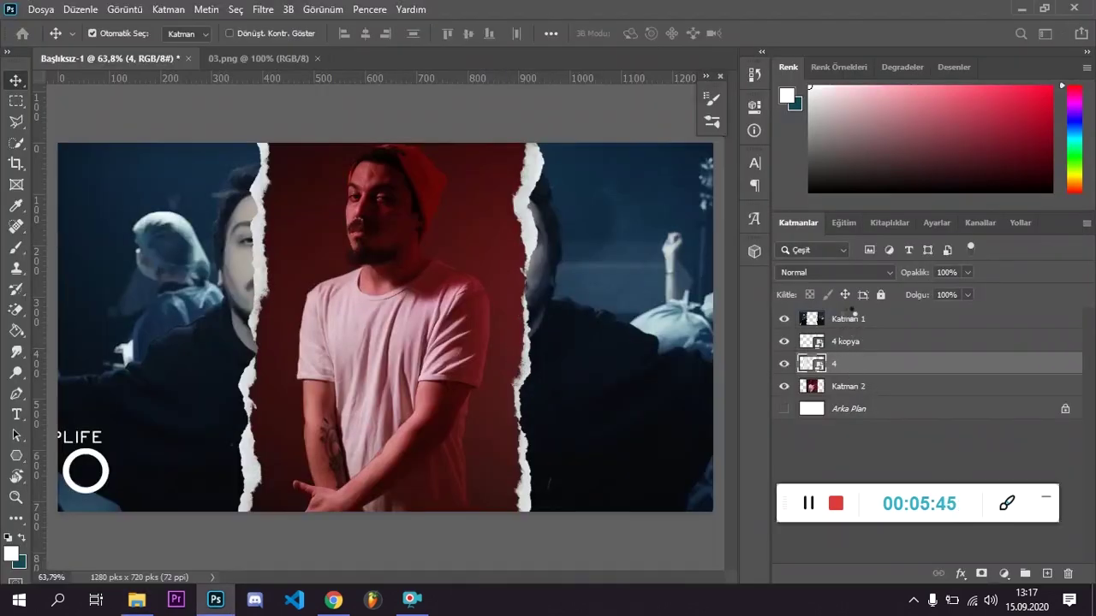
left_click(313, 58)
Step: Select Katman 1 and drop 03.png onto the collage canvas
key("alt+Tab")
key("alt+Tab")
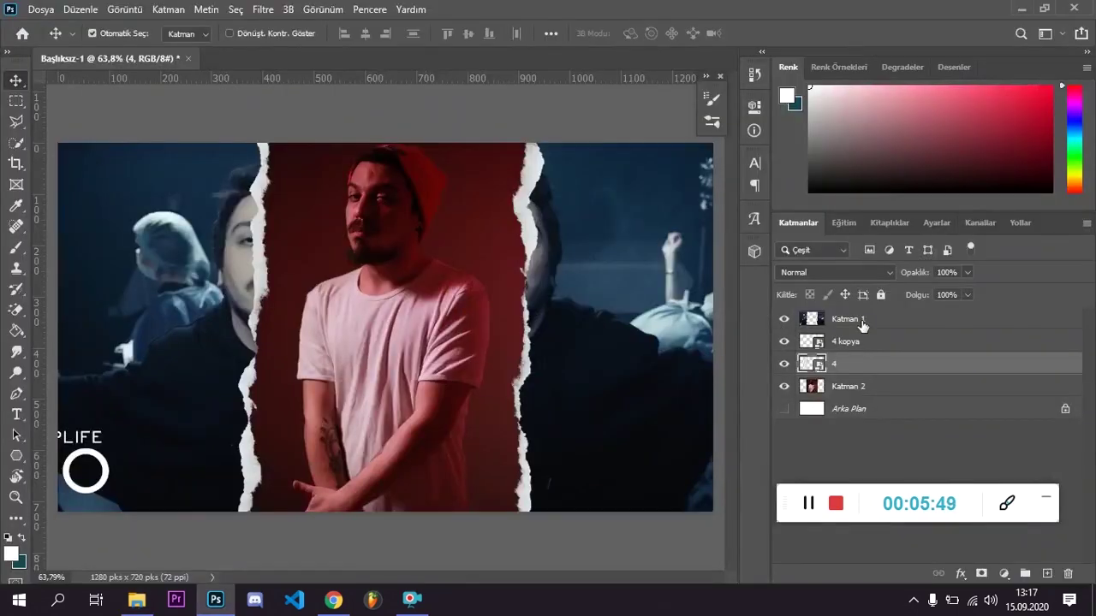
left_click(862, 323)
key("alt+Tab")
key("alt+Tab")
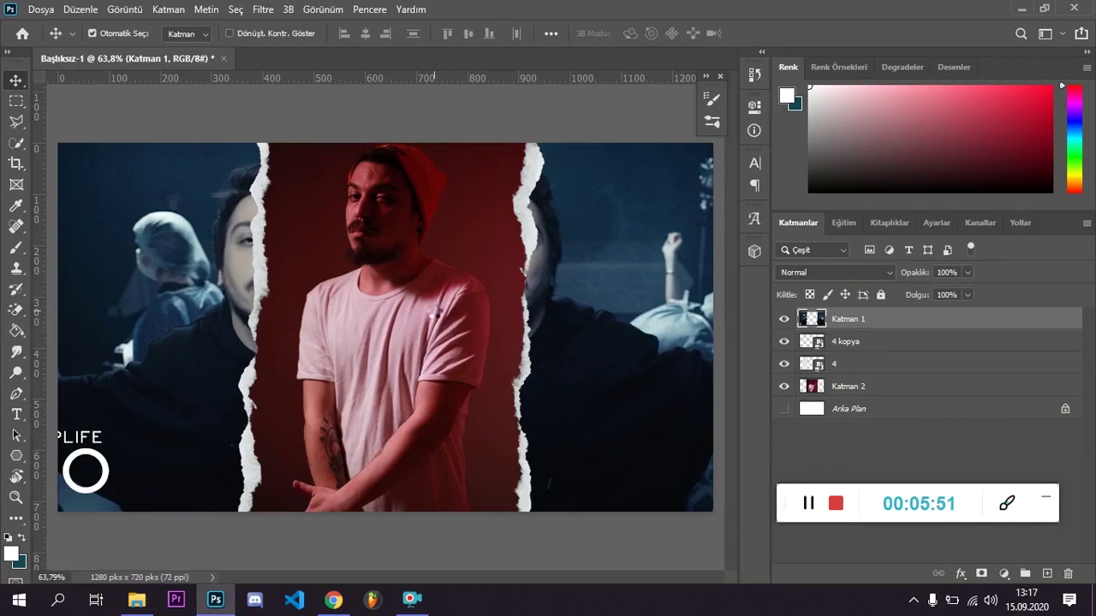
left_click_drag(433, 309, 434, 310)
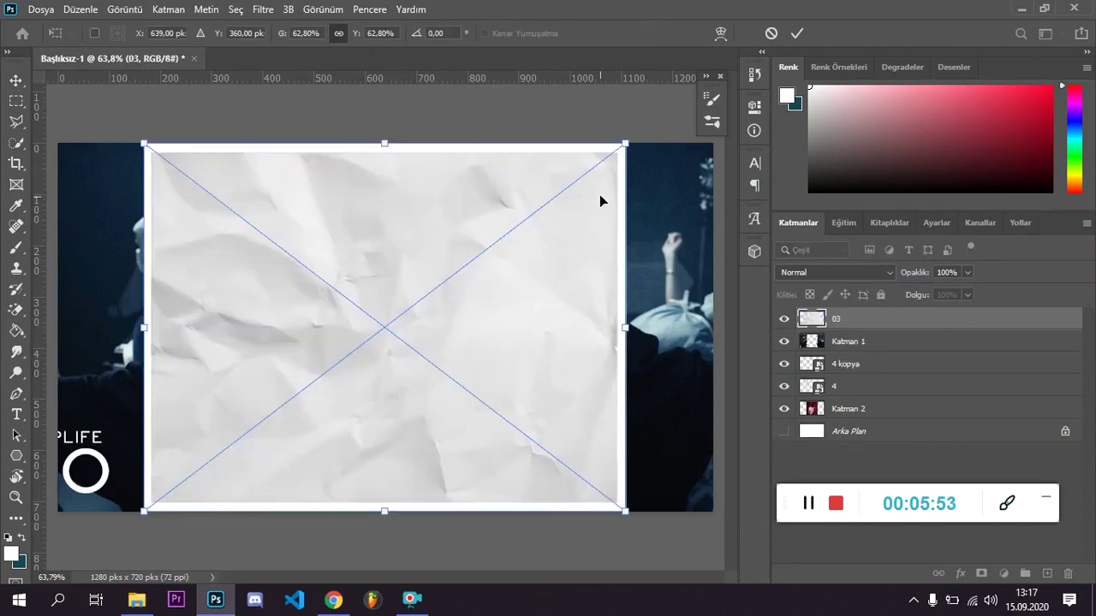
Step: Commit the 03 texture and set its blend mode to Kaplama (Overlay)
key("Return")
key("ctrl+minus")
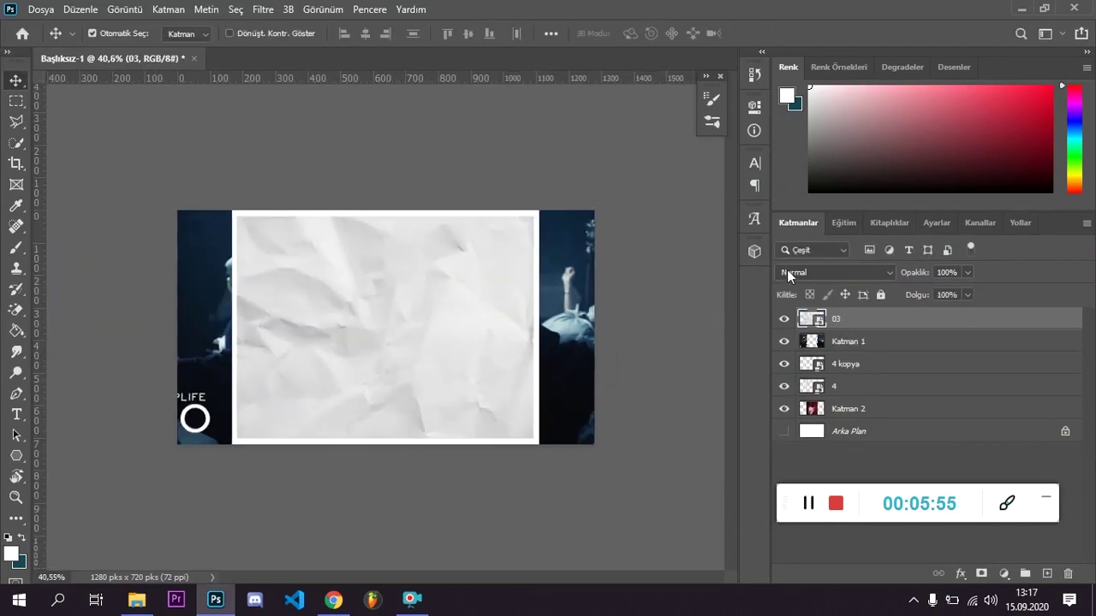
left_click(786, 272)
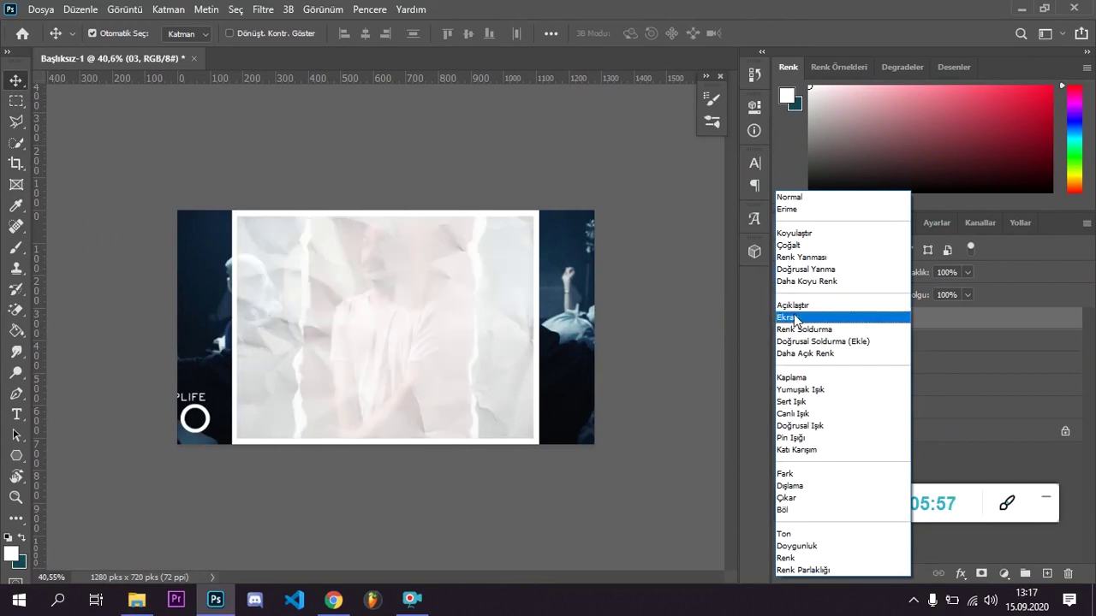
left_click(805, 385)
Step: Move 03 above Katman 2, clip it to the portrait, and Alt-drag a copy to the top
left_click_drag(848, 334, 835, 416)
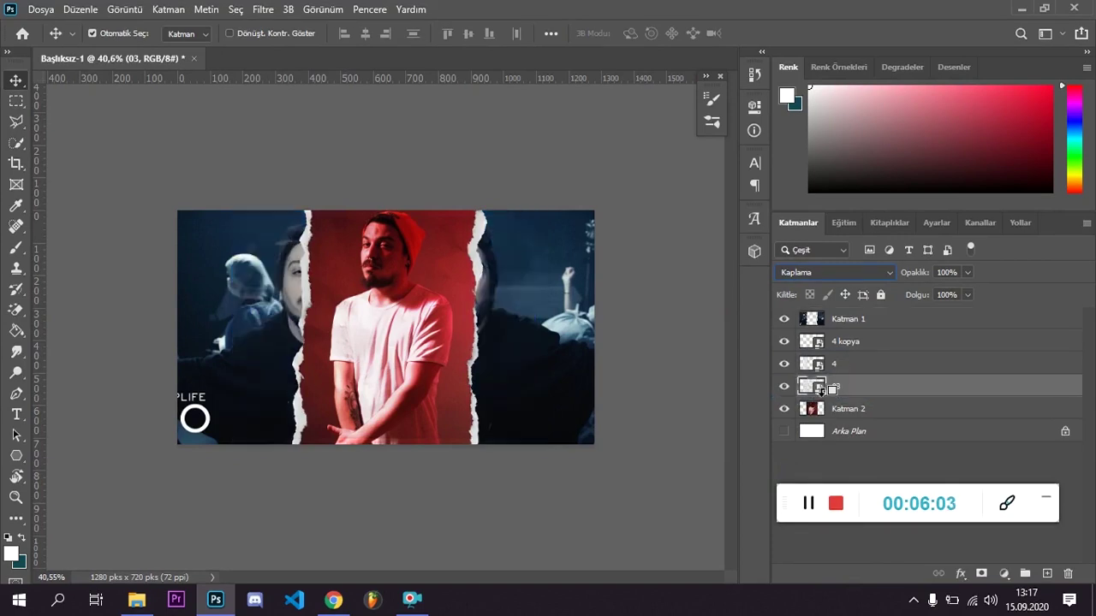
left_click(822, 390, "alt")
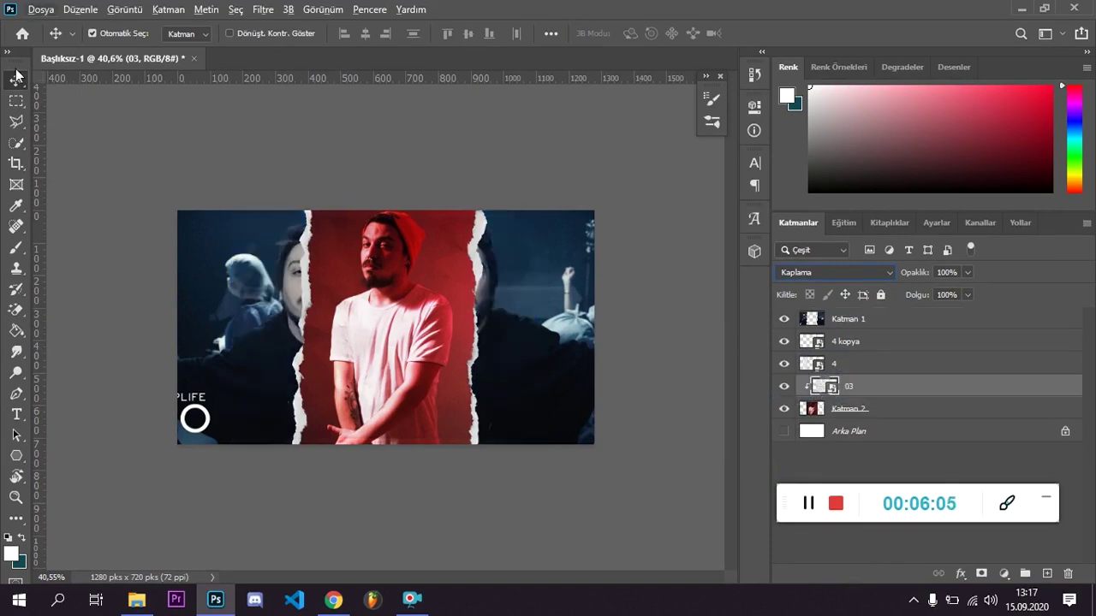
left_click(288, 180)
scroll(289, 182, "up", 2)
scroll(291, 221, "up", 1)
scroll(292, 222, "down", 2)
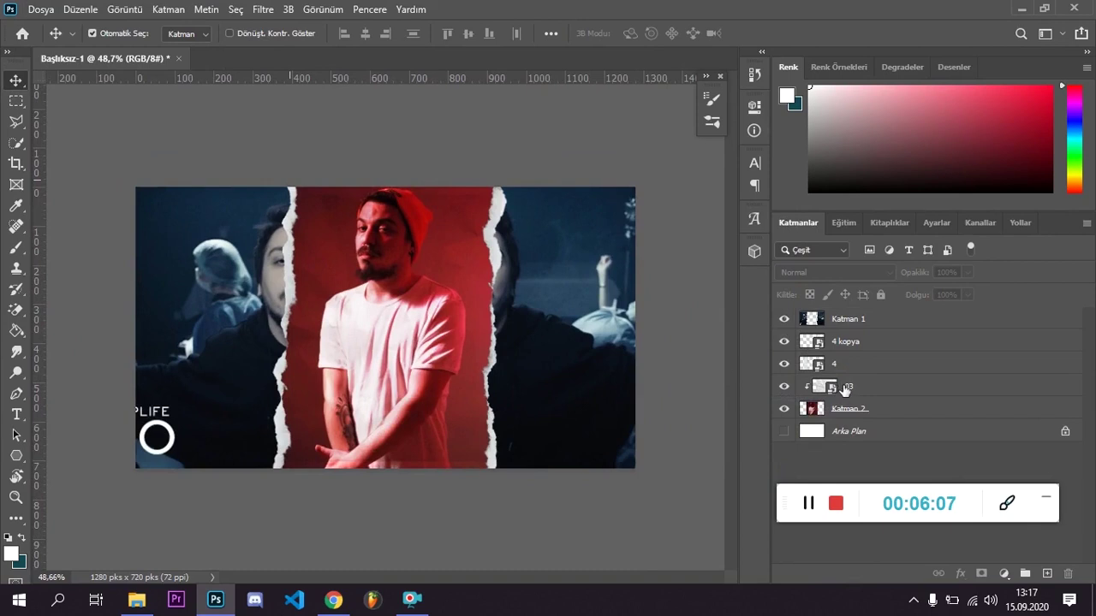
left_click_drag(845, 389, 865, 317, "alt")
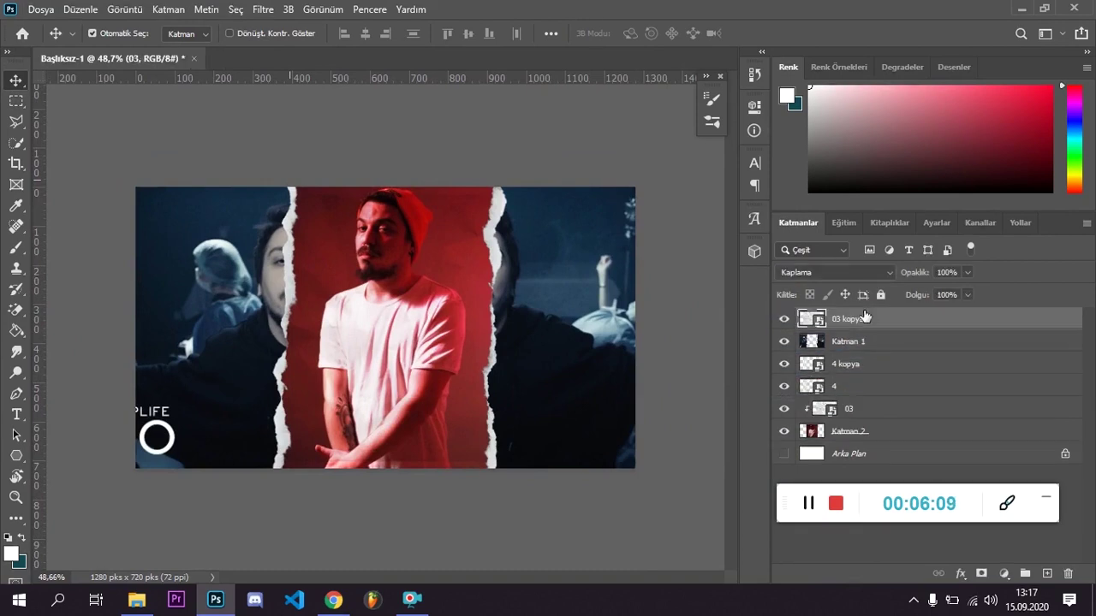
Step: Clip '03 kopya' to Katman 1 and enlarge it to cover the canvas
left_click(832, 330, "alt")
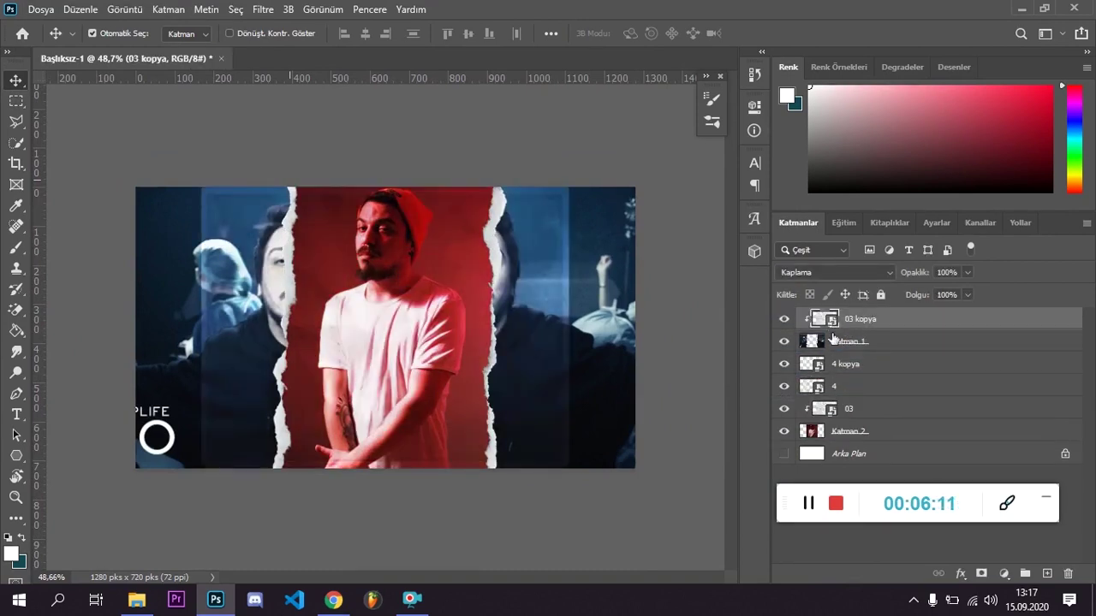
key("ctrl+t")
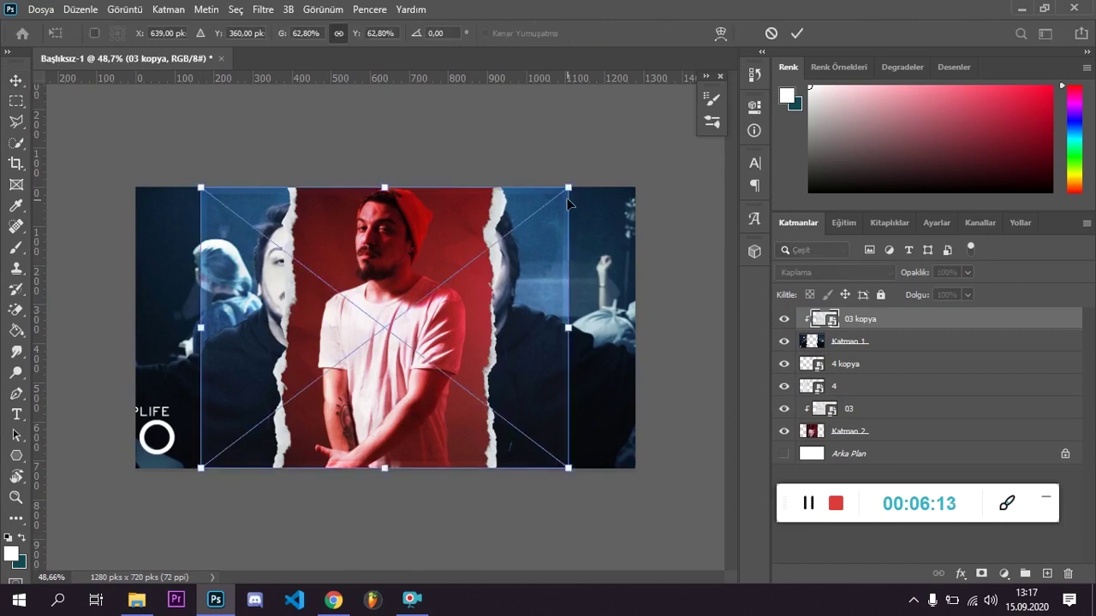
left_click_drag(528, 249, 428, 272)
left_click_drag(570, 134, 679, 51)
left_click(15, 80)
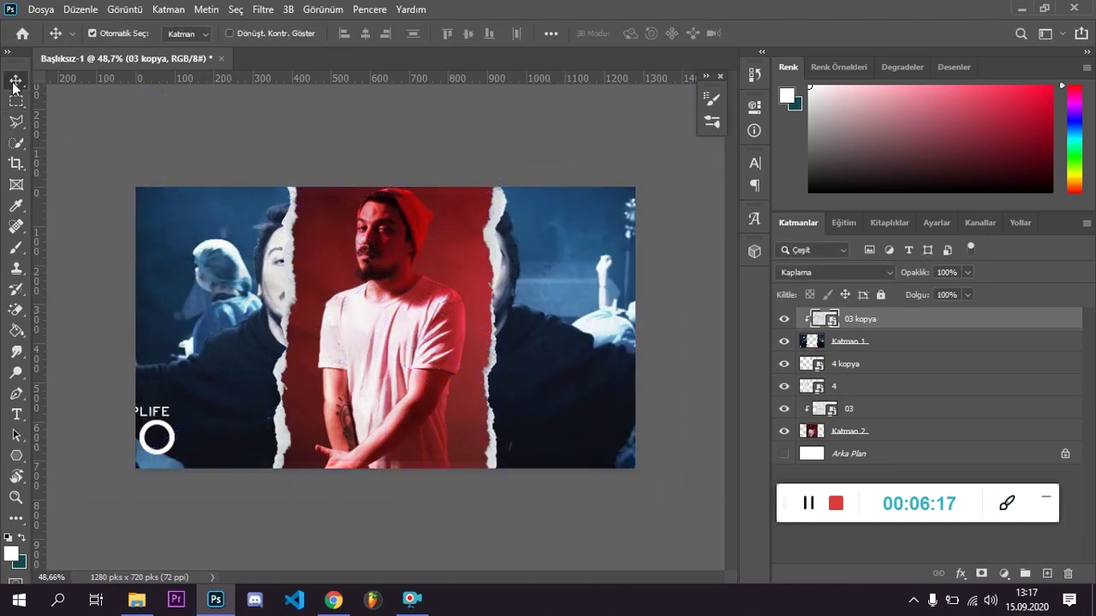
Step: Start a transform on the red strip layer, then cancel it
scroll(390, 338, "up", 3)
scroll(387, 342, "up", 3)
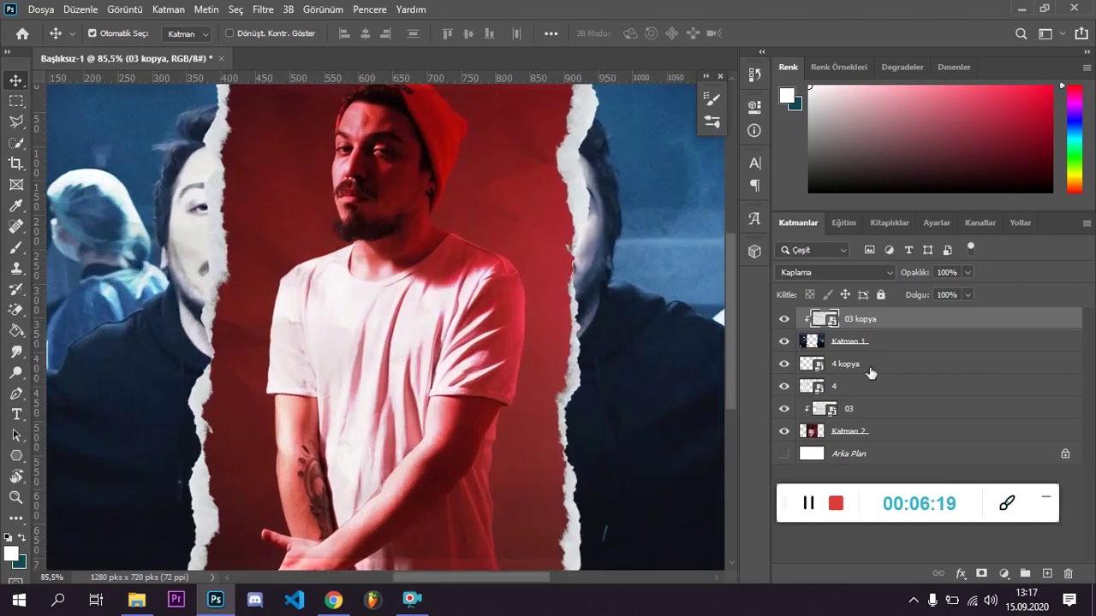
scroll(473, 283, "down", 2)
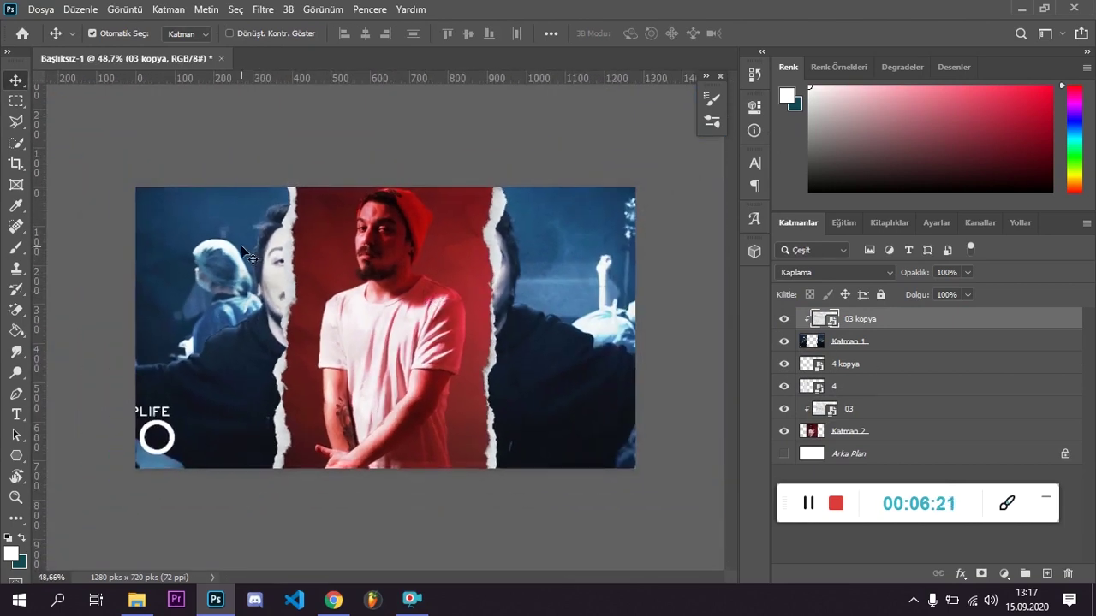
scroll(549, 375, "up", 1)
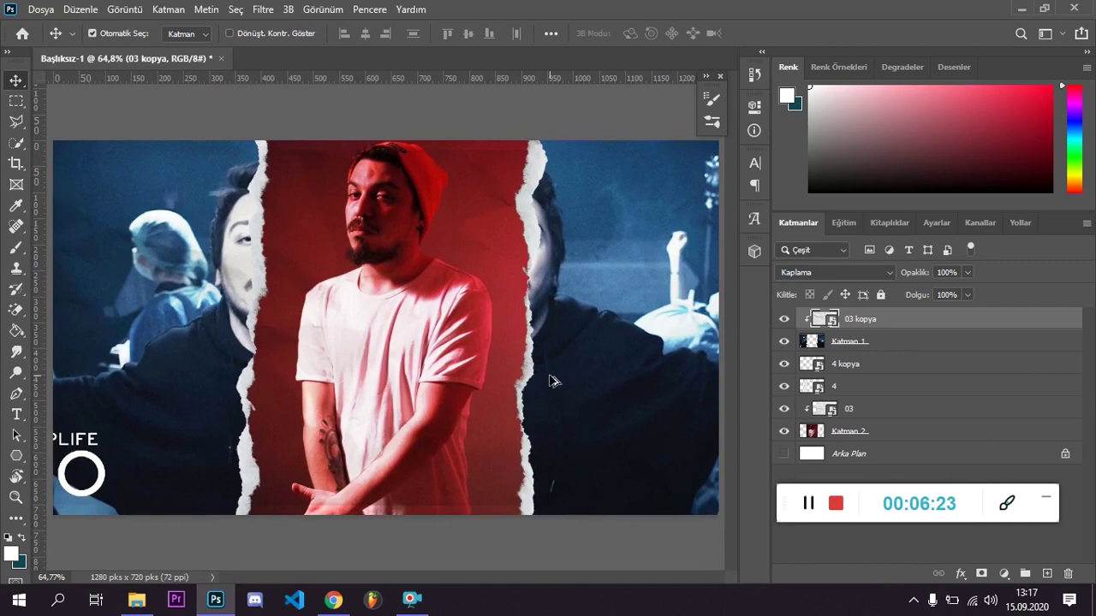
left_click(862, 433)
key("ctrl+t")
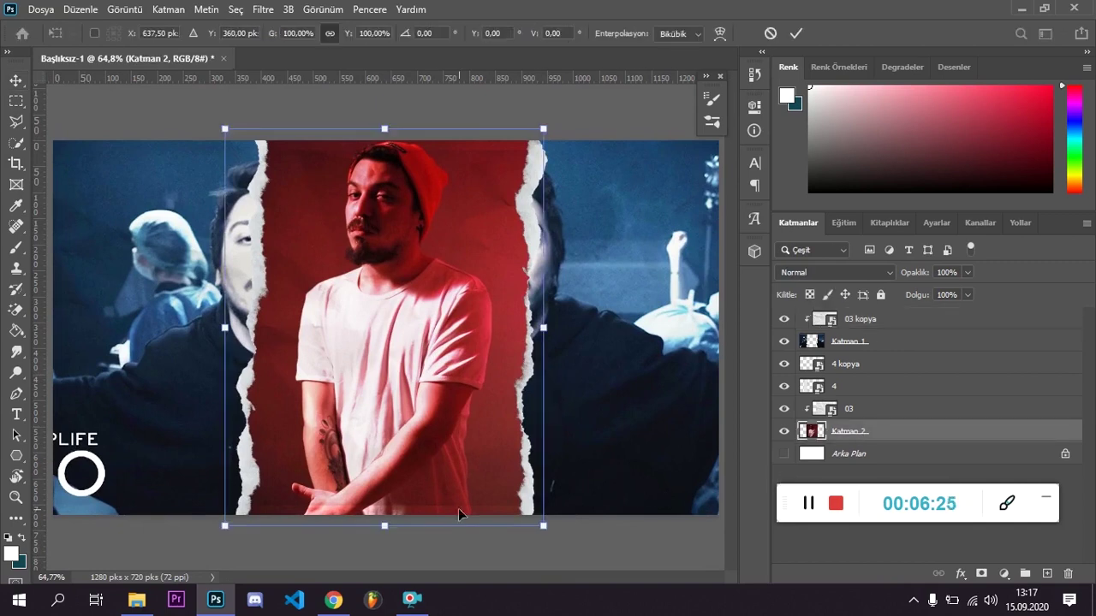
key("alt+shift+o")
Step: Centre layer 03 at X 640 / Y 360 and enlarge it to cover the whole collage
left_click(860, 409)
key("ctrl+t")
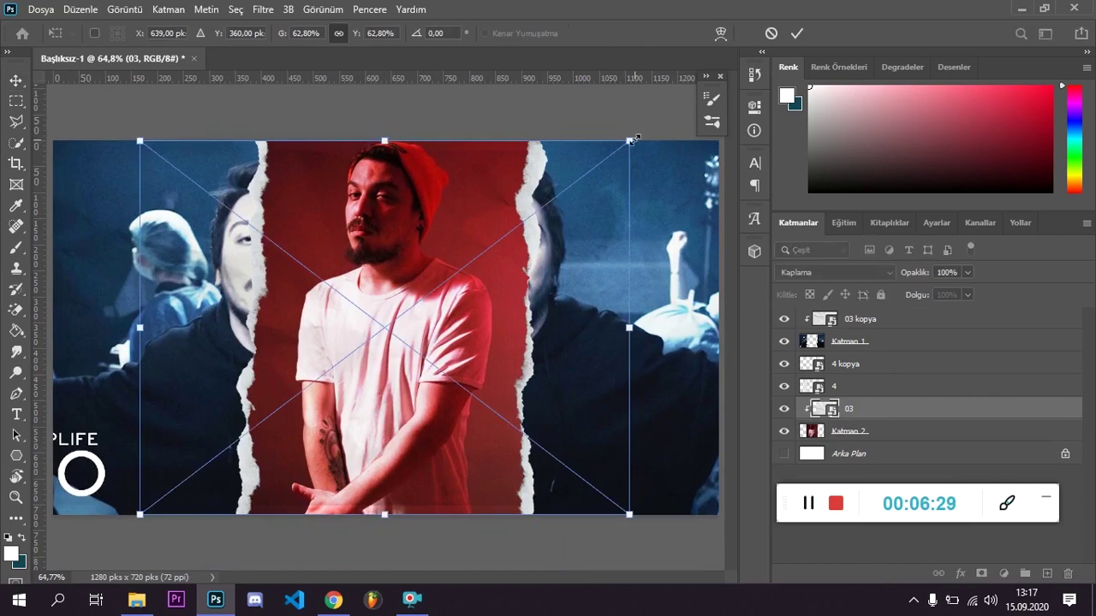
left_click_drag(568, 165, 556, 180)
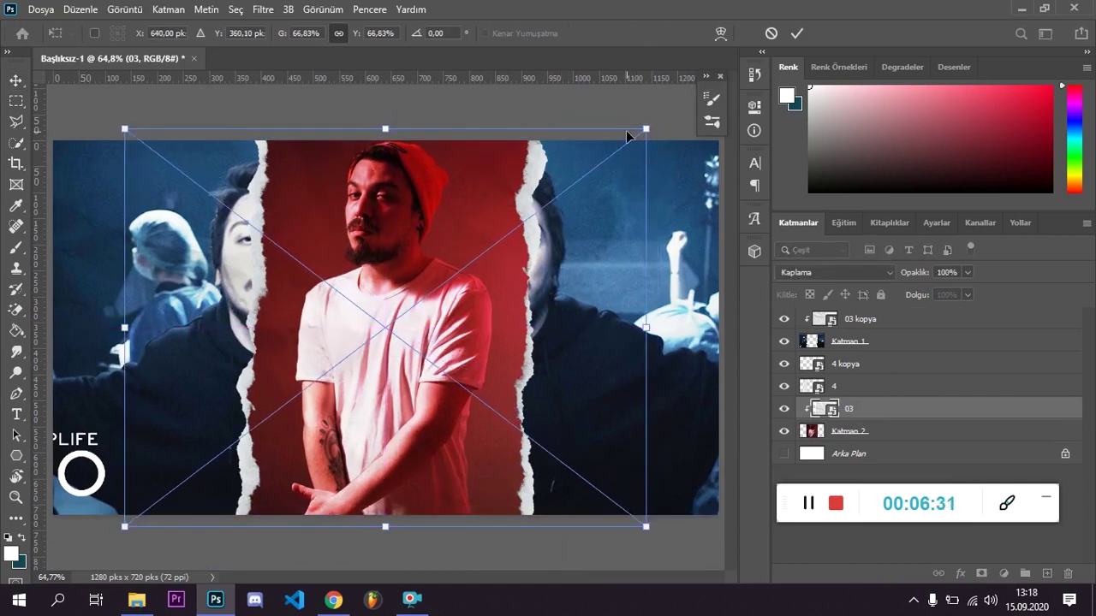
left_click_drag(651, 131, 661, 125)
left_click(13, 81)
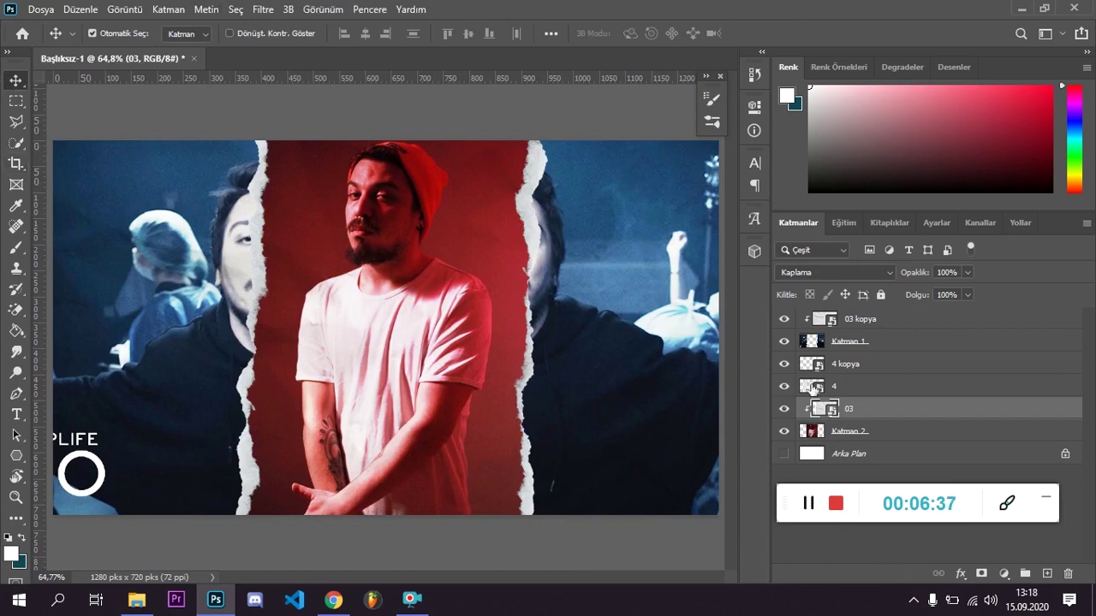
scroll(257, 351, "down", 2)
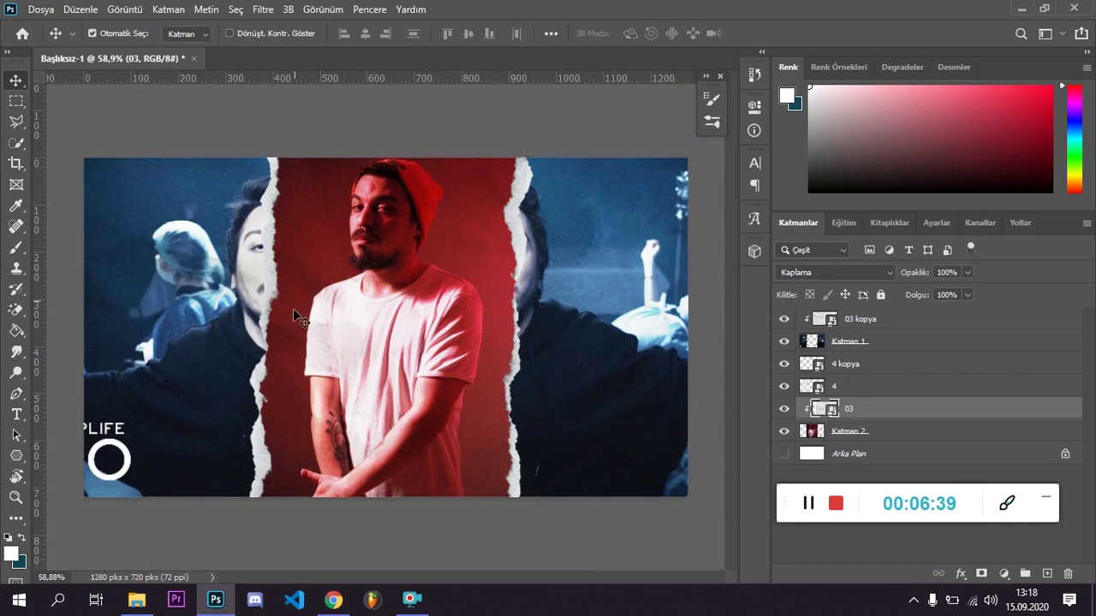
scroll(292, 310, "down", 2)
scroll(171, 360, "up", 3)
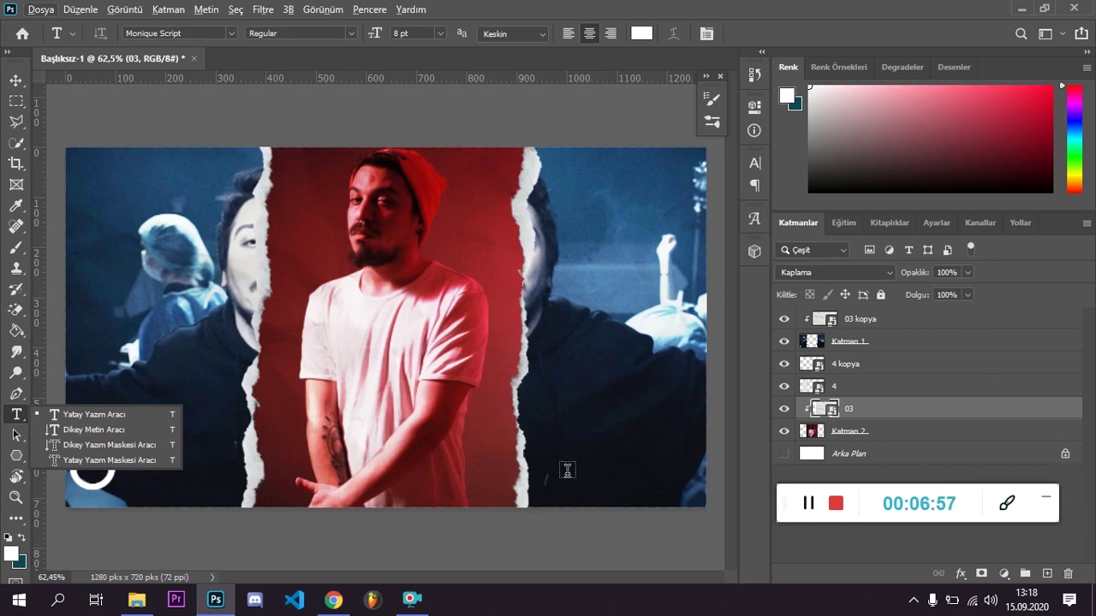
Step: Type the white Monique Script signature 'hkey' on the right photo
left_click(558, 460)
left_click(557, 463)
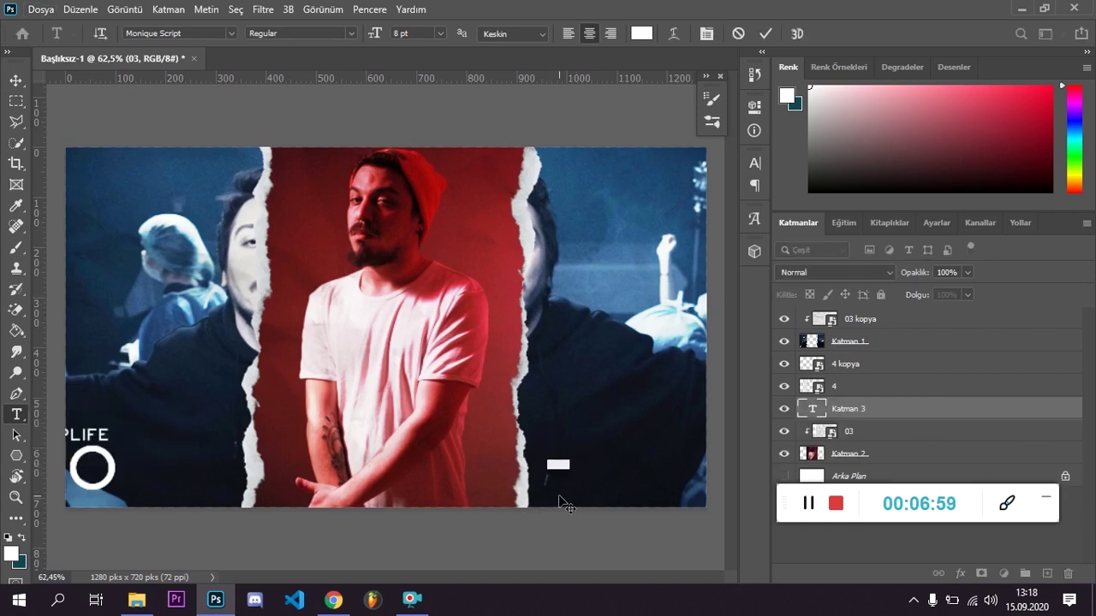
key("BackSpace")
type("hkey")
left_click(15, 78)
Step: Scale the hkey text up and move its layer to the top of the stack
key("ctrl+t")
left_click_drag(561, 462, 665, 397)
key("ctrl+z")
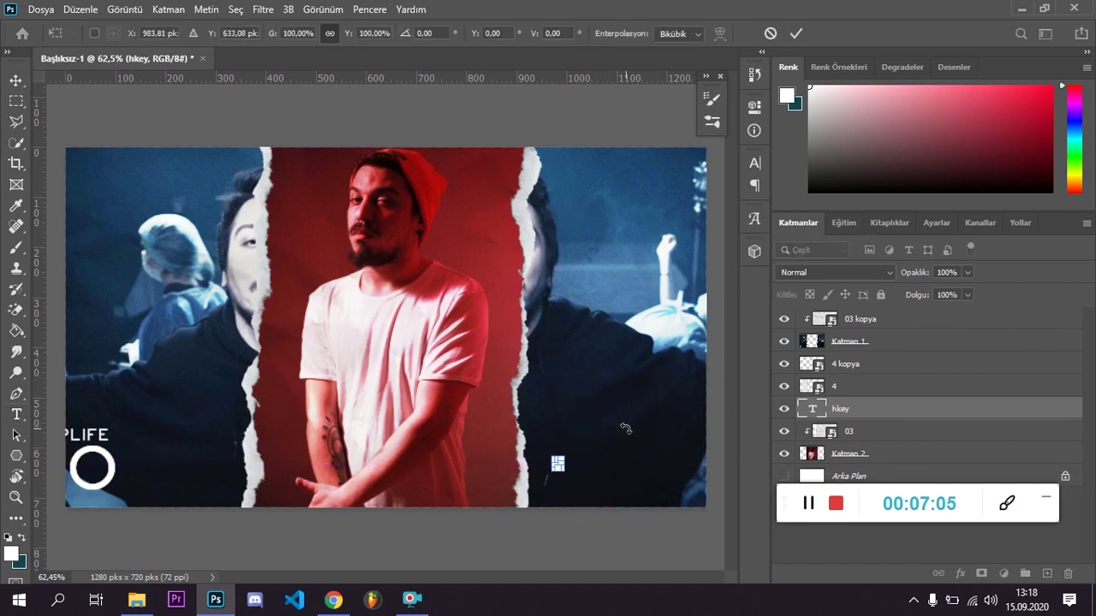
left_click_drag(565, 458, 631, 385)
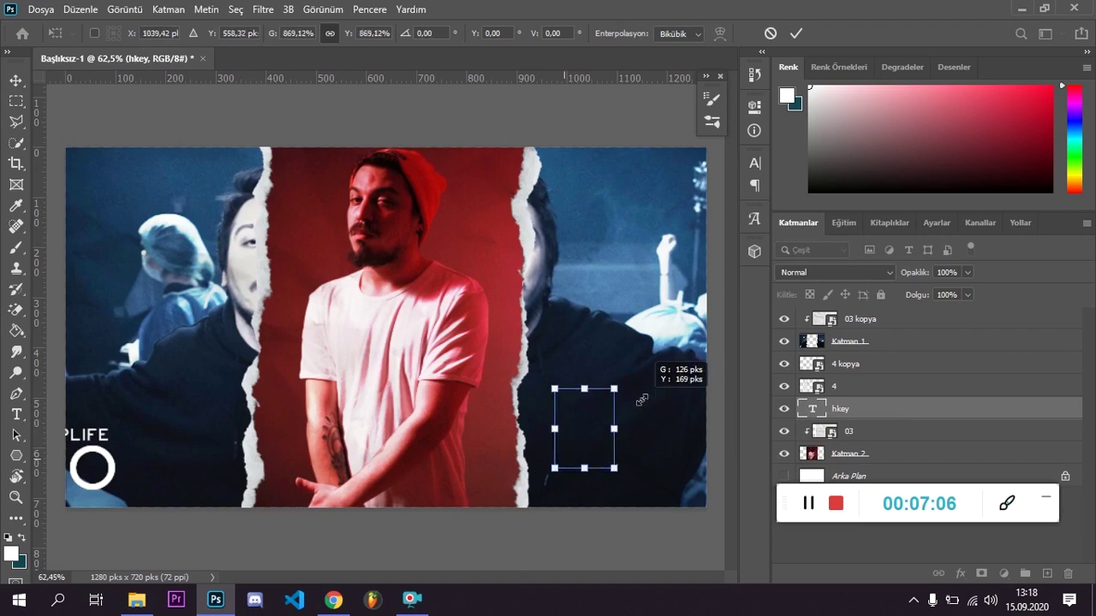
left_click(16, 79)
left_click_drag(880, 409, 874, 315)
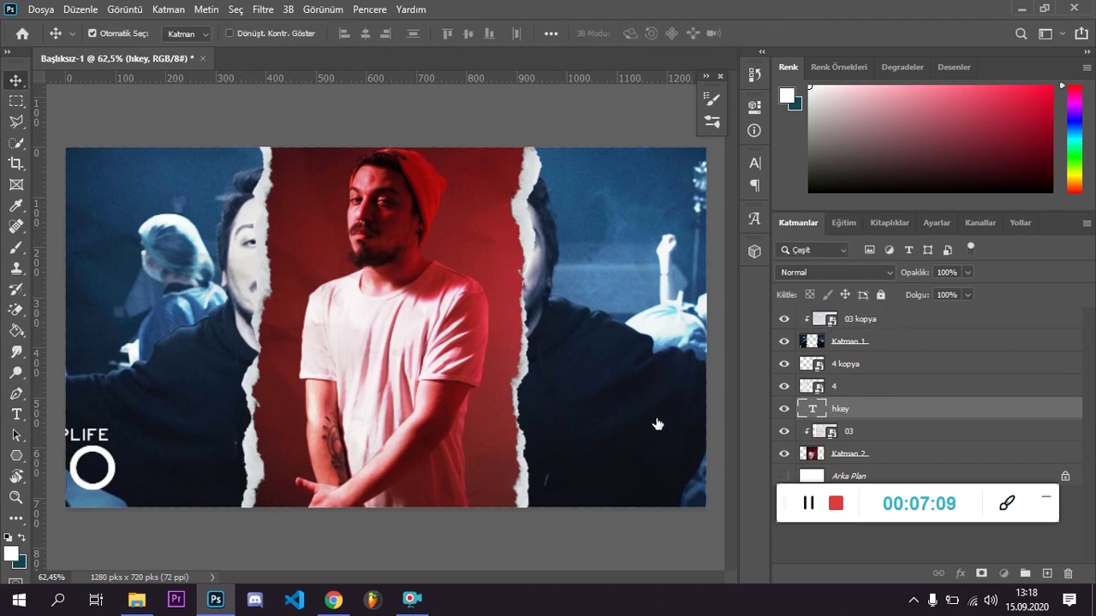
Step: Slightly shrink the hkey signature and fit it into the bottom-right corner
left_click_drag(584, 445, 672, 475)
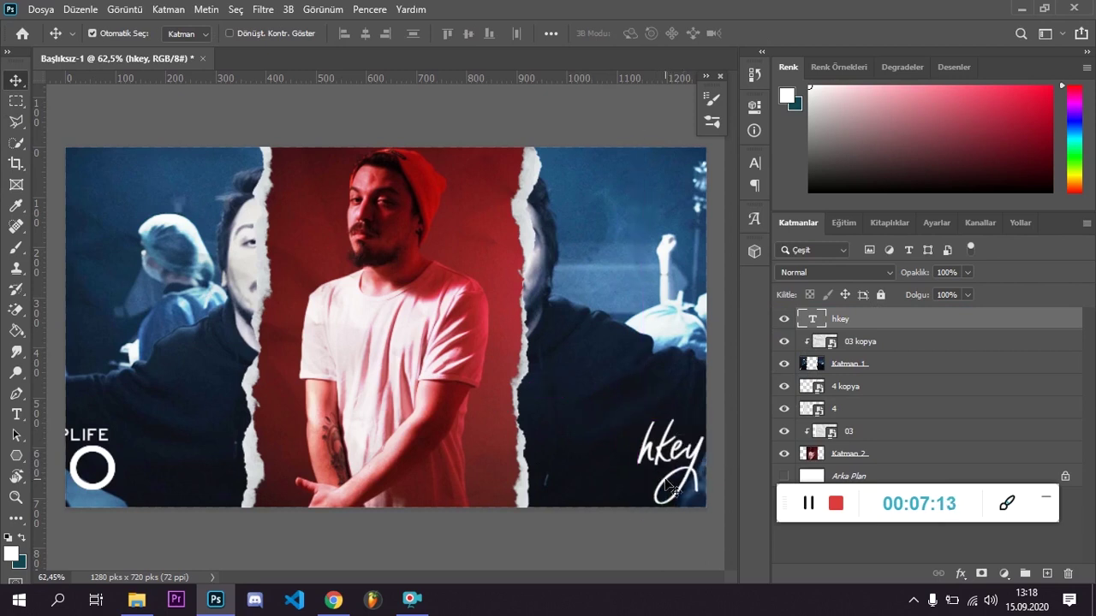
key("ctrl+t")
left_click_drag(704, 419, 695, 429)
left_click_drag(668, 470, 675, 472)
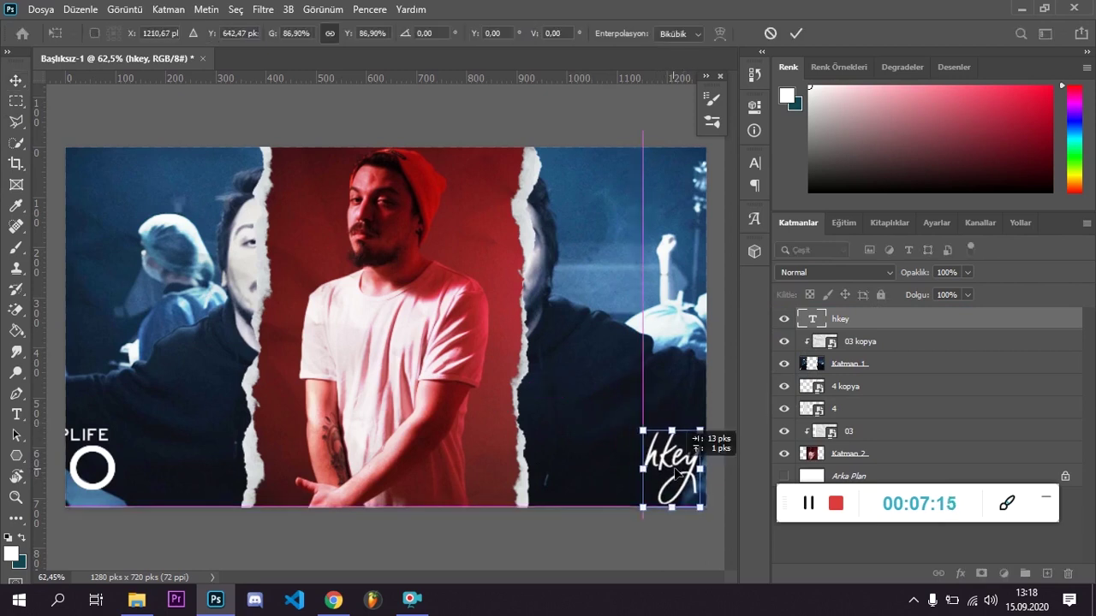
key("Return")
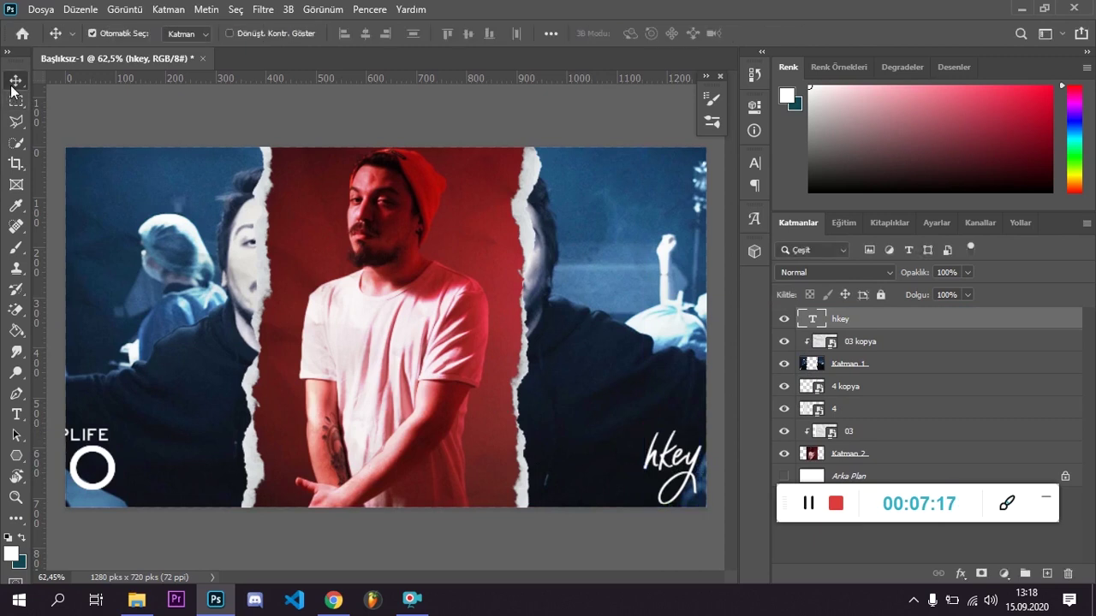
scroll(384, 328, "down", 2)
scroll(452, 469, "up", 1)
key("Left")
key("Left")
key("Left")
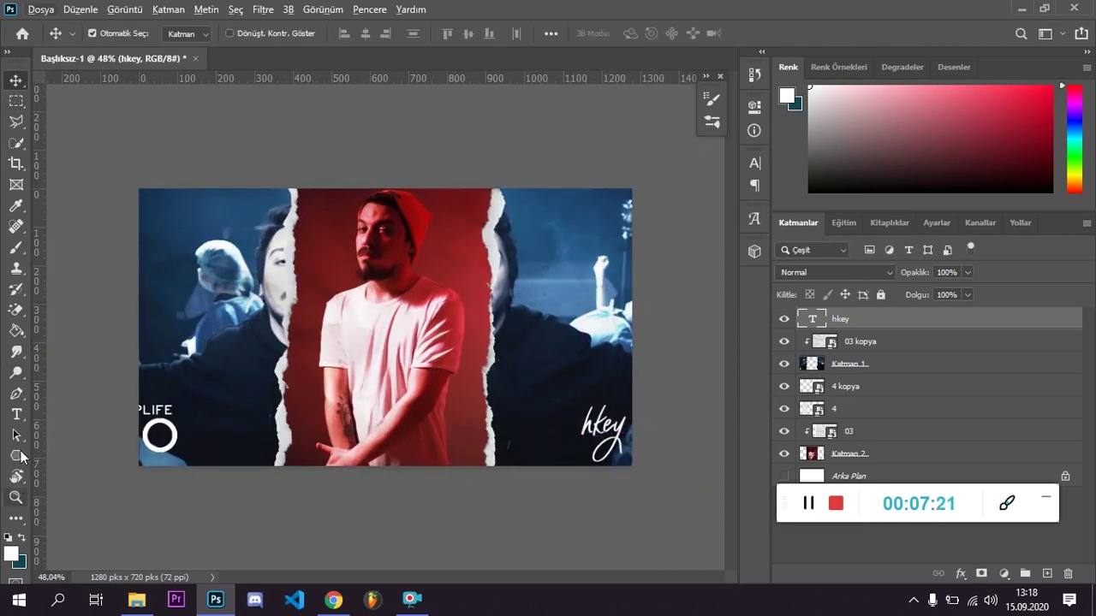
left_click(10, 415)
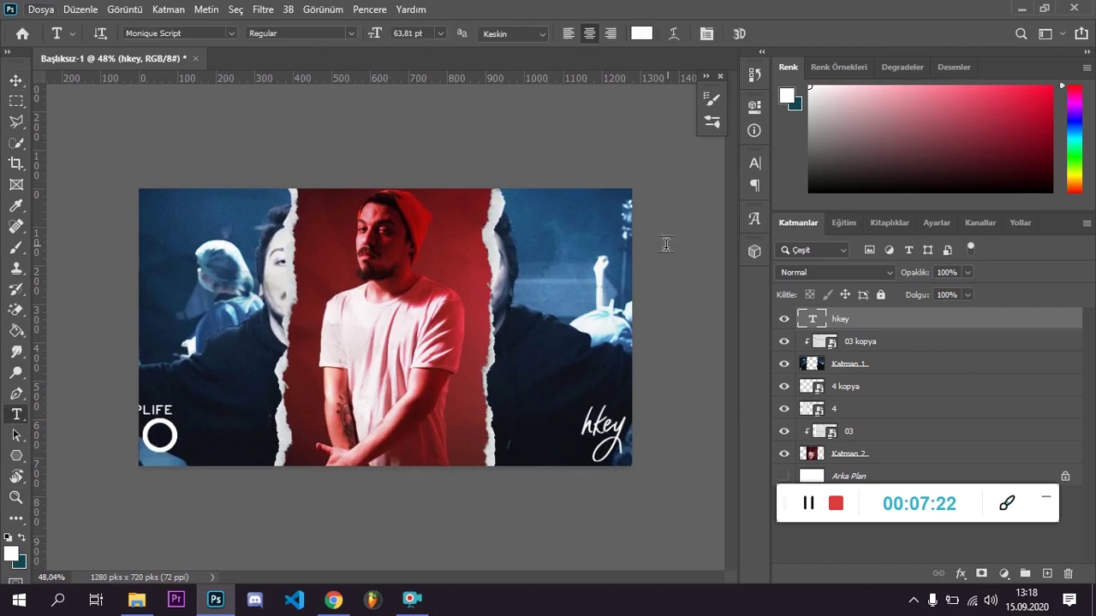
Step: Type the date '15.08.2020' in a newly chosen font on the right photo
left_click(562, 328)
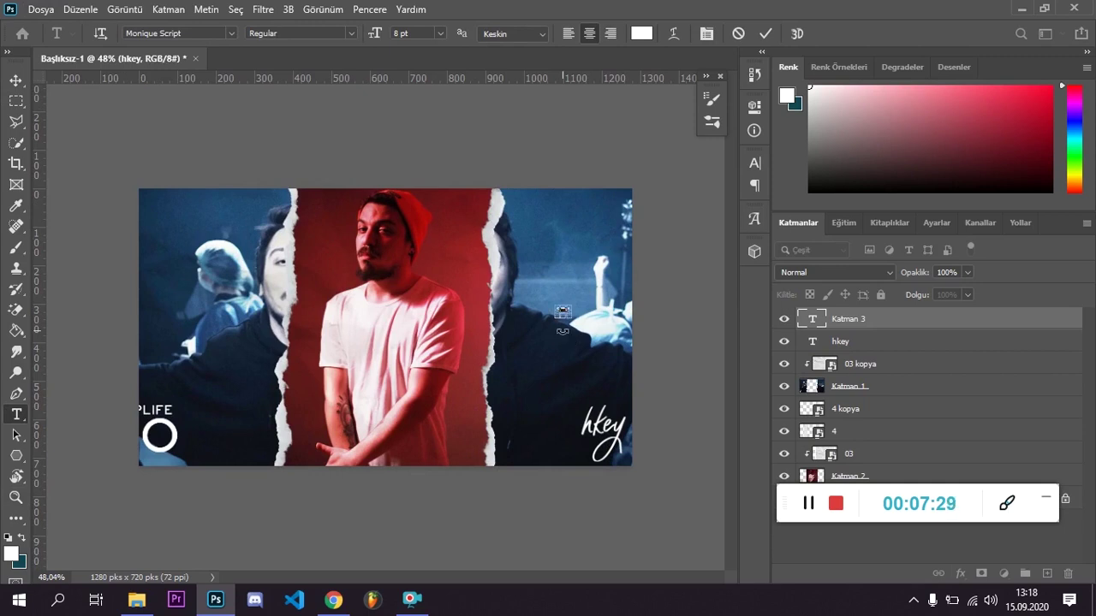
left_click(233, 33)
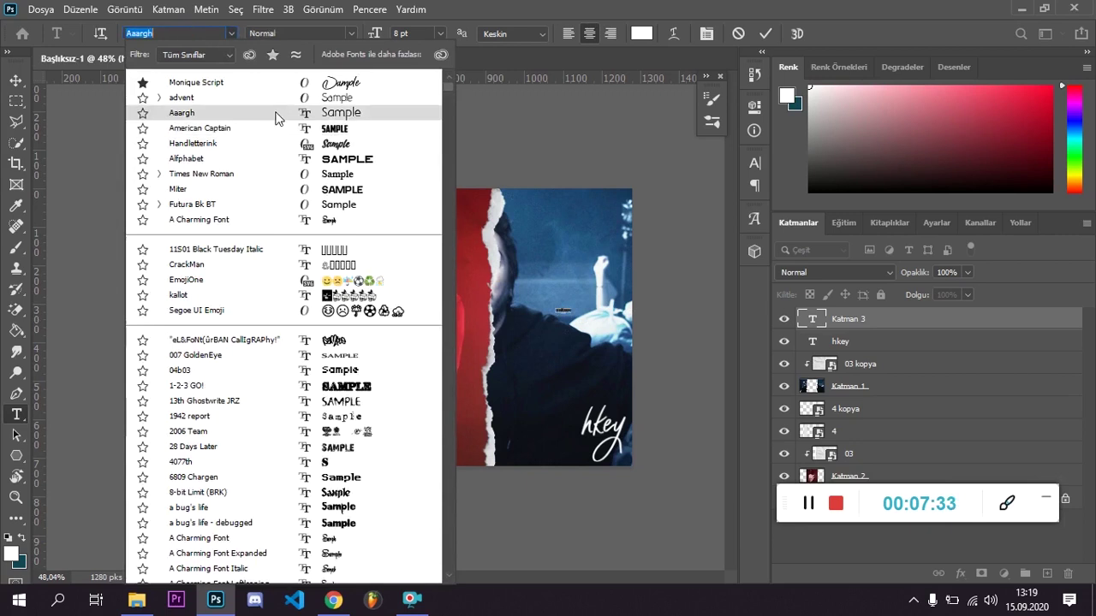
left_click(562, 310)
type("15.08.2020")
left_click(15, 79)
Step: Enlarge and rotate the date to vertical, then move it to the left edge
key("ctrl+t")
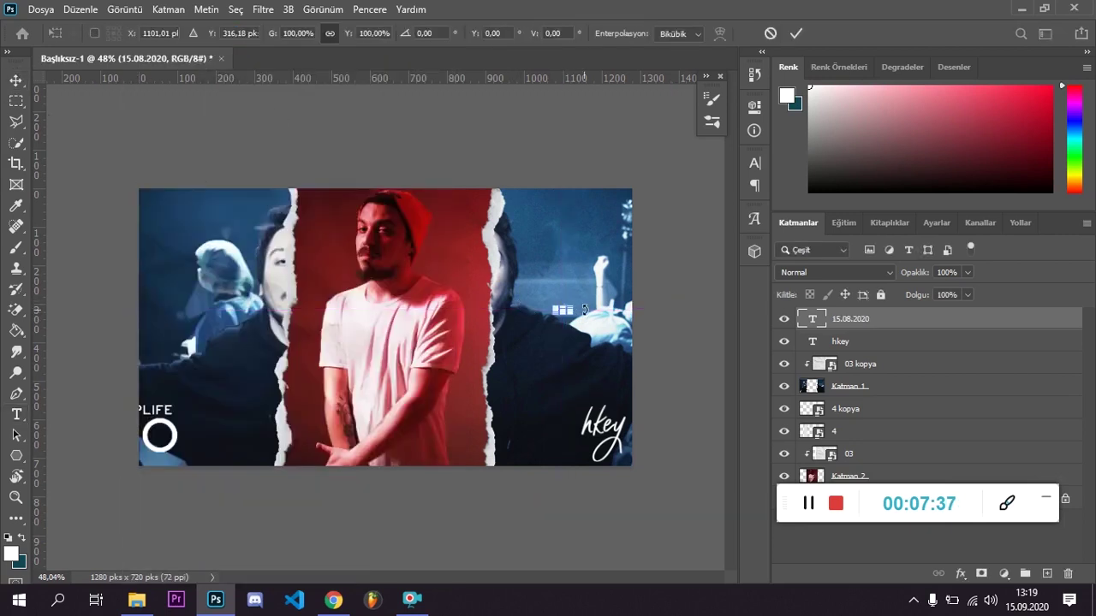
mouse_move(572, 306)
left_mouse_down()
mouse_move(594, 332)
mouse_move(581, 299)
left_mouse_up()
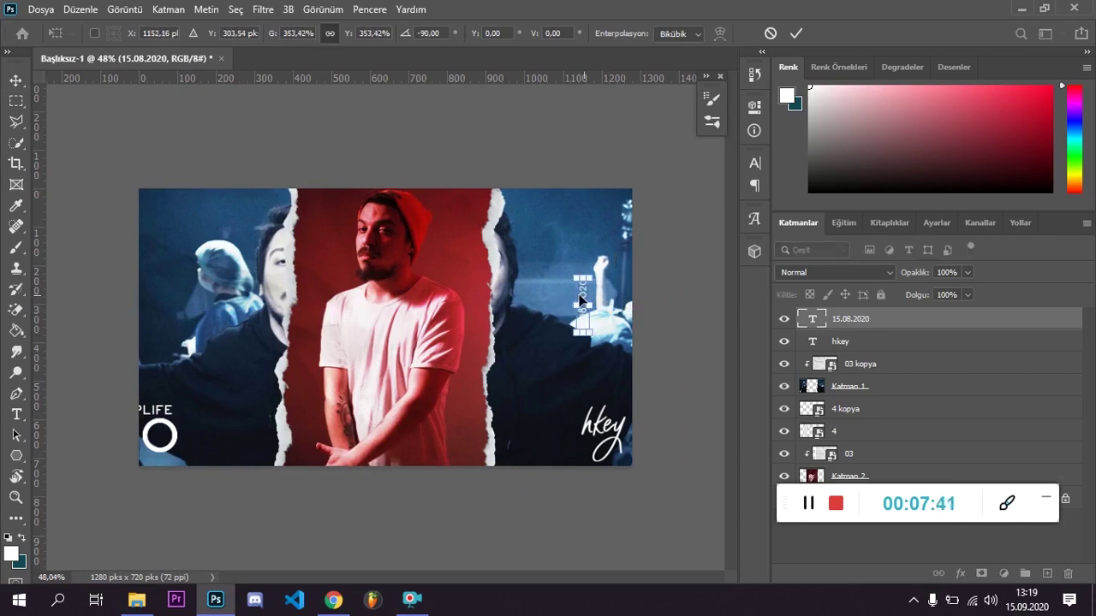
left_click(15, 80)
mouse_move(584, 300)
left_mouse_down()
mouse_move(218, 250)
mouse_move(150, 212)
left_mouse_up()
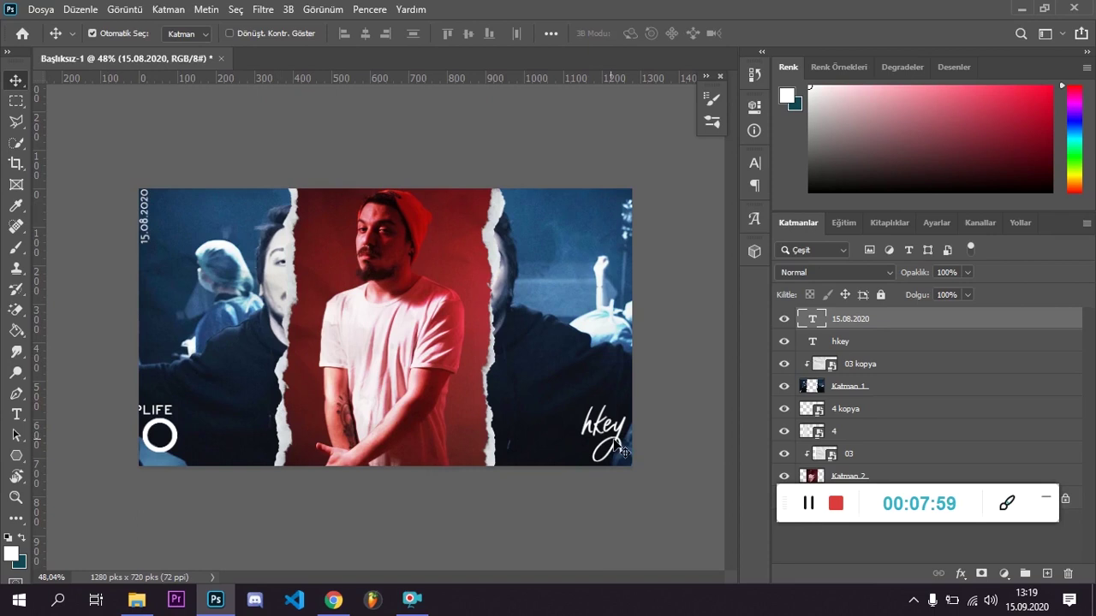
Step: Rotate the 15.08.2020 date back to horizontal and drag it into the top-left corner
key("alt")
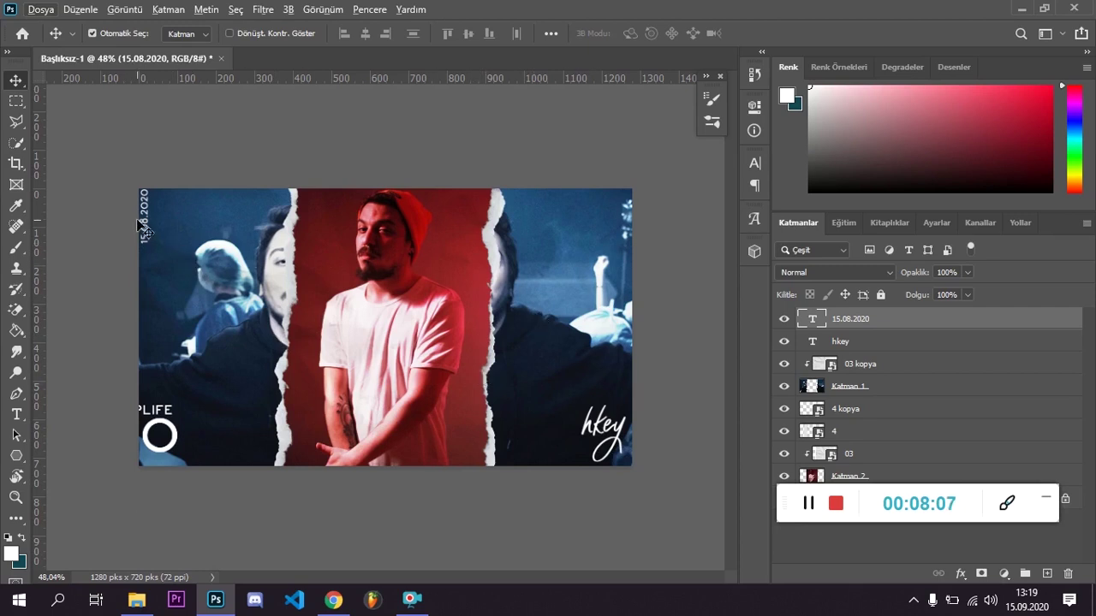
mouse_move(142, 224)
left_mouse_down()
mouse_move(214, 237)
mouse_move(548, 428)
mouse_move(540, 402)
mouse_move(526, 424)
mouse_move(569, 276)
mouse_move(629, 276)
mouse_move(310, 432)
left_mouse_up()
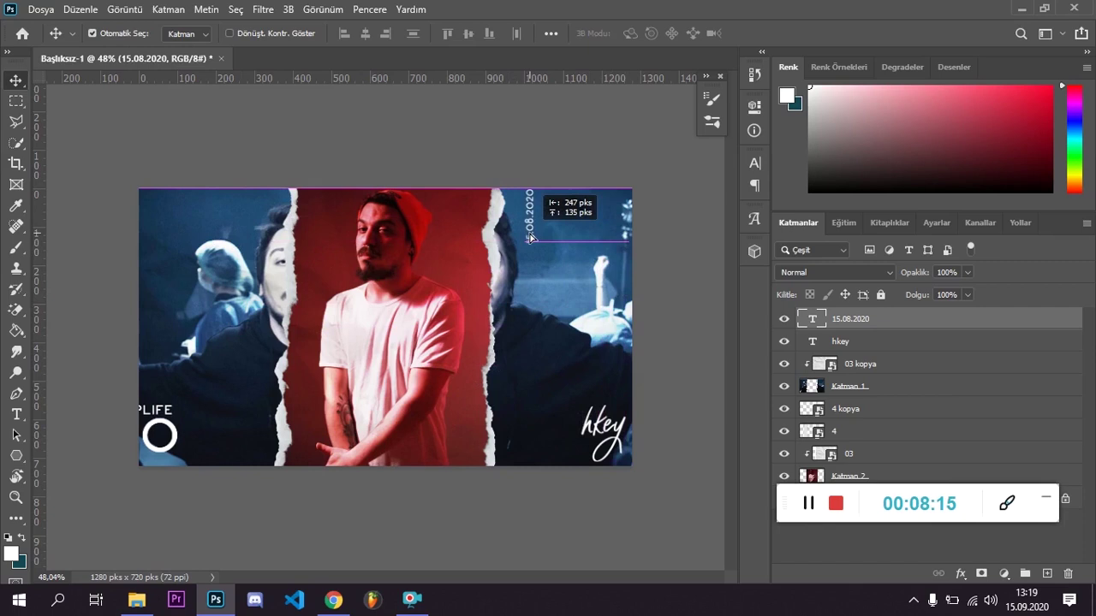
mouse_move(310, 432)
left_mouse_down()
mouse_move(502, 344)
mouse_move(472, 388)
mouse_move(521, 342)
mouse_move(507, 390)
mouse_move(562, 209)
mouse_move(618, 199)
left_mouse_up()
key("ctrl+t")
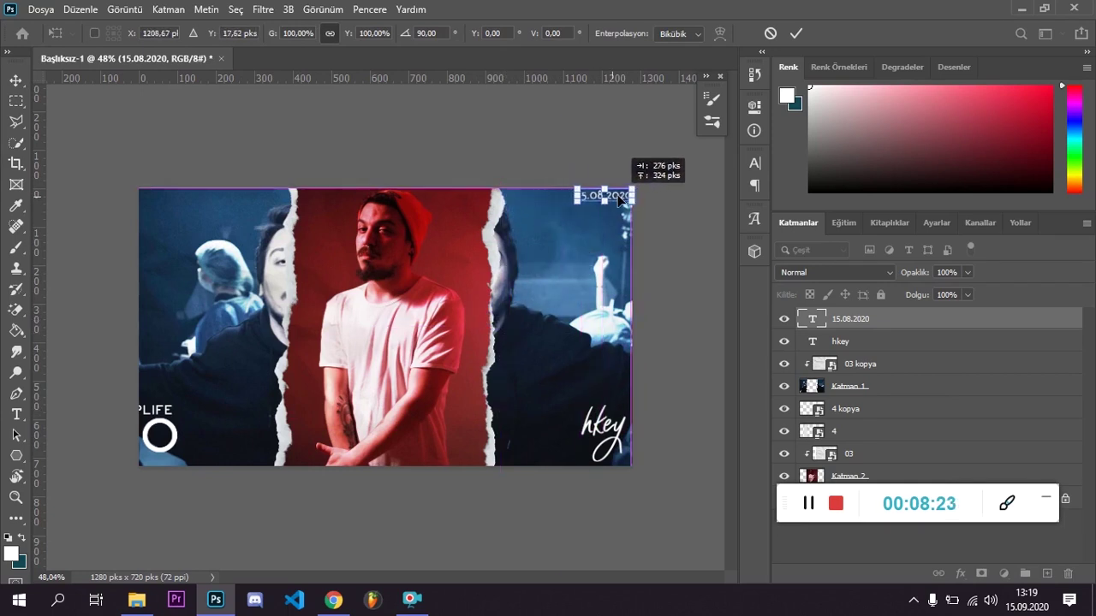
left_click_drag(618, 198, 614, 206)
left_click(15, 80)
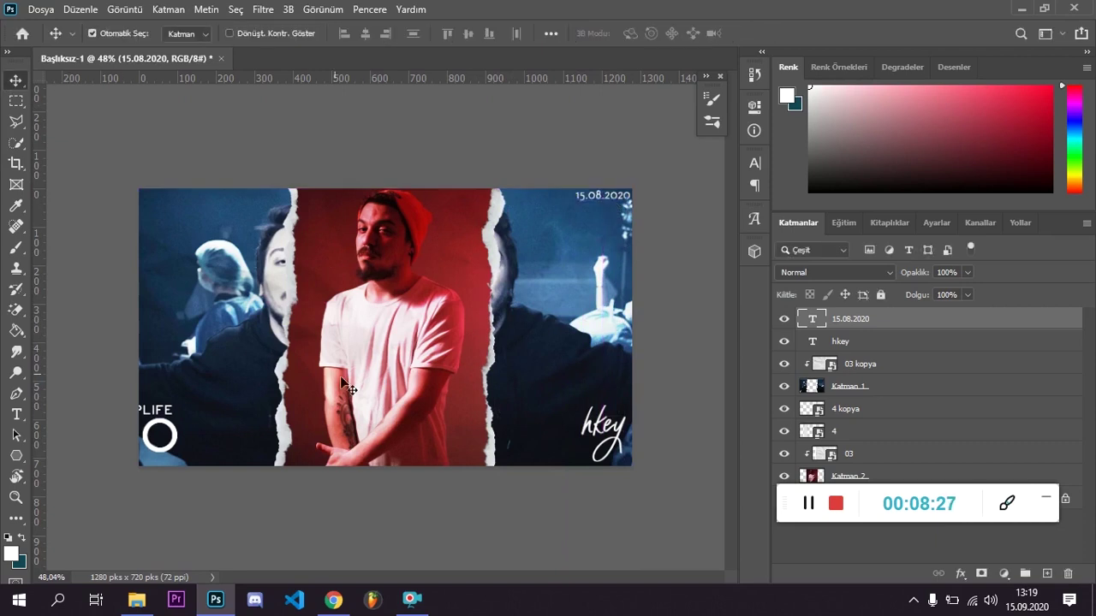
mouse_move(622, 203)
left_mouse_down()
mouse_move(265, 306)
mouse_move(182, 200)
mouse_move(163, 195)
left_mouse_up()
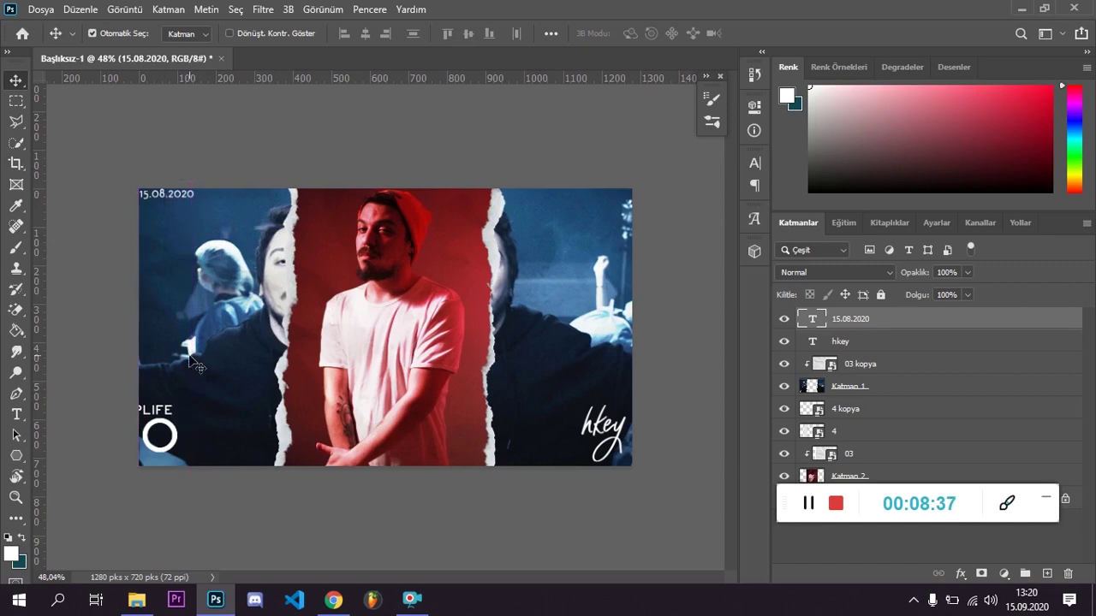
scroll(445, 224, "down", 2)
Step: Zoom the view to show the finished collage with signature and date
scroll(425, 252, "up", 1)
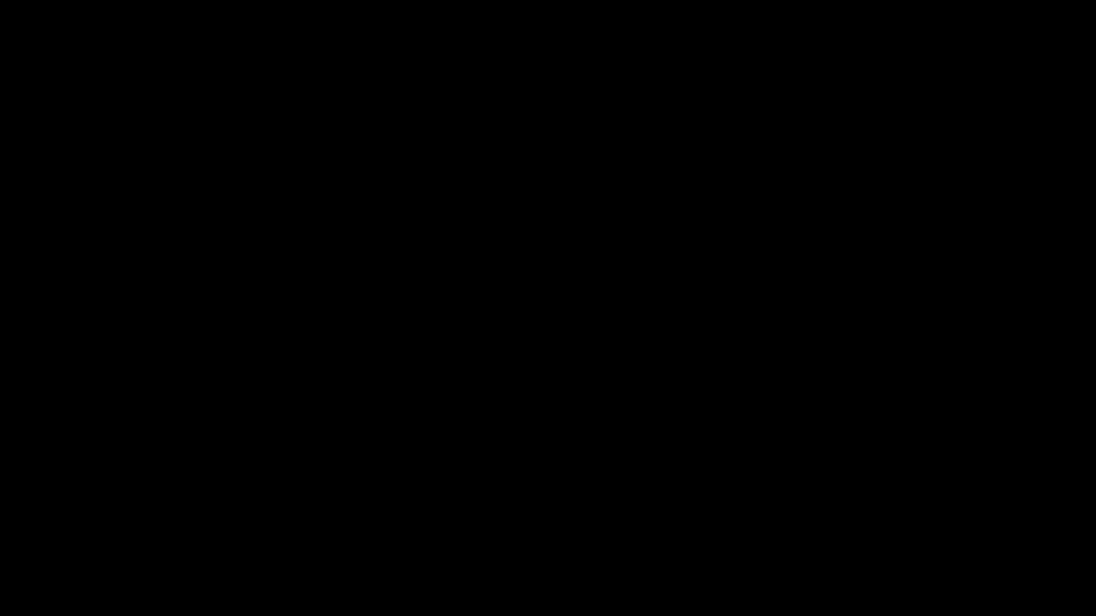